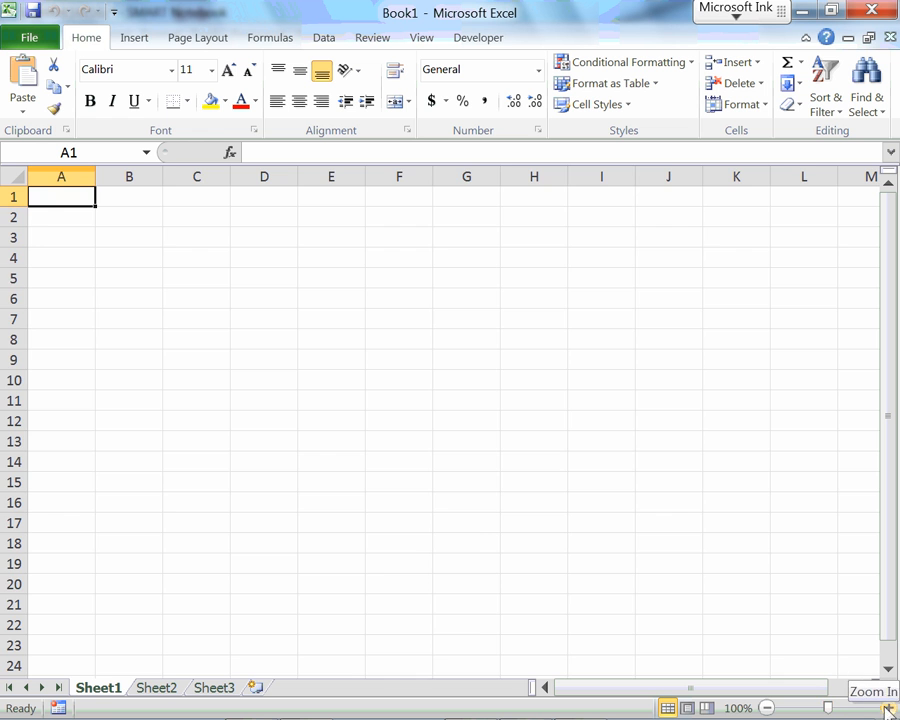
# Enlarge the Sheet1 view to 130% and switch to Sheet2.
pyautogui.click(888, 708)
pyautogui.click(888, 708)
pyautogui.click(888, 708)
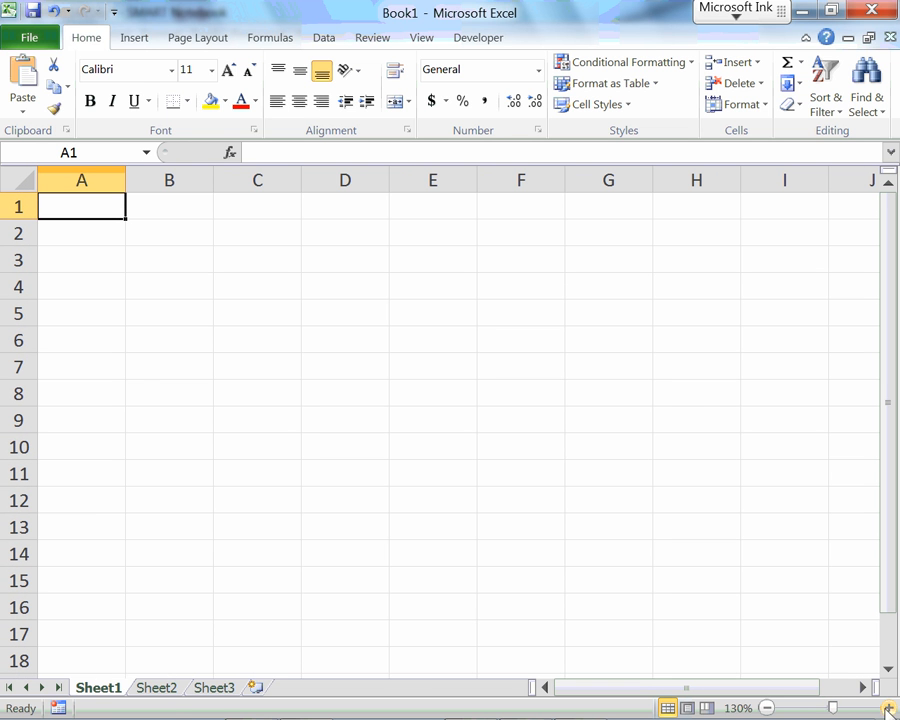
pyautogui.click(160, 688)
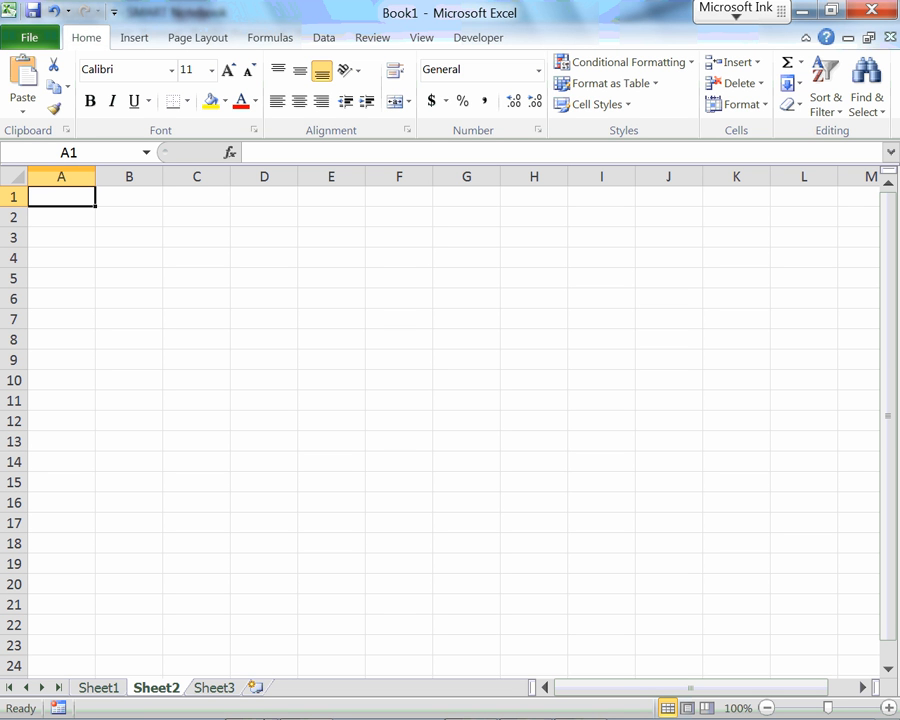
# Switch to the Chrome browser and search the web for "kaye and laby online".
pyautogui.click(148, 45)
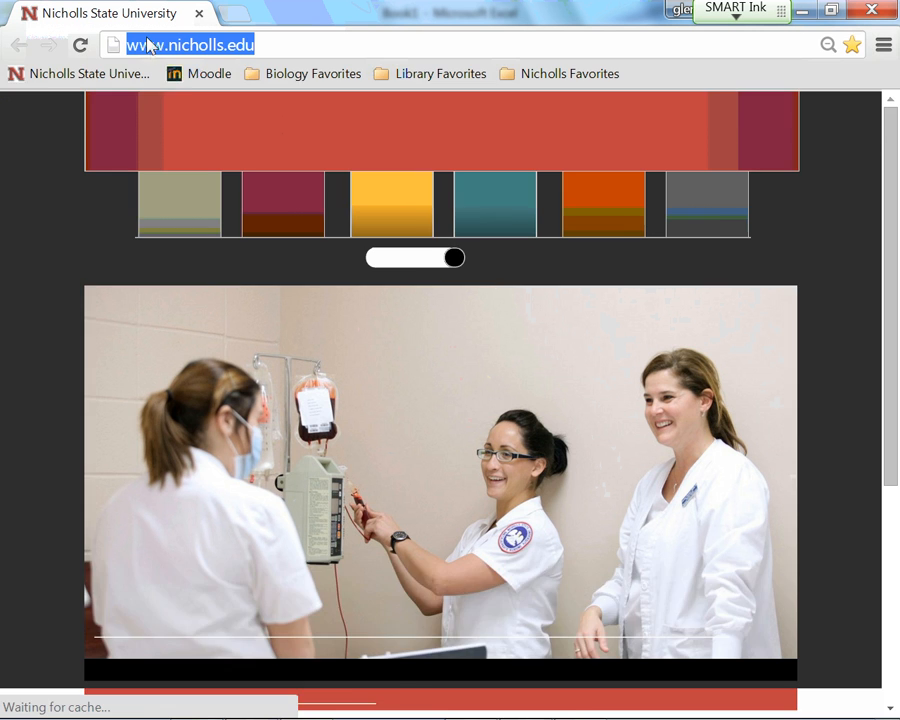
pyautogui.write('kaye and labyo n')
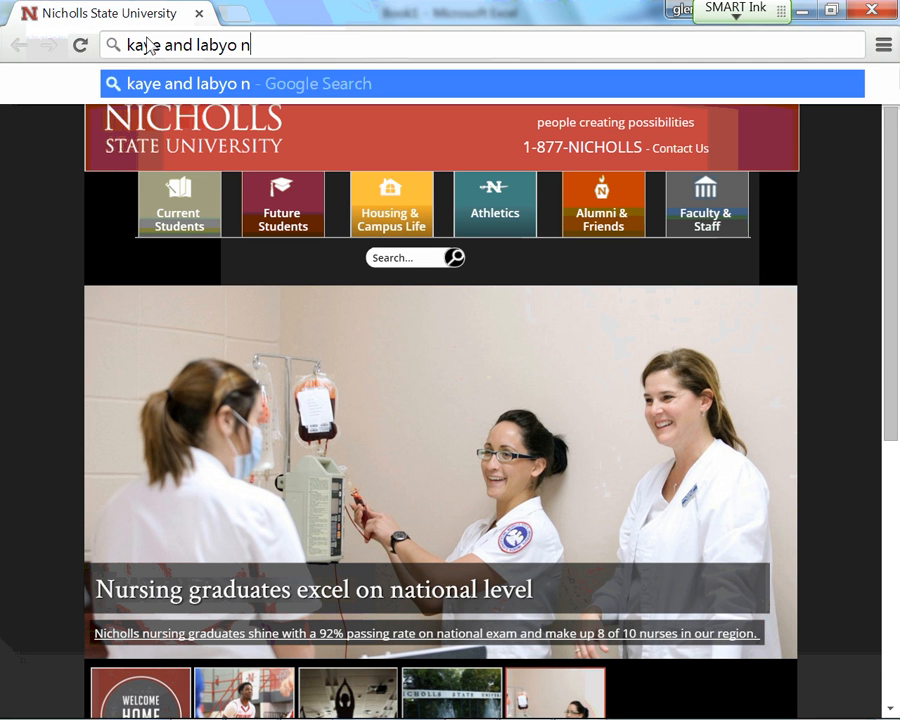
pyautogui.press('BackSpace')
pyautogui.press('BackSpace')
pyautogui.press('BackSpace')
pyautogui.write('online')
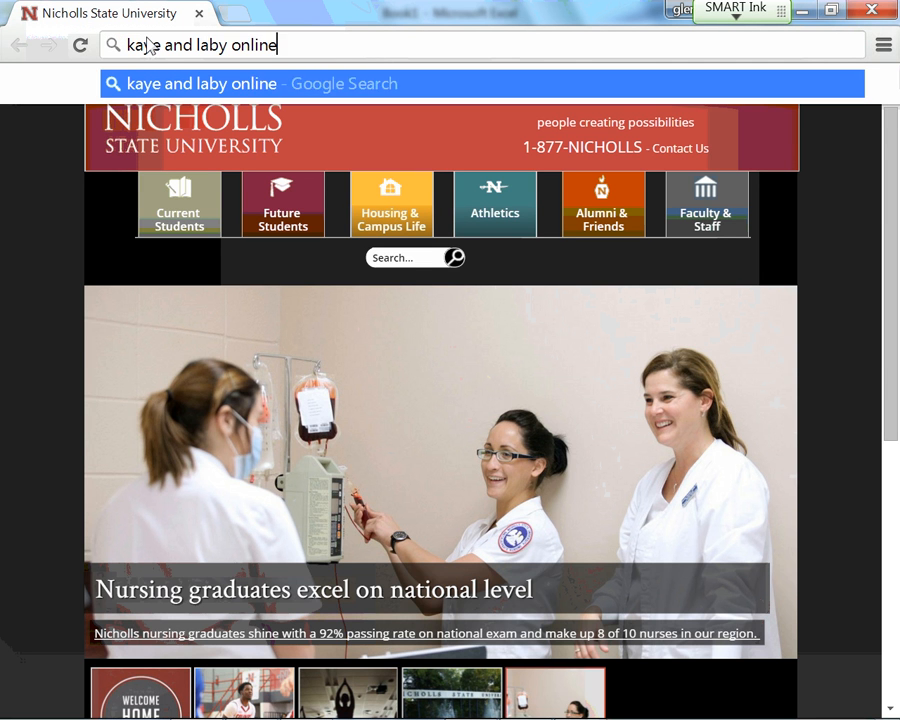
pyautogui.press('Return')
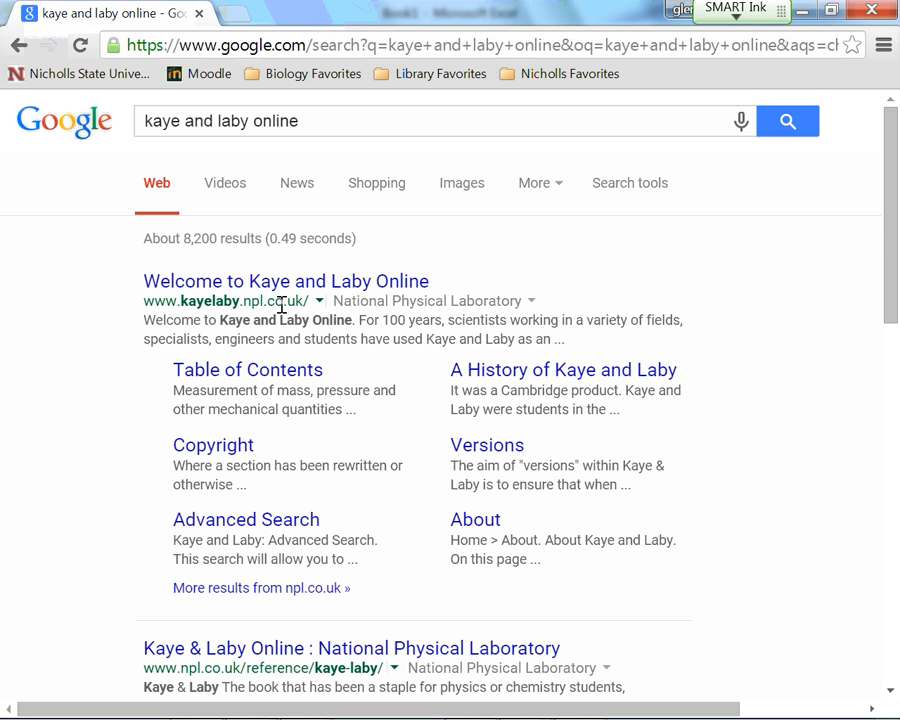
# Open the "Welcome to Kaye and Laby Online" search result and go to the site's Tables of Contents.
pyautogui.moveTo(284, 304)
pyautogui.mouseDown()
pyautogui.moveTo(268, 305)
pyautogui.moveTo(300, 303)
pyautogui.mouseUp()
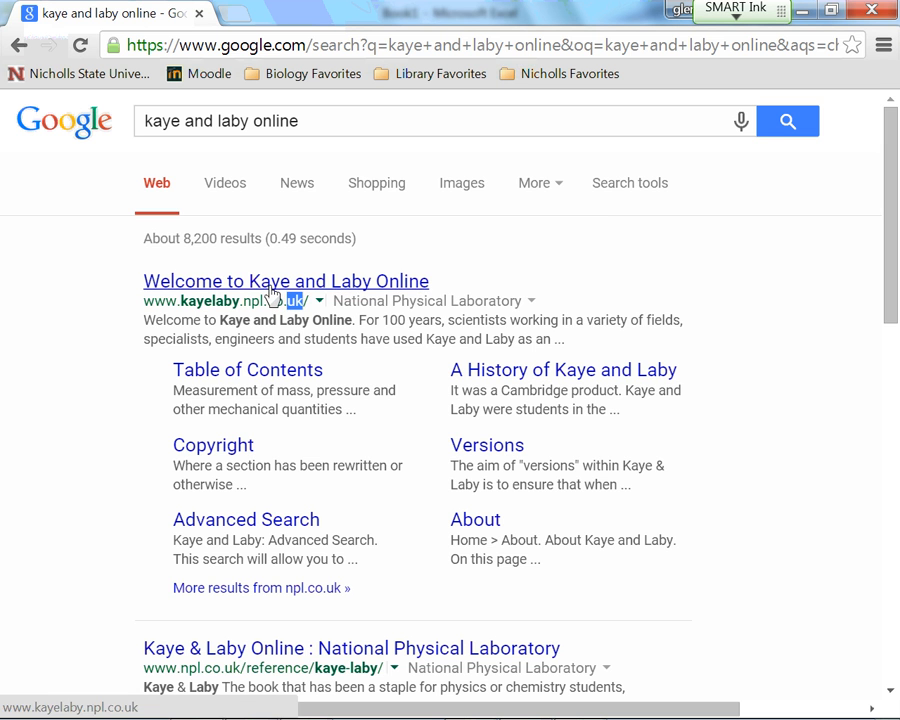
pyautogui.click(272, 291)
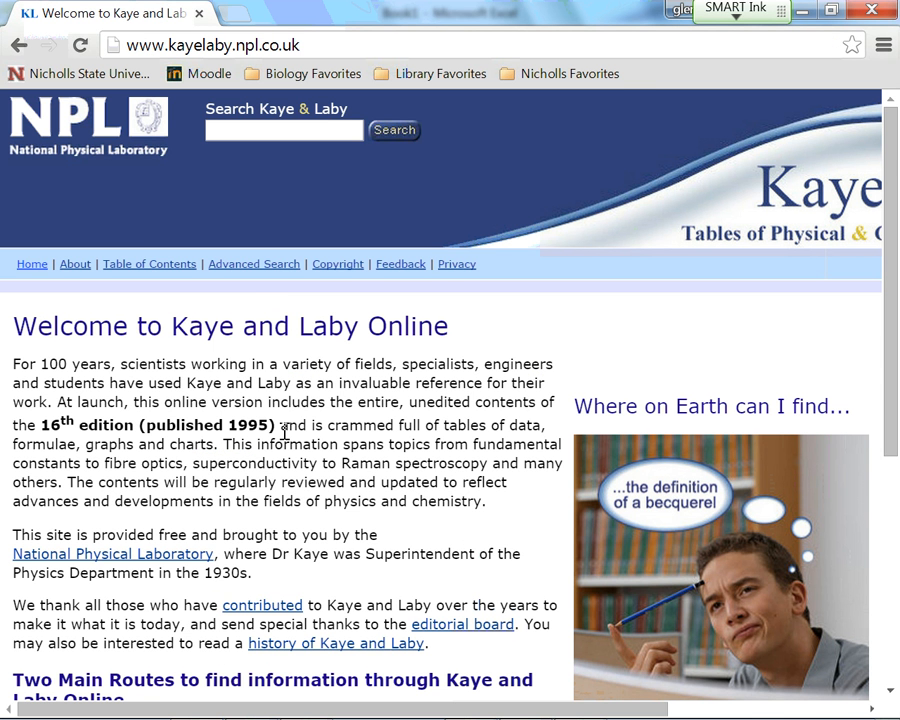
pyautogui.scroll(-3, 285, 432)
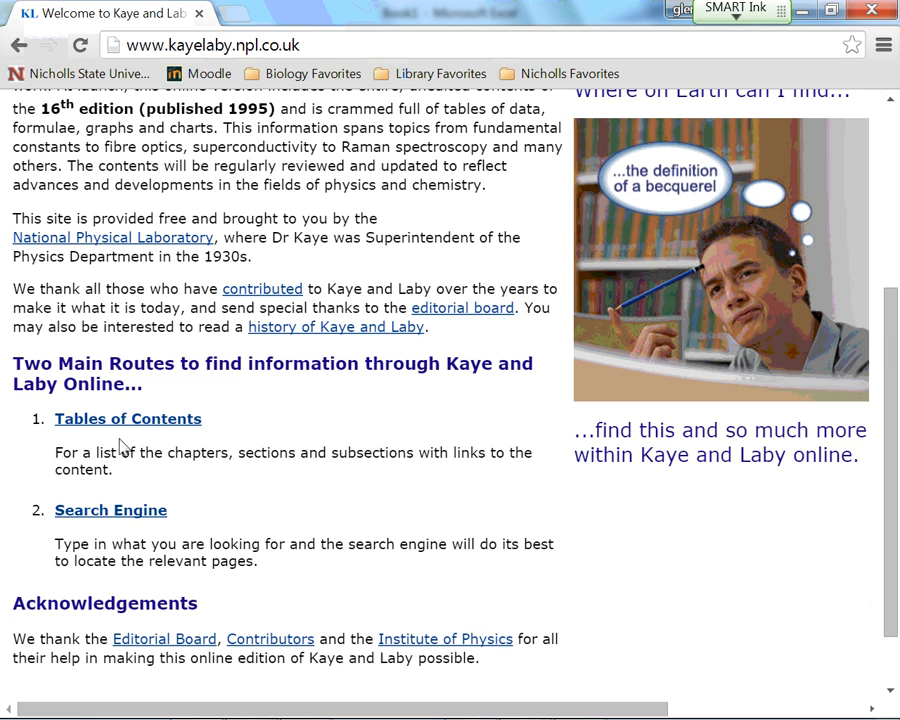
pyautogui.click(113, 420)
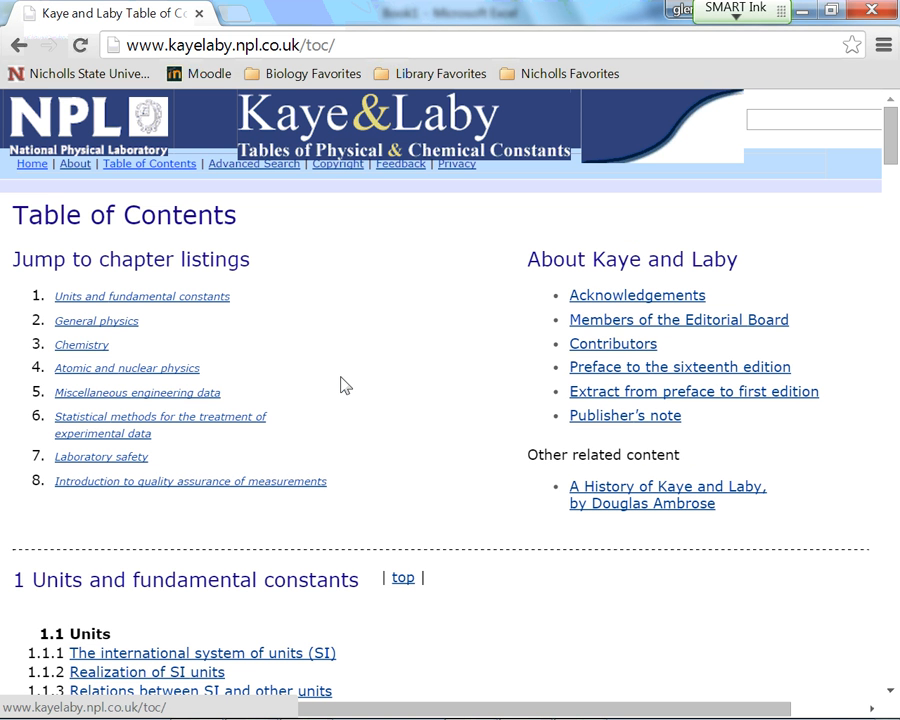
# Go to the Chemistry chapter and open section 3.5, Critical constants and second virial coefficients of gases.
pyautogui.click(78, 346)
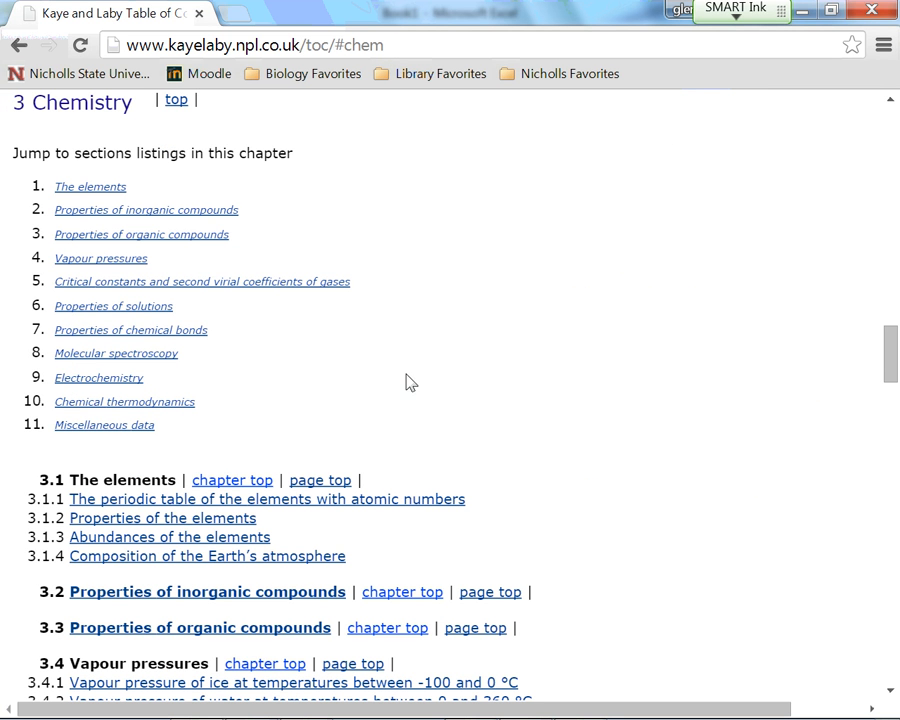
pyautogui.click(88, 286)
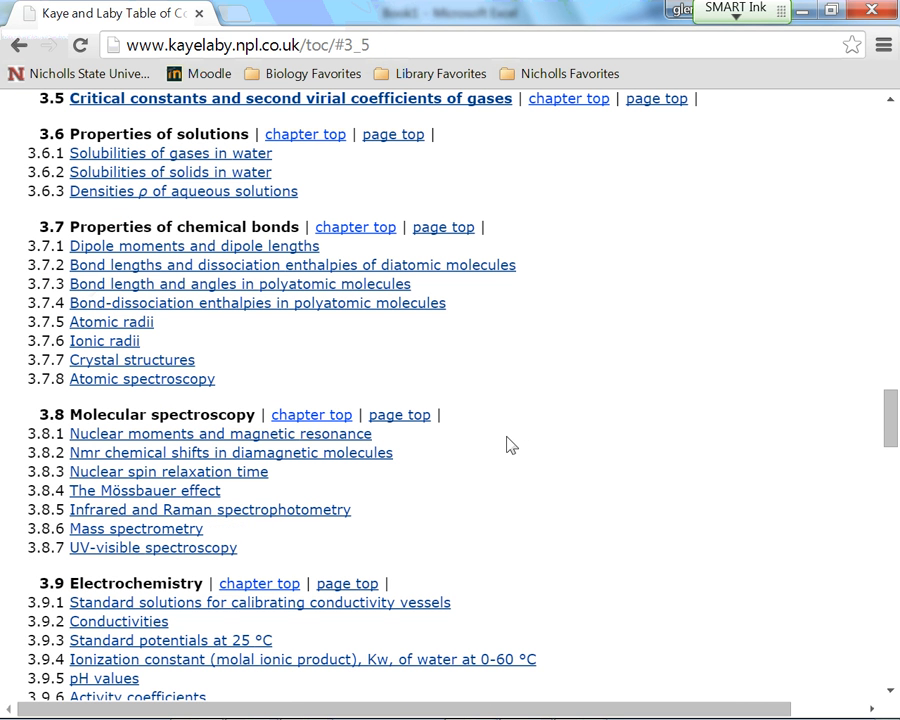
pyautogui.scroll(1, 490, 263)
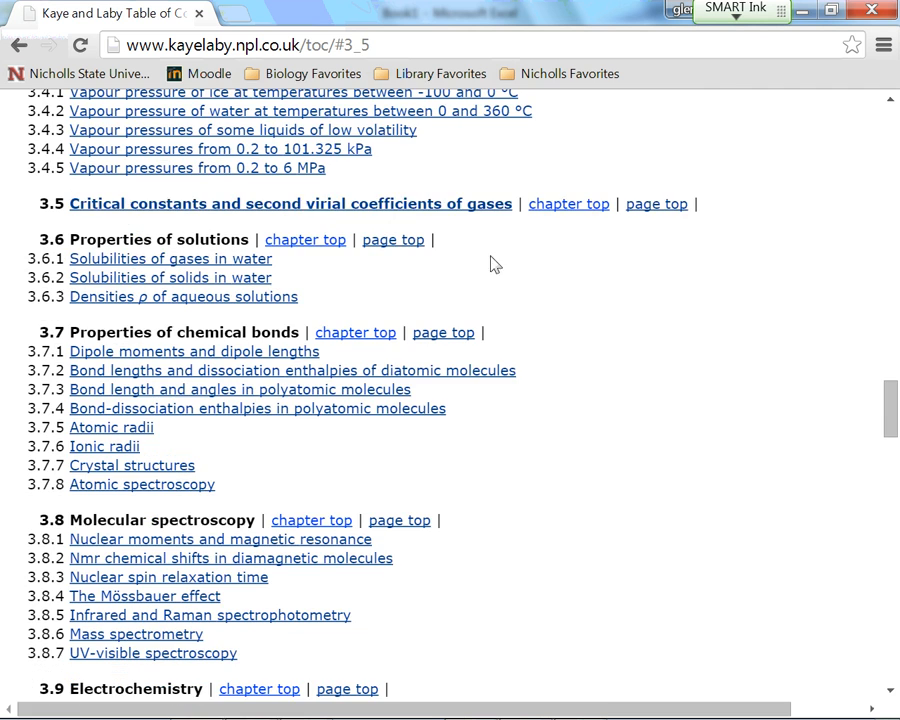
pyautogui.click(270, 215)
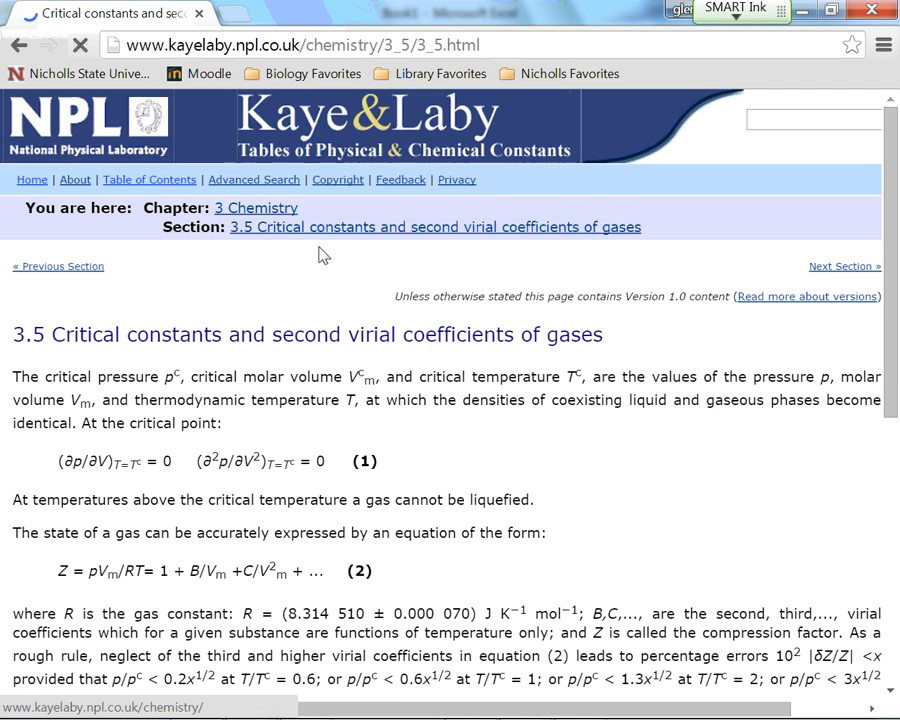
# Examine the critical pressure, molar volume and temperature column headings and units in the Elements and inorganic compounds table.
pyautogui.scroll(-3, 443, 390)
pyautogui.scroll(-5, 445, 385)
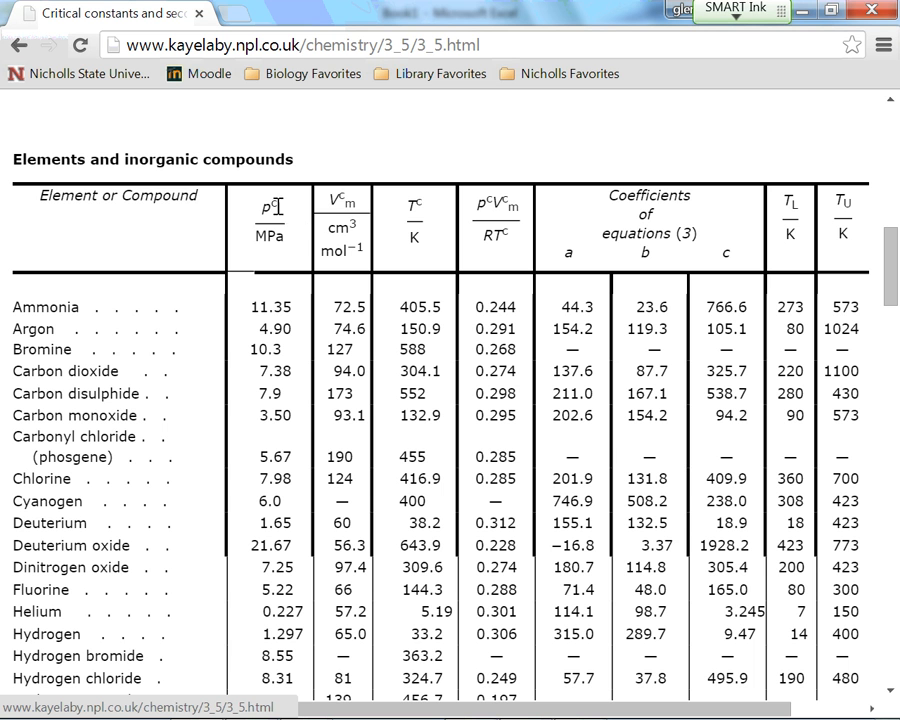
pyautogui.moveTo(266, 209); pyautogui.dragTo(285, 242)
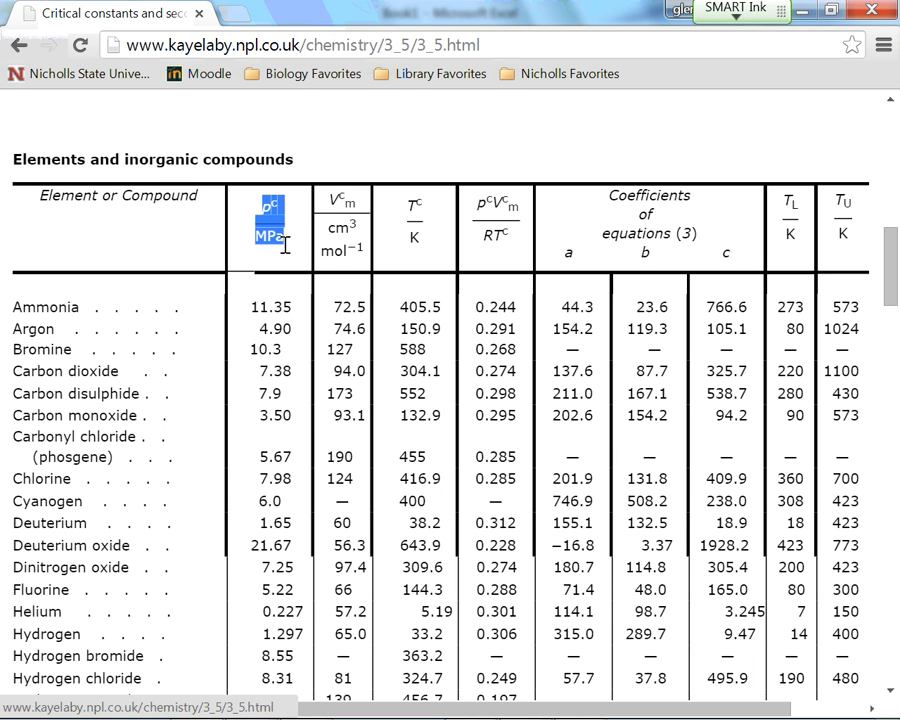
pyautogui.moveTo(333, 197); pyautogui.dragTo(354, 213)
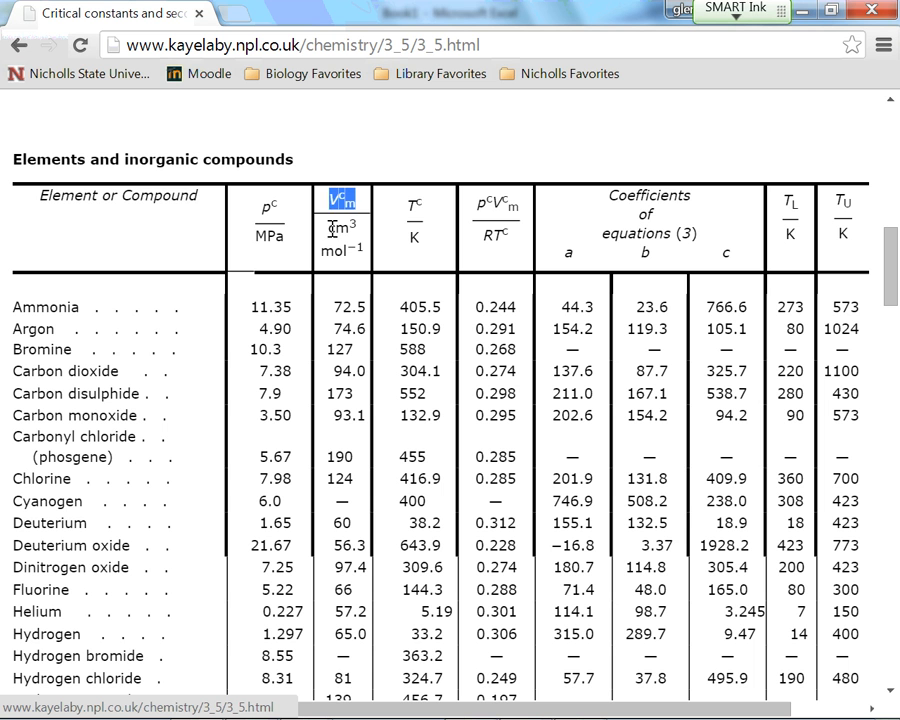
pyautogui.moveTo(336, 224); pyautogui.dragTo(378, 251)
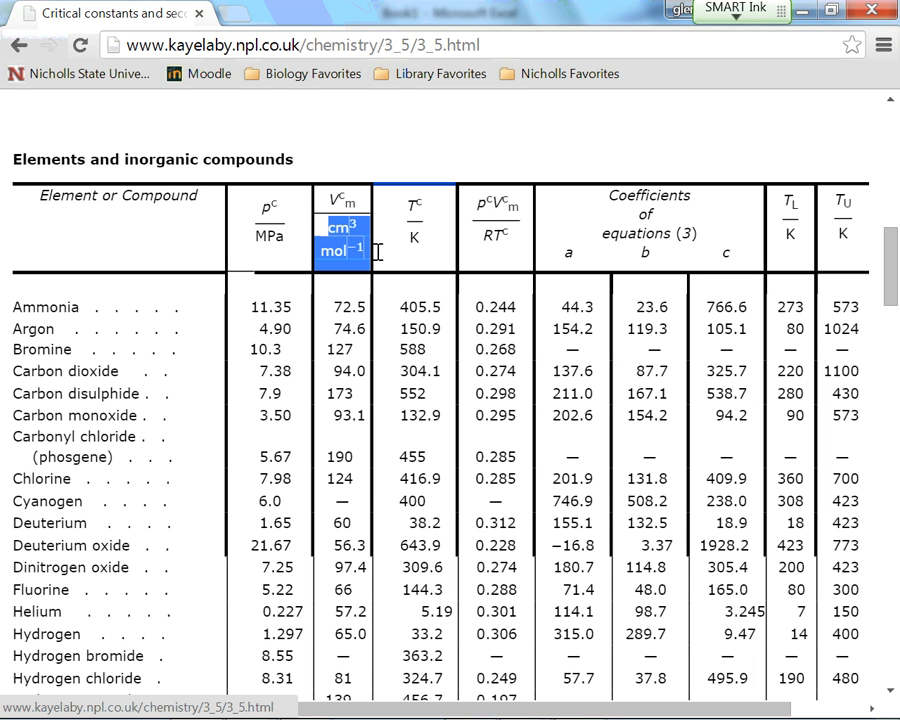
pyautogui.moveTo(408, 200); pyautogui.dragTo(429, 244)
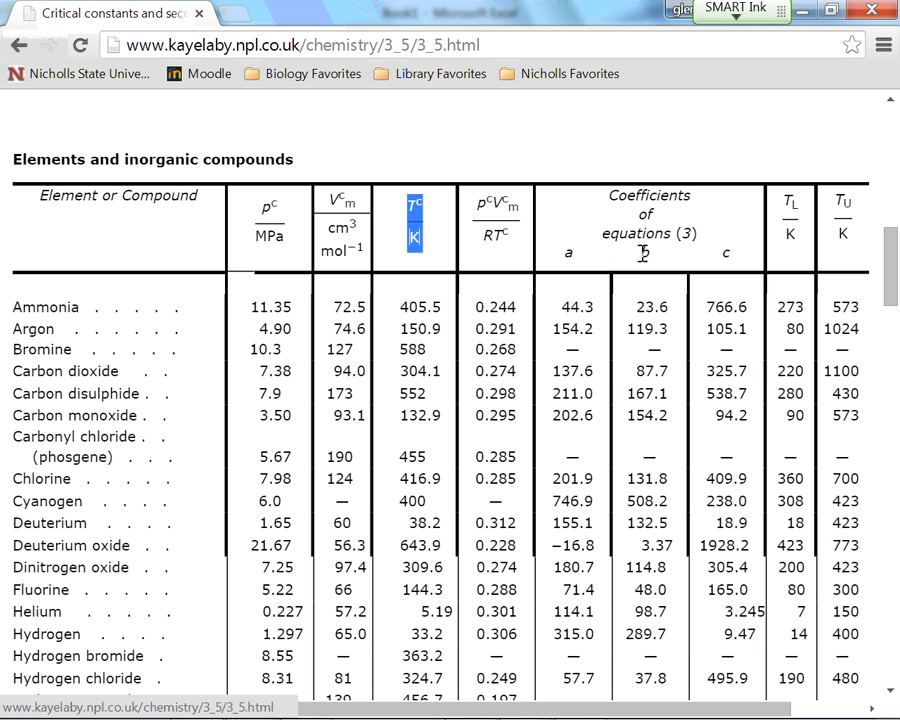
pyautogui.scroll(1, 643, 267)
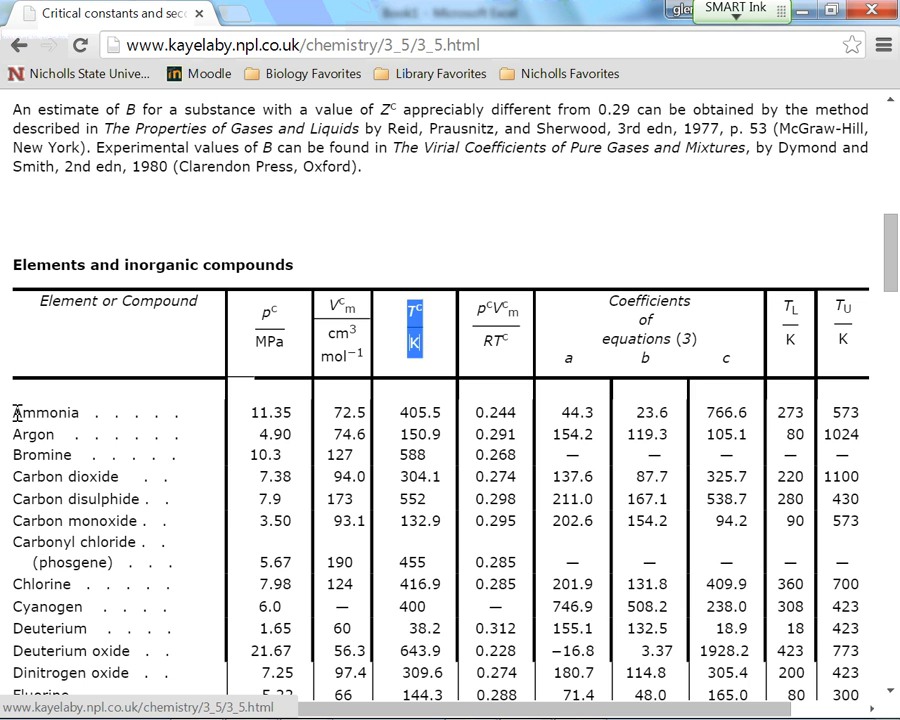
pyautogui.moveTo(14, 412); pyautogui.dragTo(460, 524)
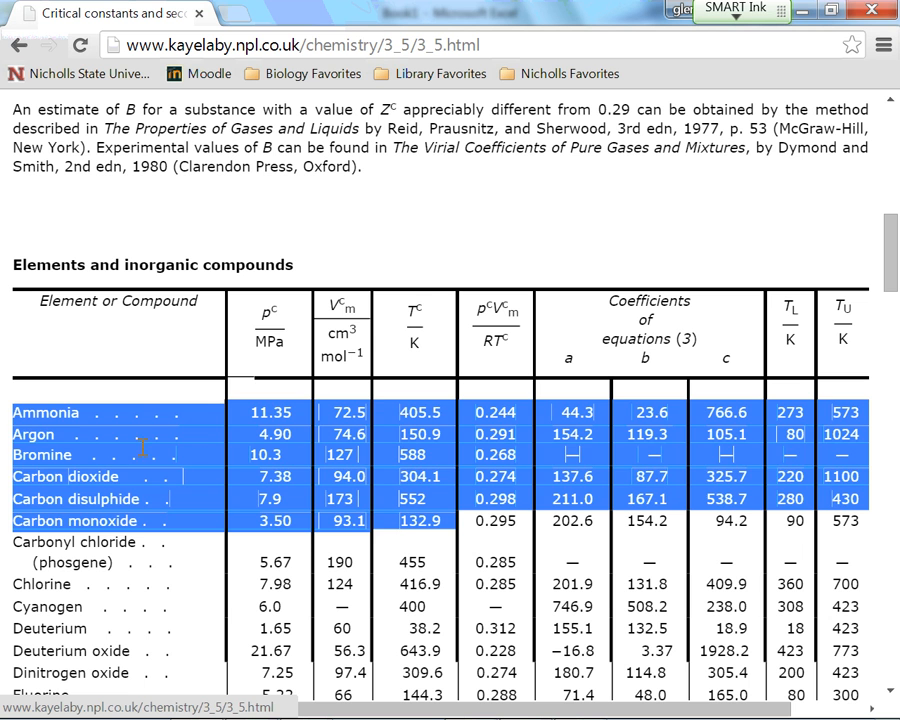
pyautogui.click(116, 427)
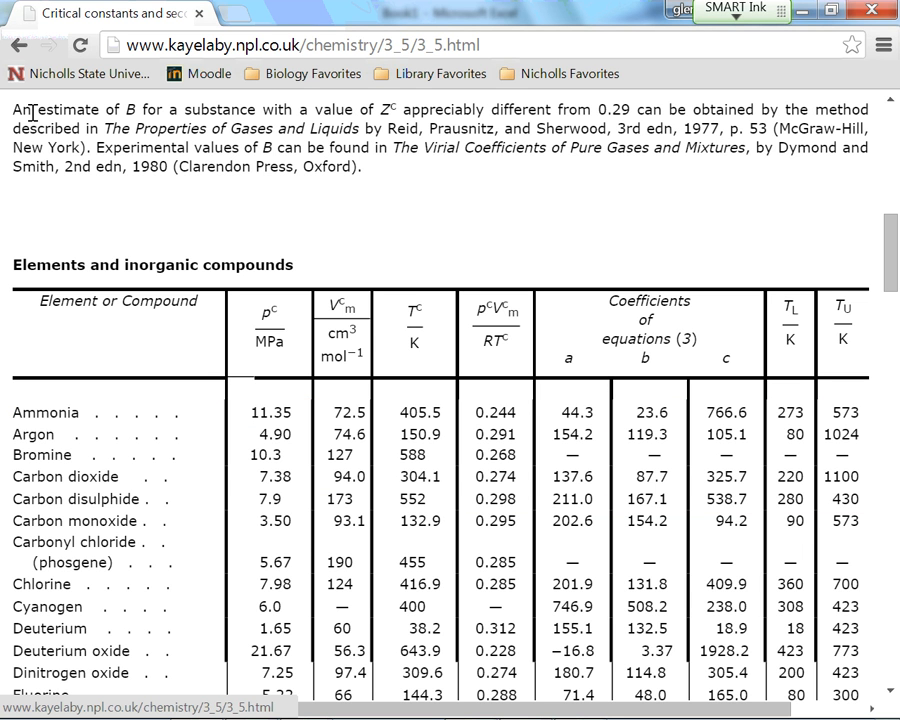
pyautogui.click(17, 48)
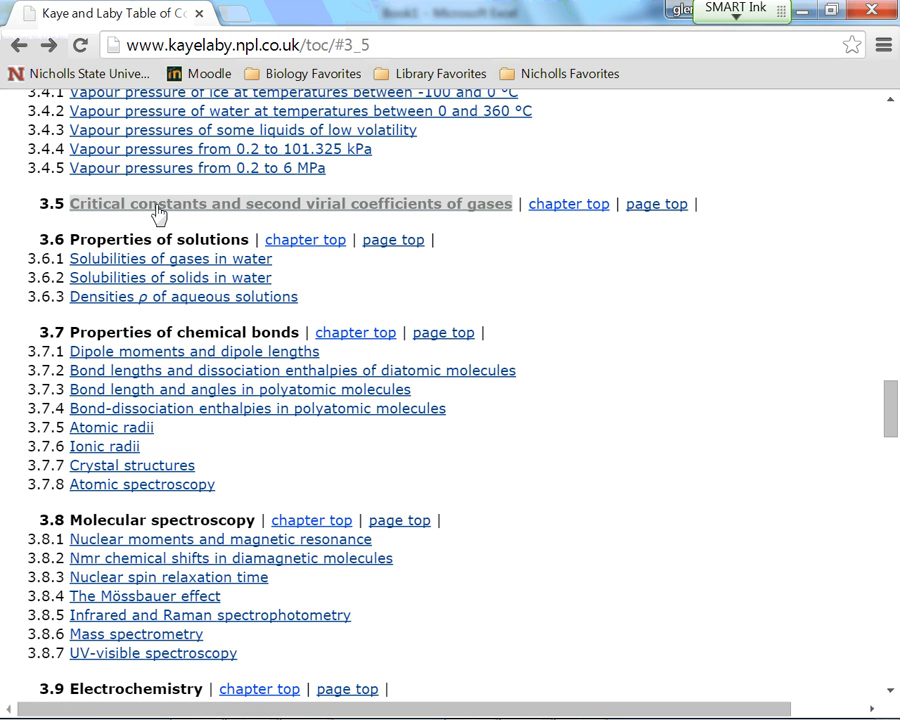
pyautogui.click(162, 207)
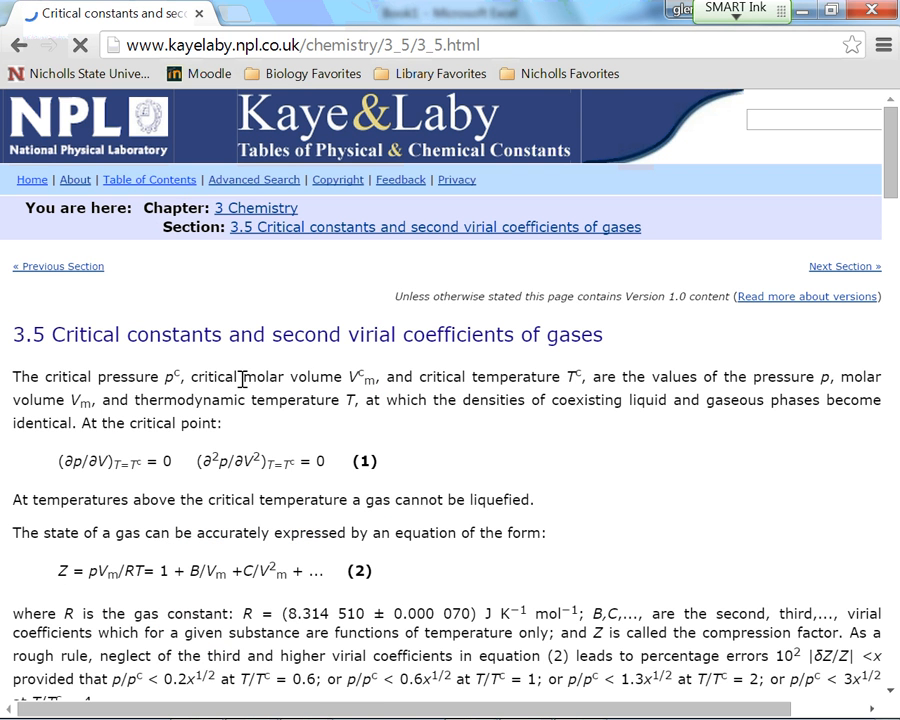
# Copy the Elements and inorganic compounds table data from Ammonia through the critical temperature of Carbon disulphide.
pyautogui.scroll(-5, 242, 381)
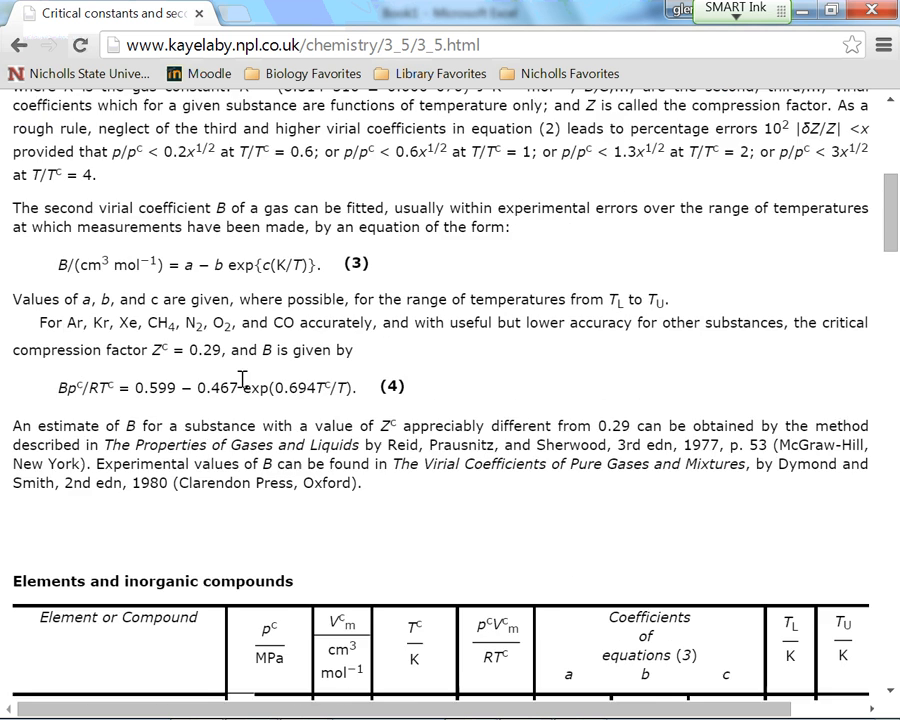
pyautogui.scroll(-4, 242, 381)
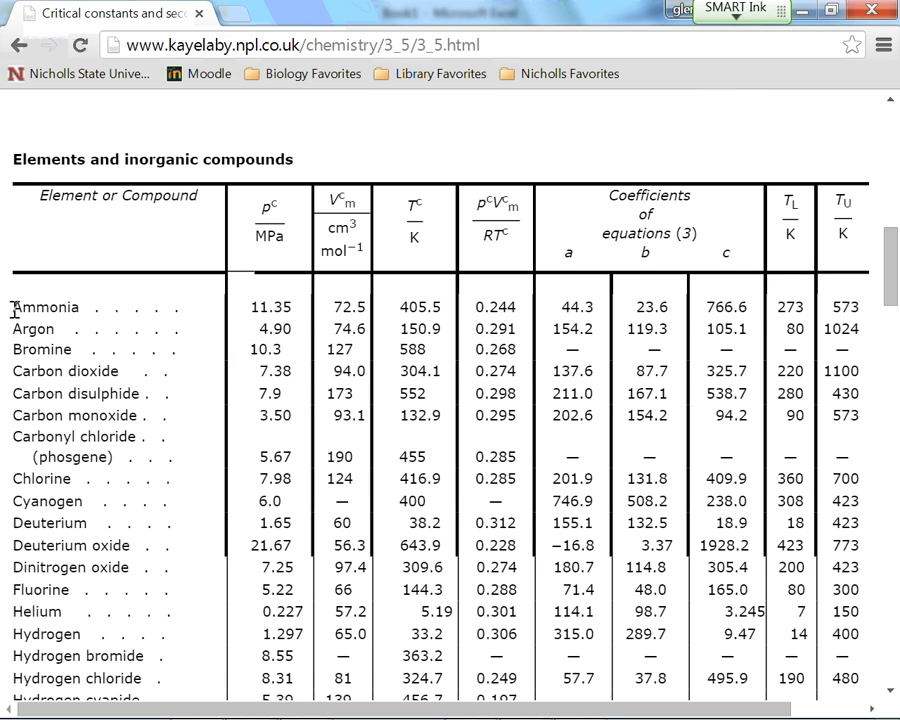
pyautogui.moveTo(14, 307); pyautogui.dragTo(433, 394)
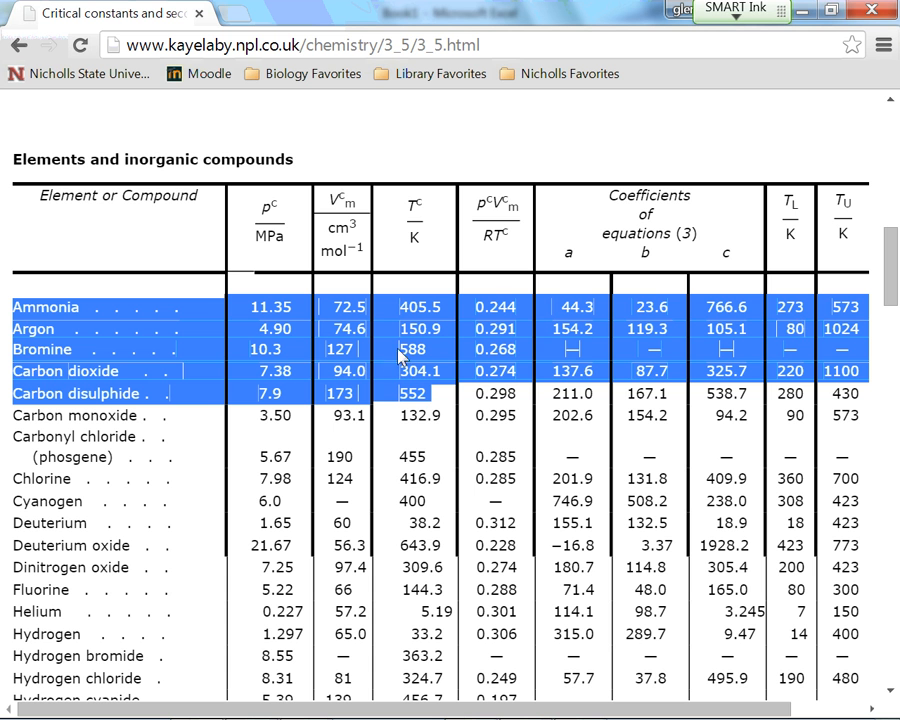
pyautogui.rightClick(305, 355)
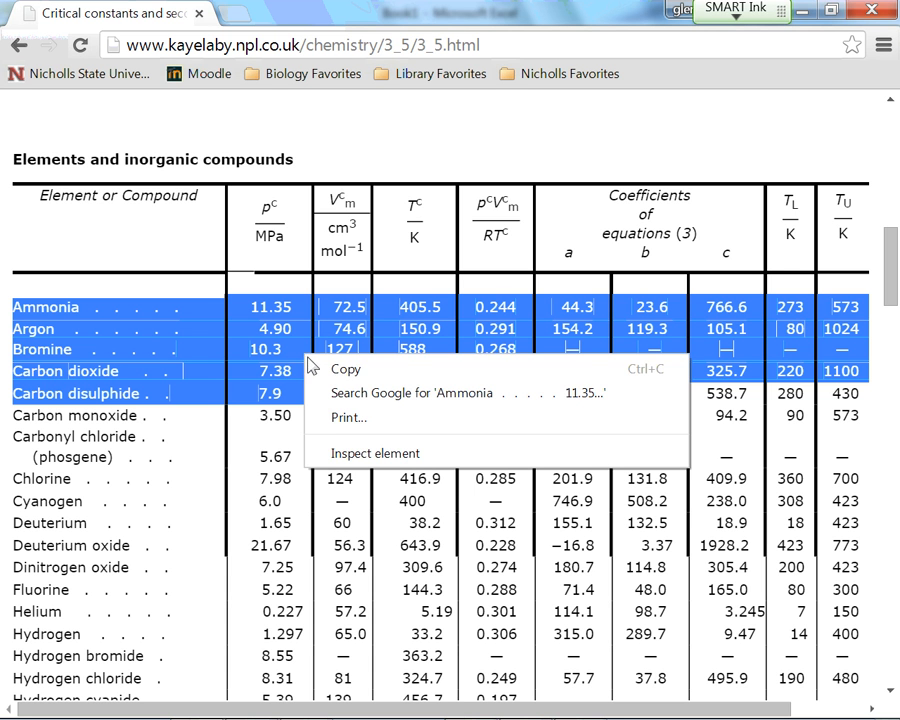
pyautogui.click(334, 369)
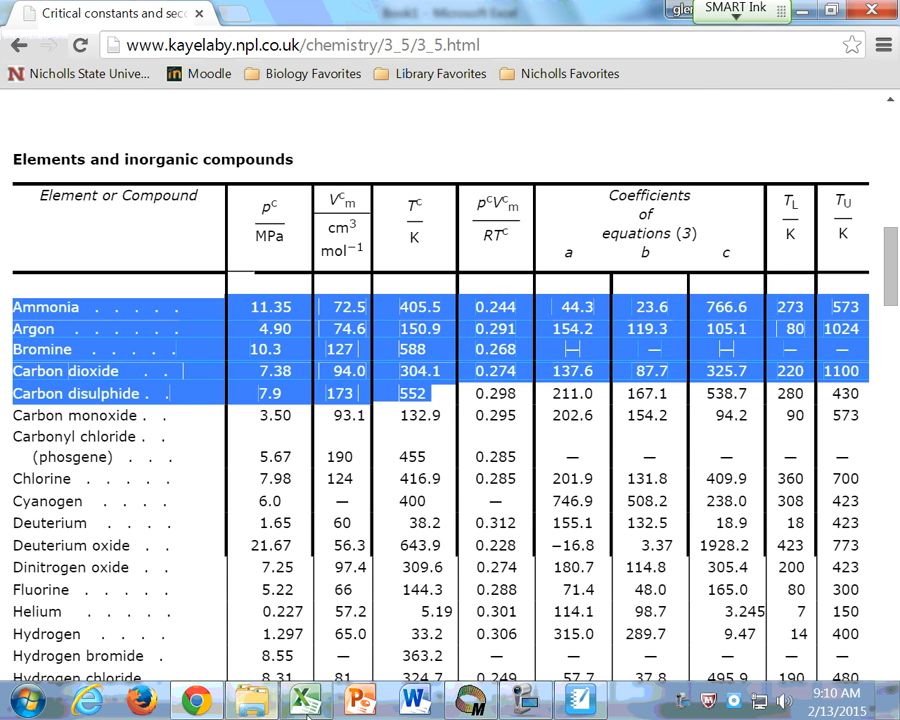
# Switch to Excel and paste the copied table at cell A1 of Sheet2, keeping the source formatting.
pyautogui.click(305, 700)
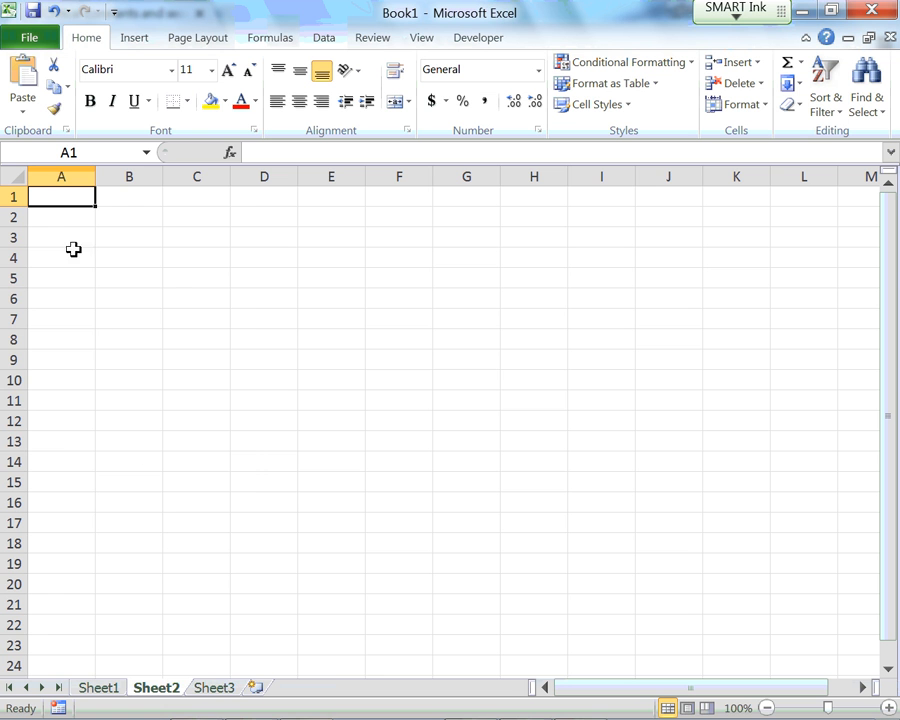
pyautogui.rightClick(62, 192)
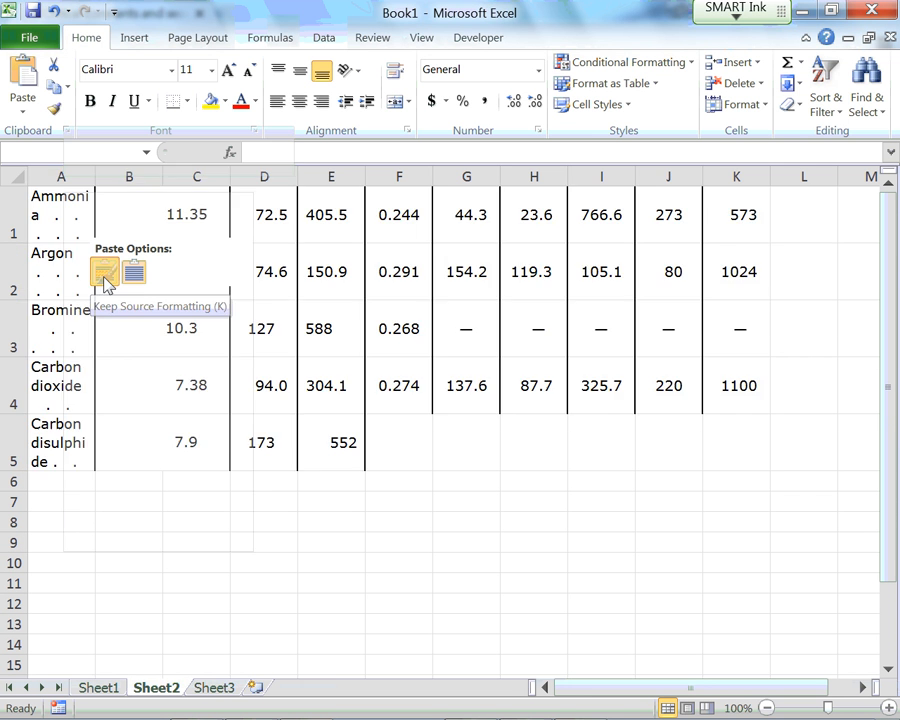
pyautogui.click(104, 274)
pyautogui.click(216, 522)
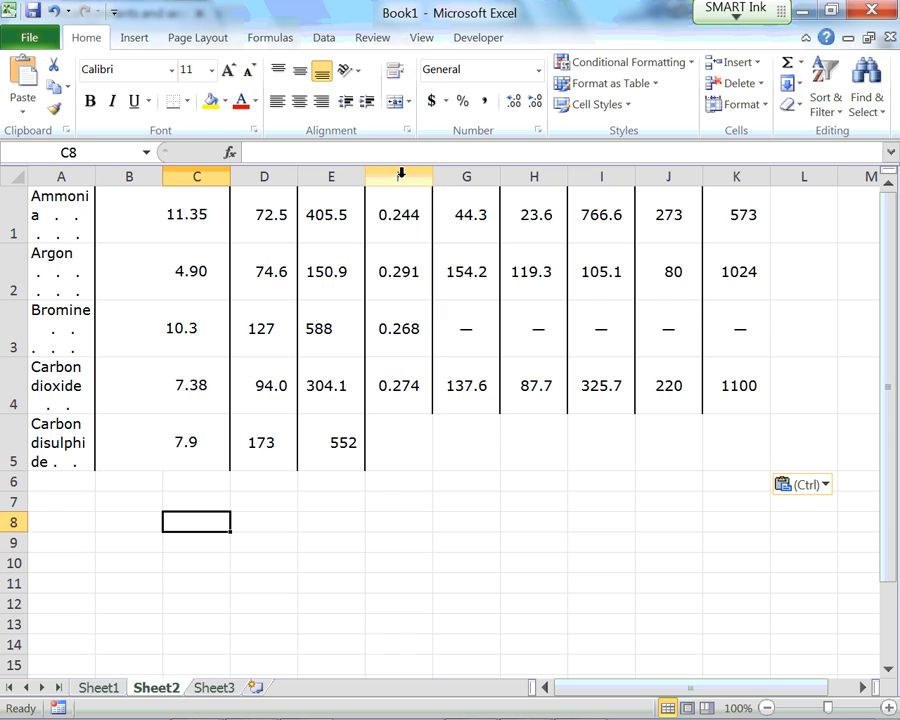
# Clear the contents of column F and the data columns after it on Sheet2, leaving the critical constants in place.
pyautogui.moveTo(400, 174); pyautogui.dragTo(819, 201)
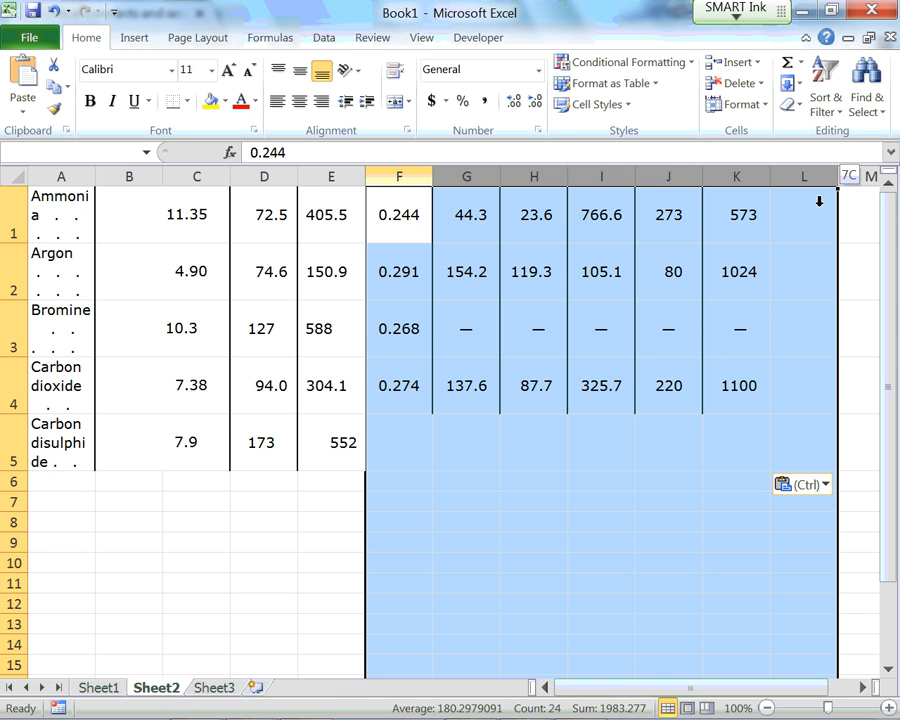
pyautogui.click(460, 272)
pyautogui.click(400, 177)
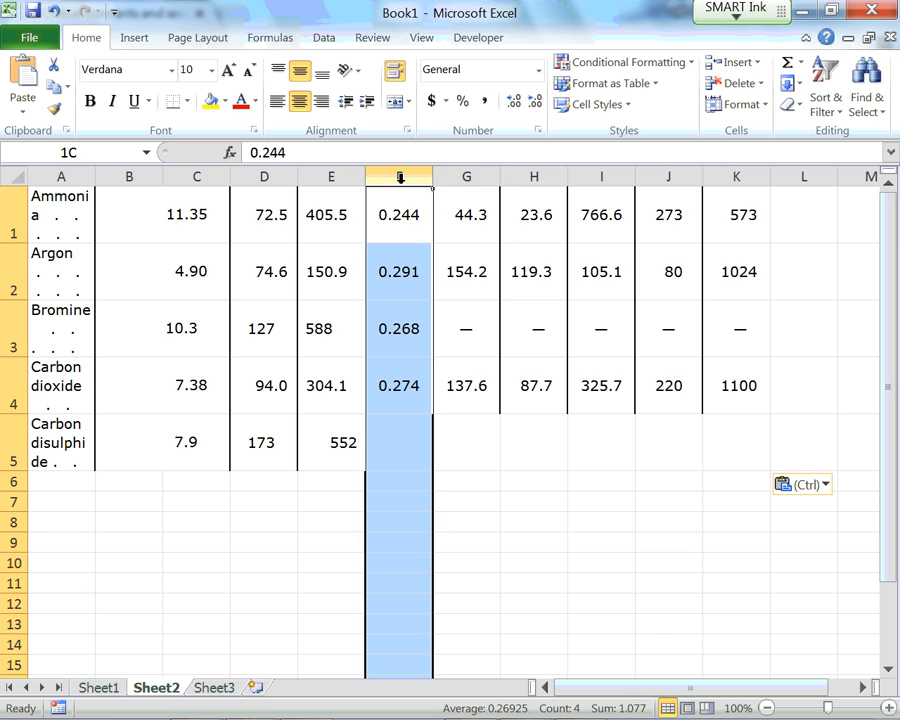
pyautogui.moveTo(400, 177); pyautogui.dragTo(897, 222)
pyautogui.press('Delete')
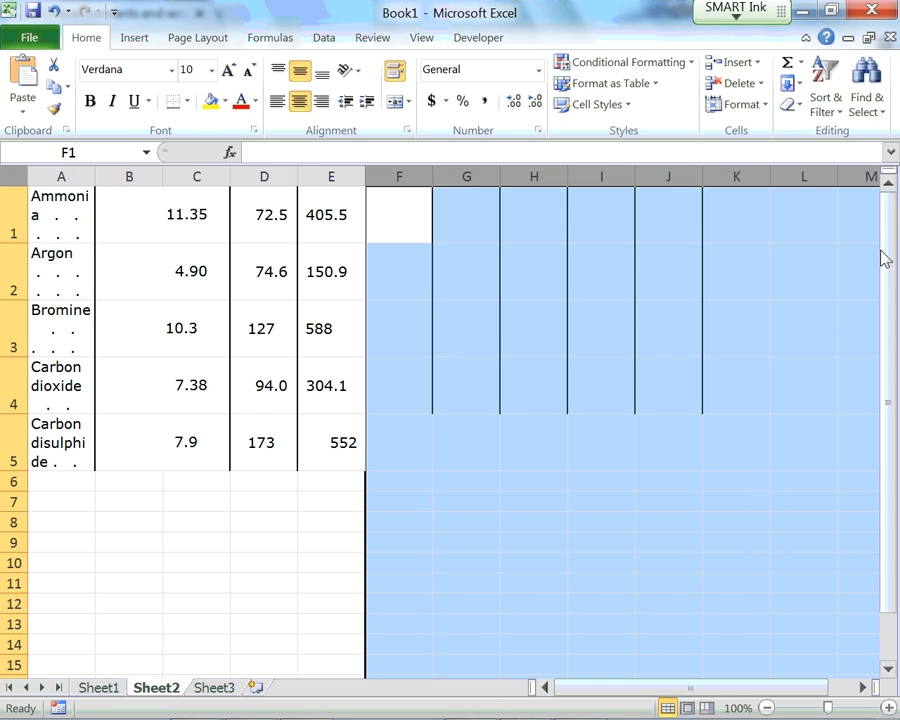
# Widen column A until each compound name and its trailing dots fit on a single line.
pyautogui.click(434, 311)
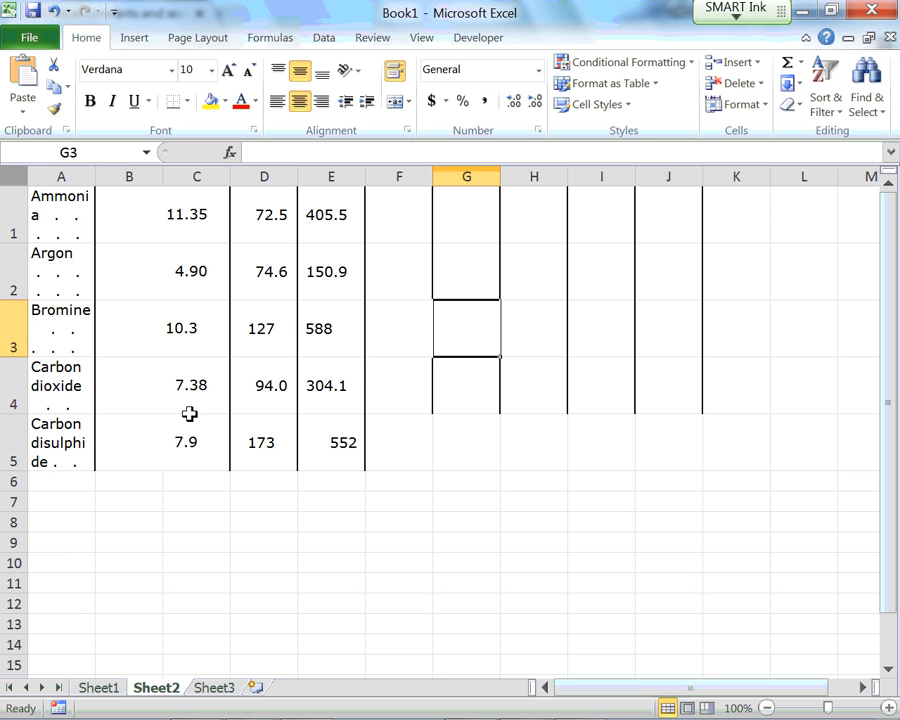
pyautogui.click(75, 177)
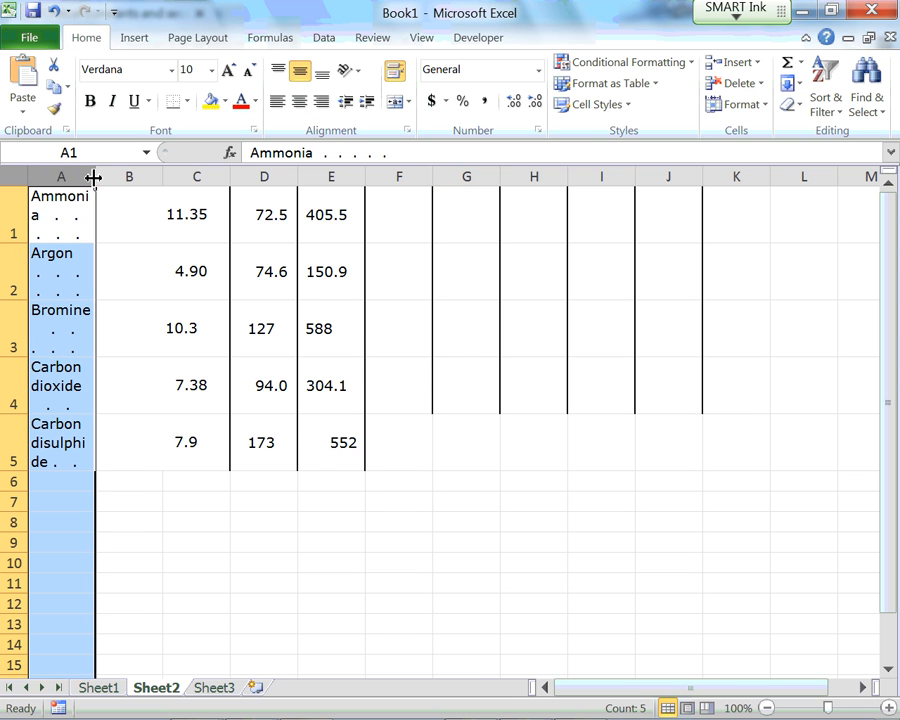
pyautogui.moveTo(95, 177); pyautogui.dragTo(140, 180)
pyautogui.click(66, 280)
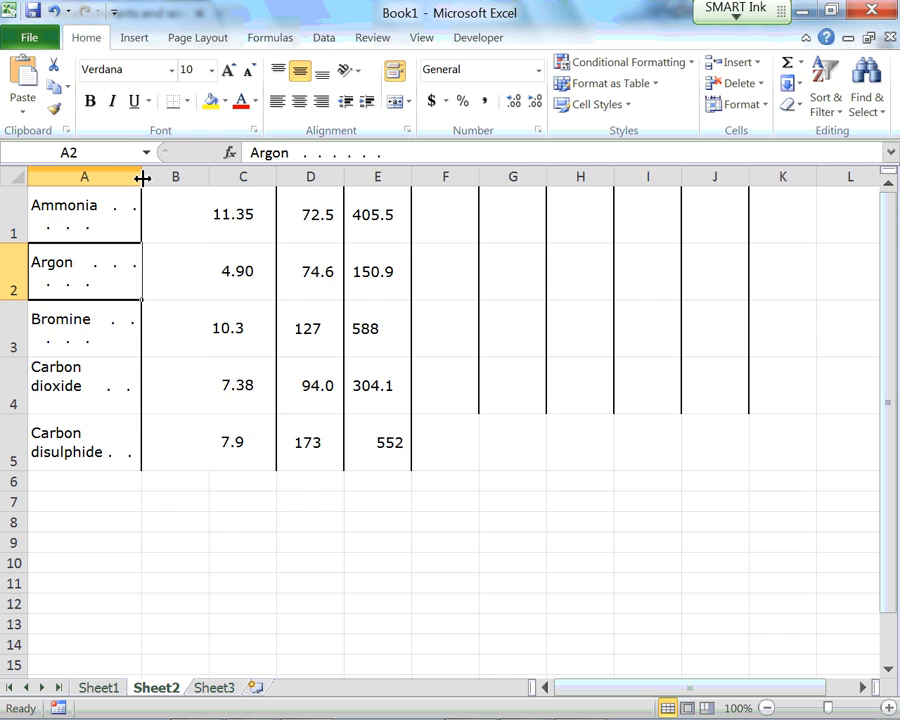
pyautogui.moveTo(141, 177); pyautogui.dragTo(208, 177)
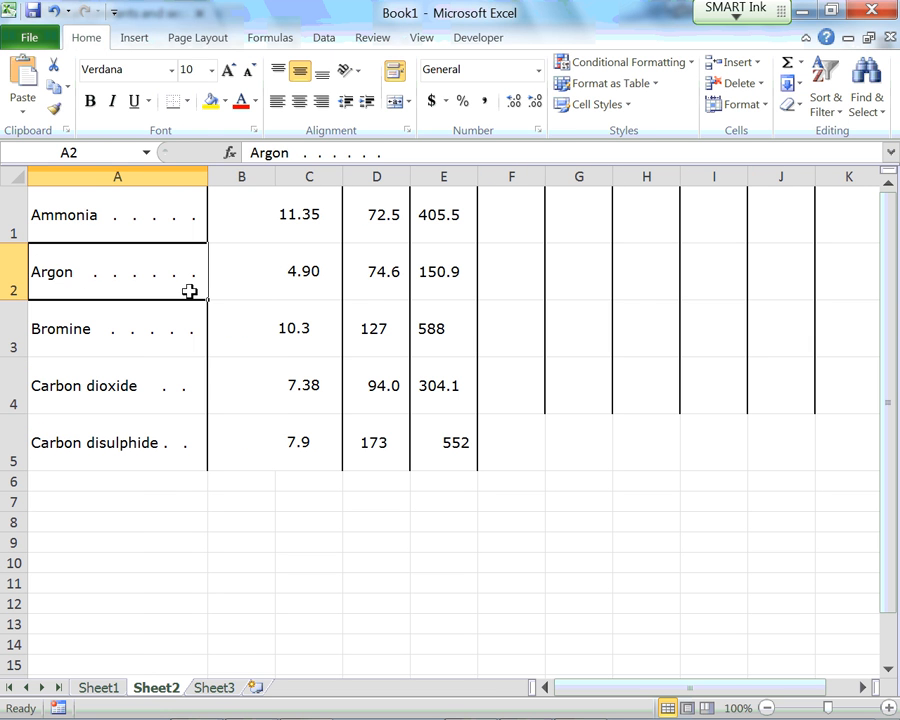
# Try deleting only column B of the merged B and C columns, and undo the deletion.
pyautogui.click(257, 176)
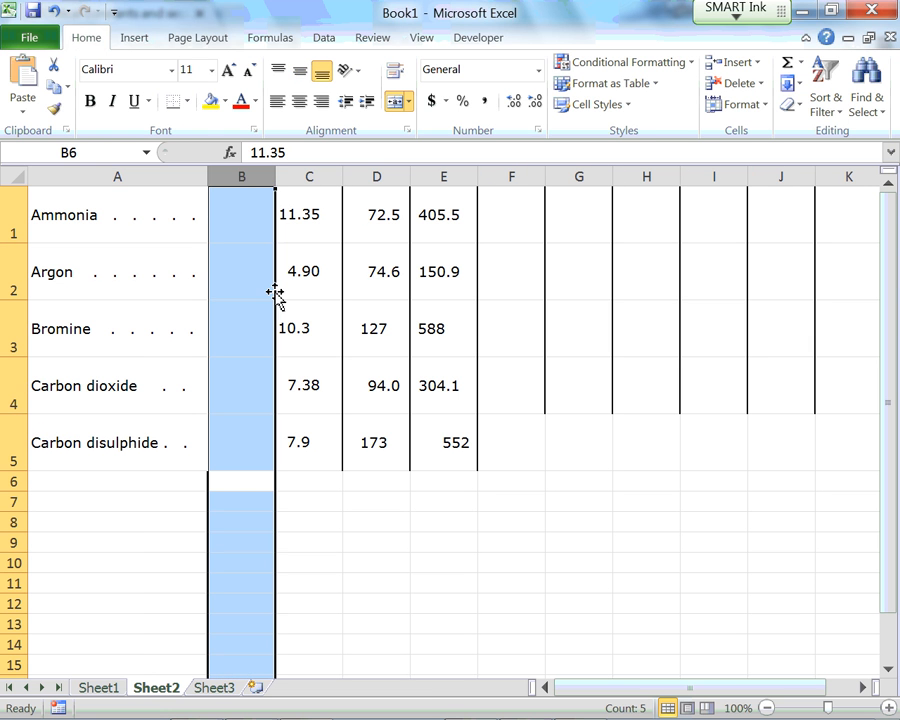
pyautogui.rightClick(241, 177)
pyautogui.click(288, 340)
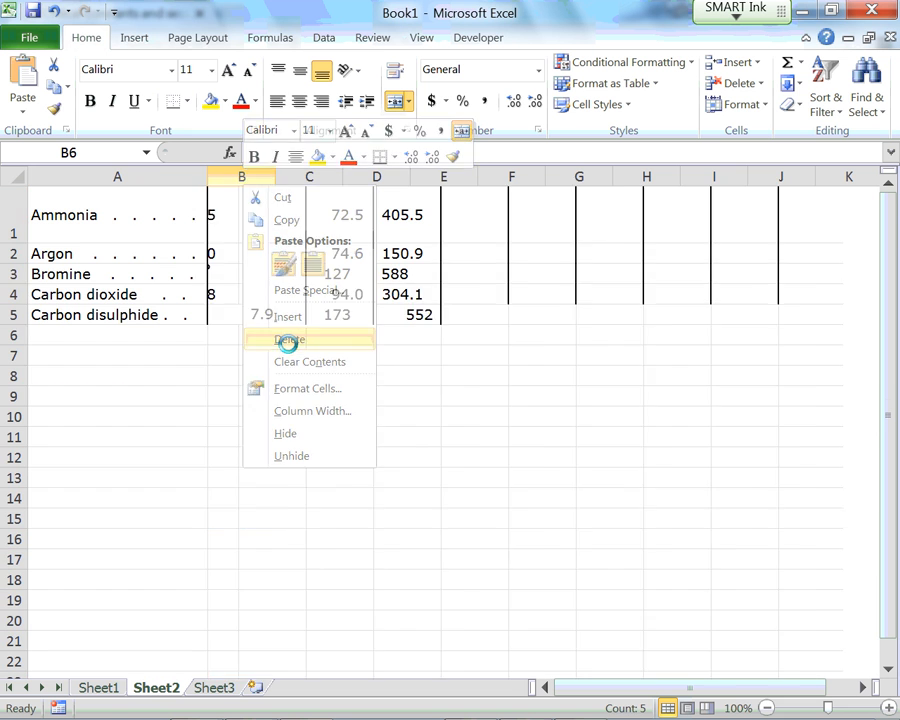
pyautogui.click(54, 12)
pyautogui.click(414, 389)
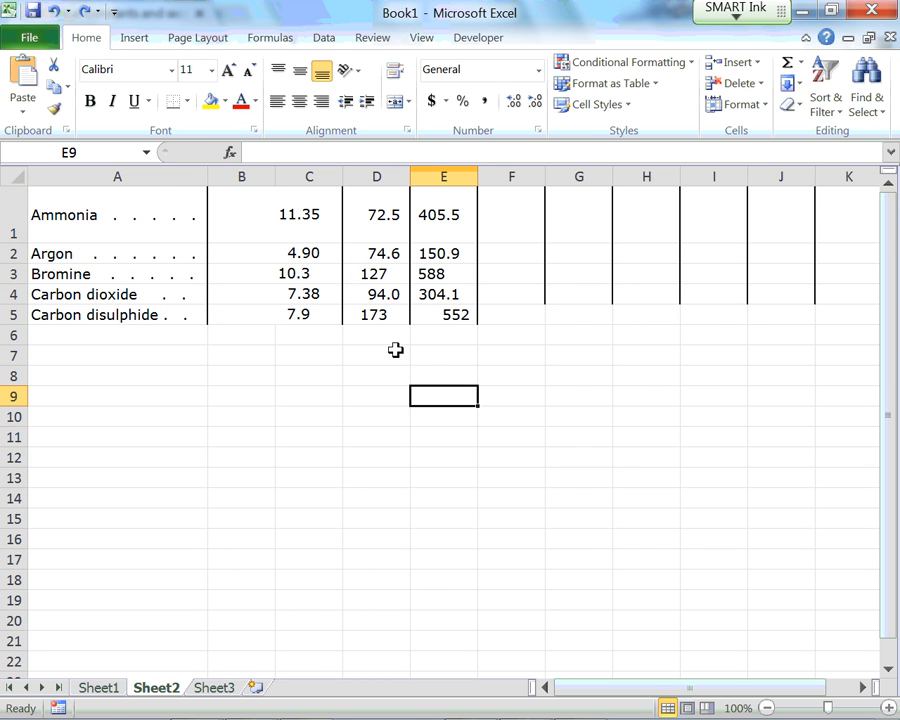
# Copy columns B and C together and paste them back over themselves to split the merged critical pressure cells.
pyautogui.click(289, 209)
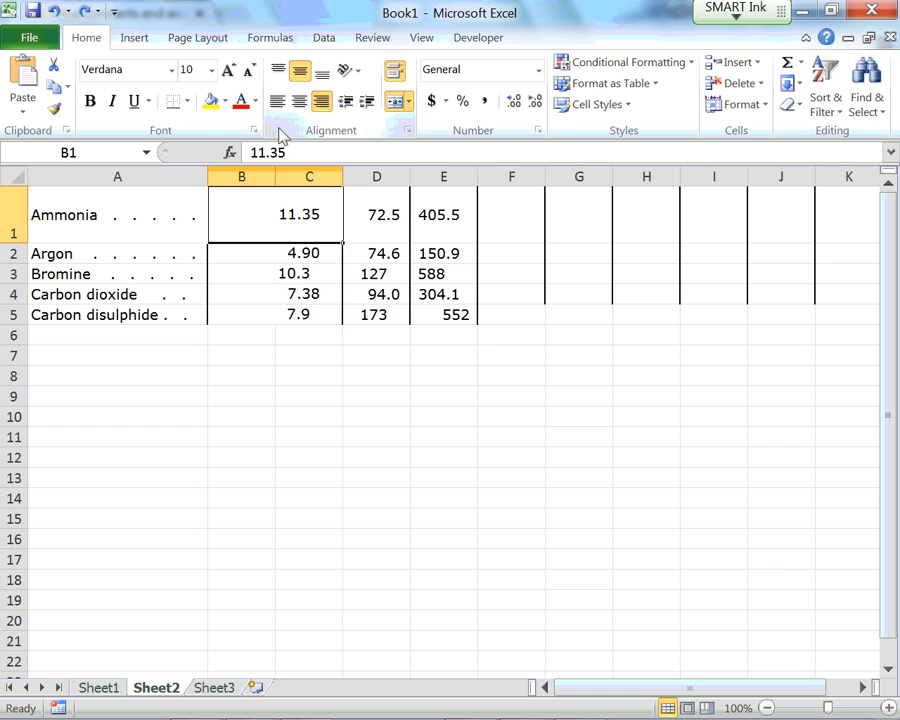
pyautogui.press('Down')
pyautogui.press('Down')
pyautogui.press('Up')
pyautogui.press('Up')
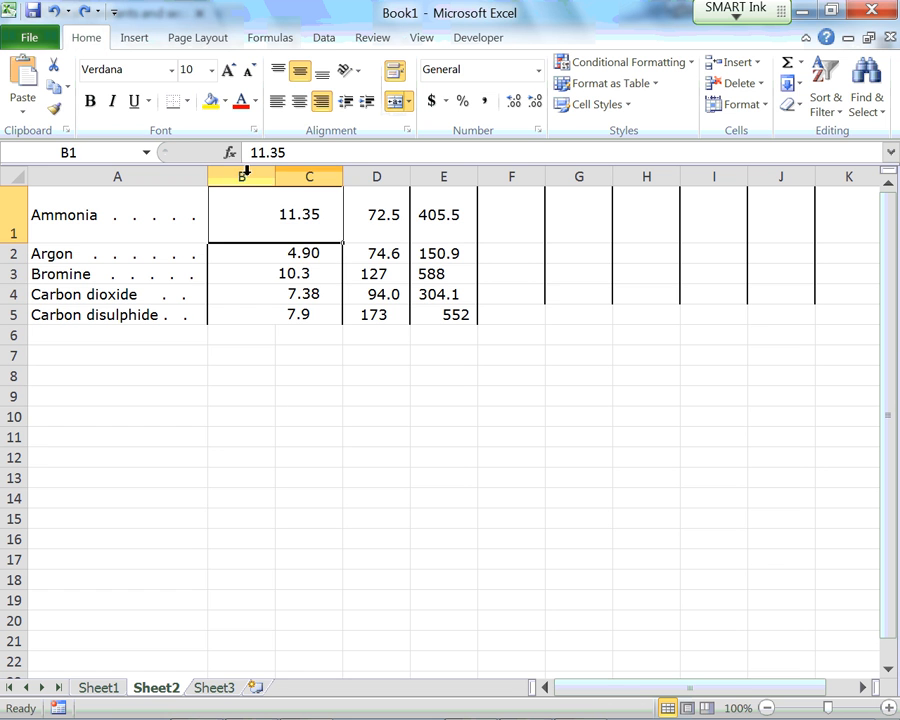
pyautogui.moveTo(243, 176); pyautogui.dragTo(303, 176)
pyautogui.rightClick(301, 176)
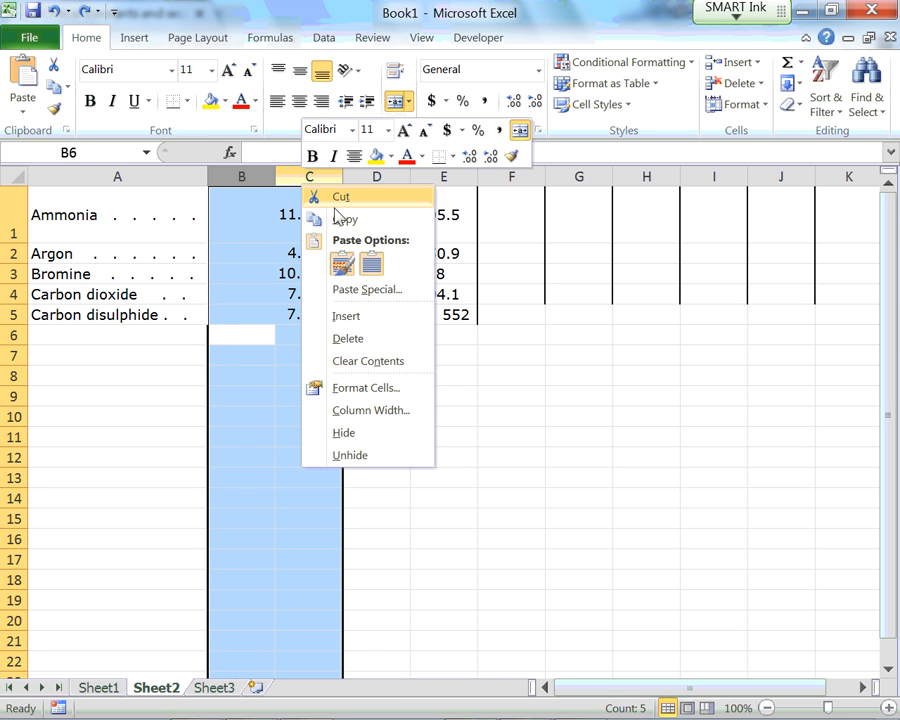
pyautogui.click(314, 219)
pyautogui.rightClick(245, 173)
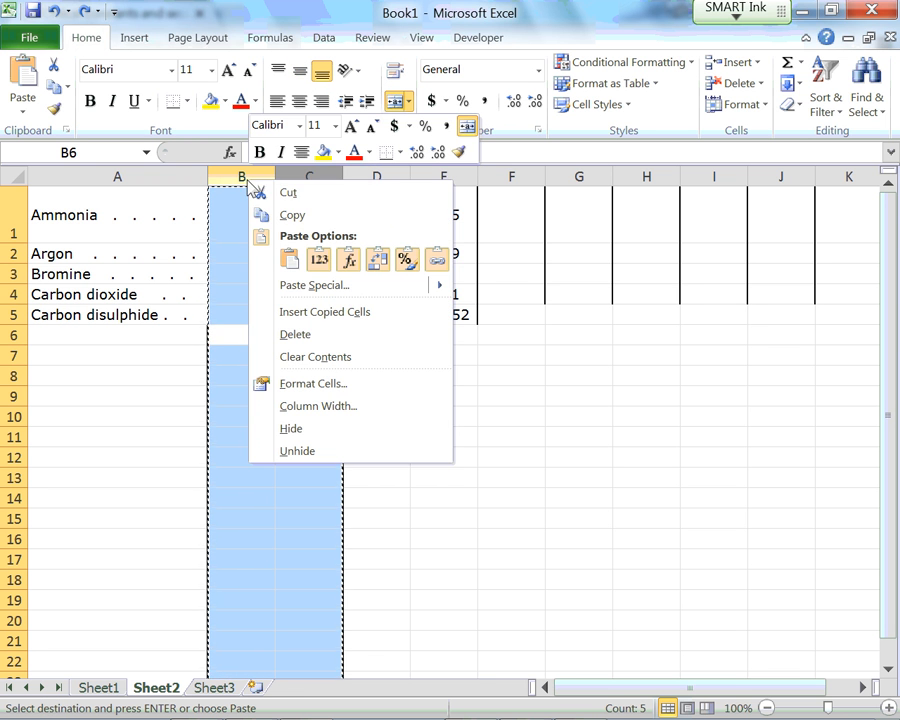
pyautogui.click(289, 259)
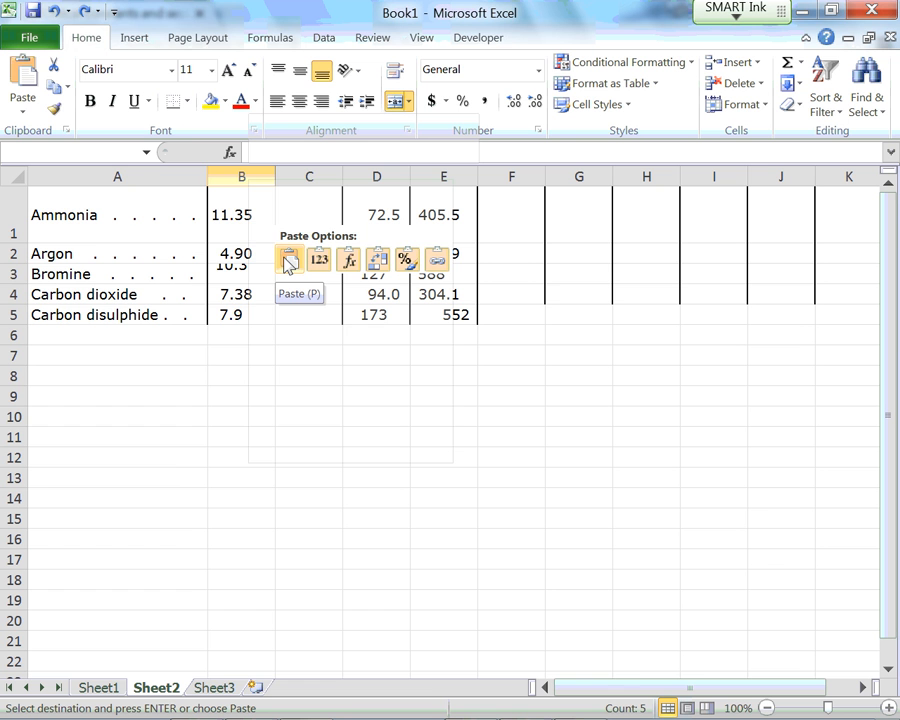
pyautogui.click(297, 258)
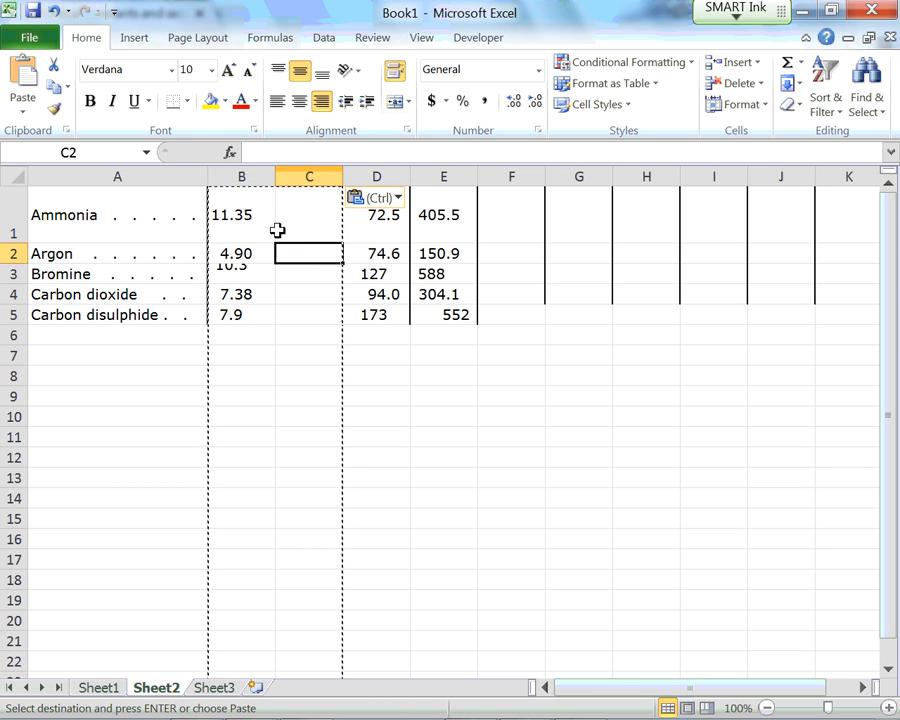
# Delete the empty column C between the critical pressure and molar volume values.
pyautogui.click(257, 229)
pyautogui.click(307, 225)
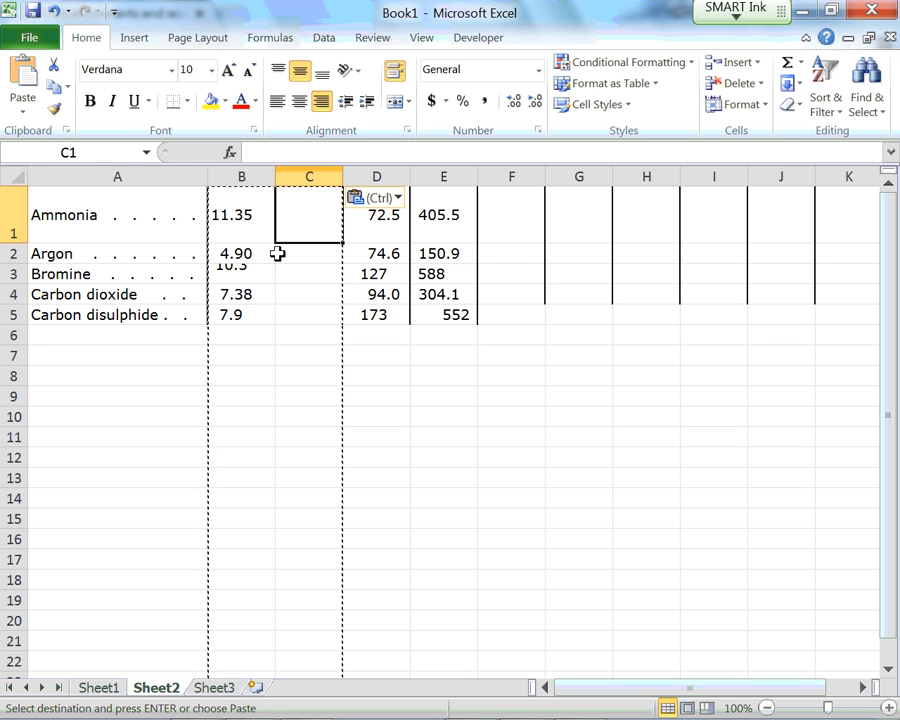
pyautogui.click(309, 176)
pyautogui.rightClick(312, 190)
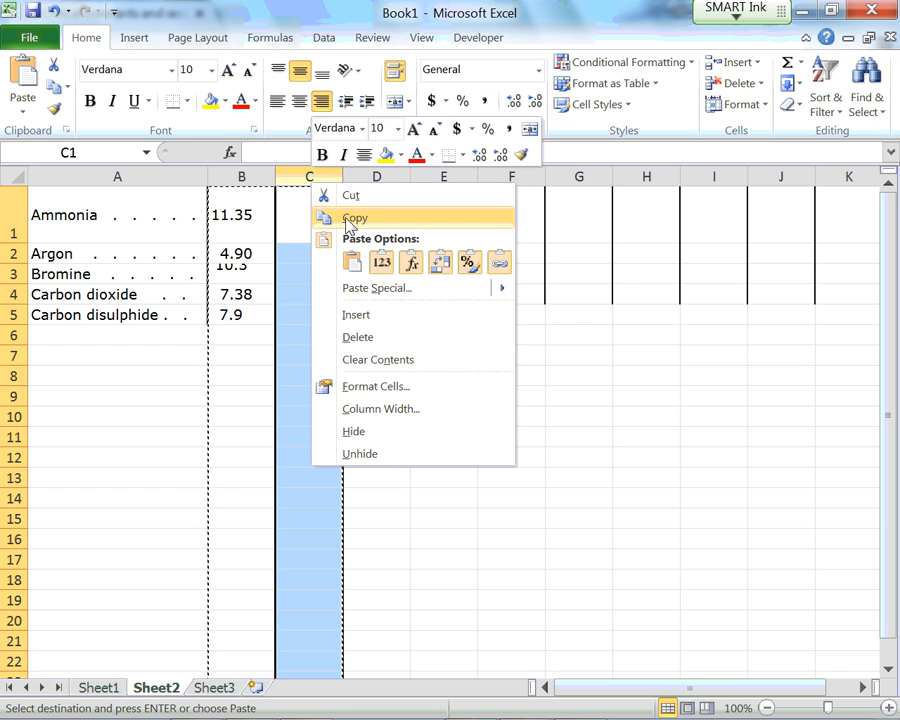
pyautogui.click(367, 334)
pyautogui.click(280, 354)
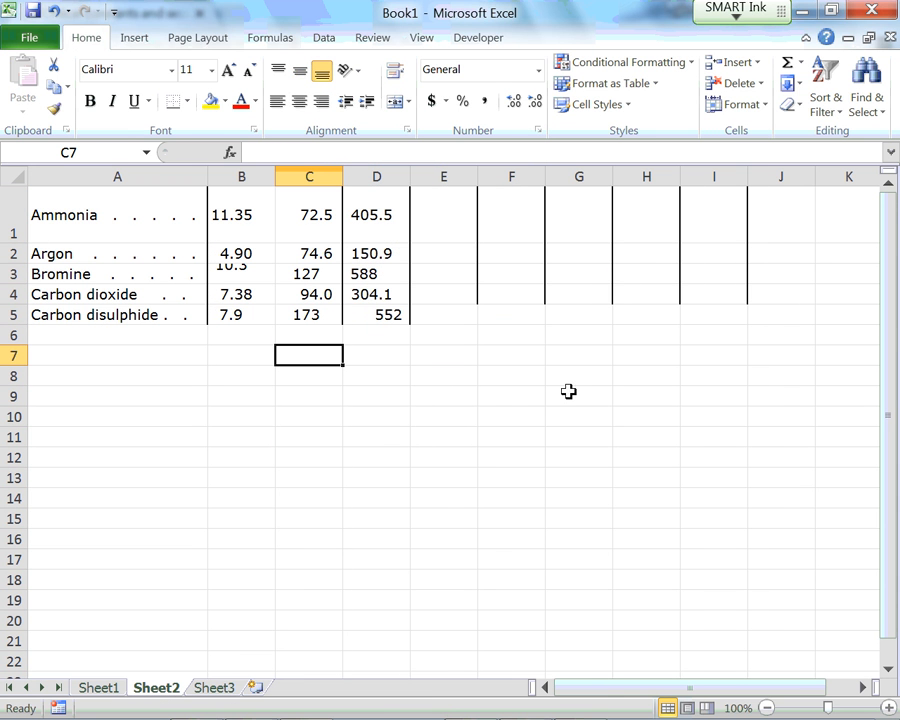
# Insert a blank row above Ammonia and enter "Pc, Mpa" in B1 as the critical pressure heading.
pyautogui.moveTo(617, 708)
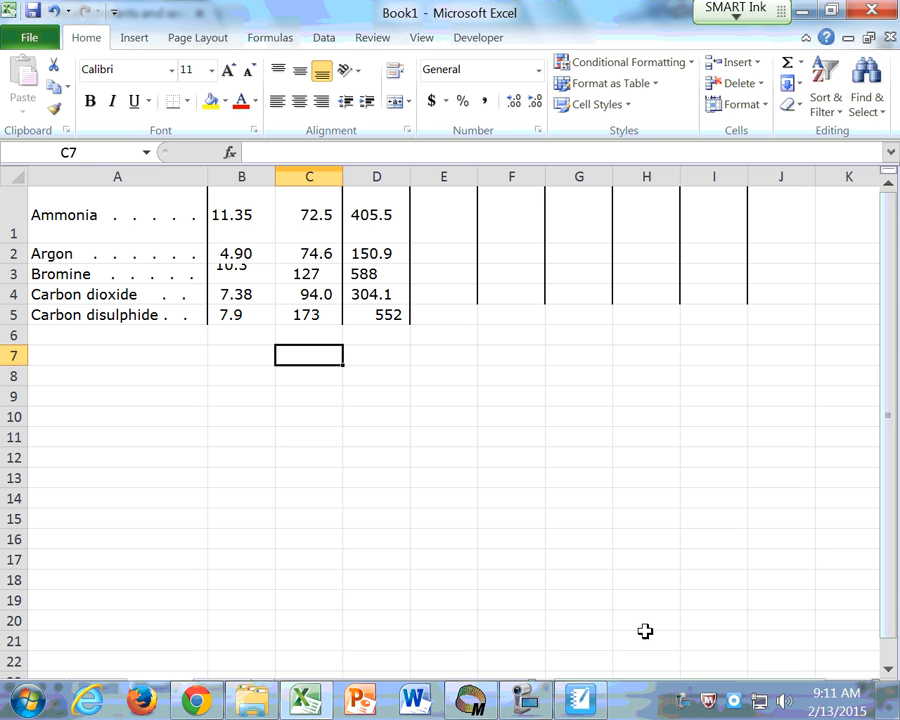
pyautogui.click(14, 222)
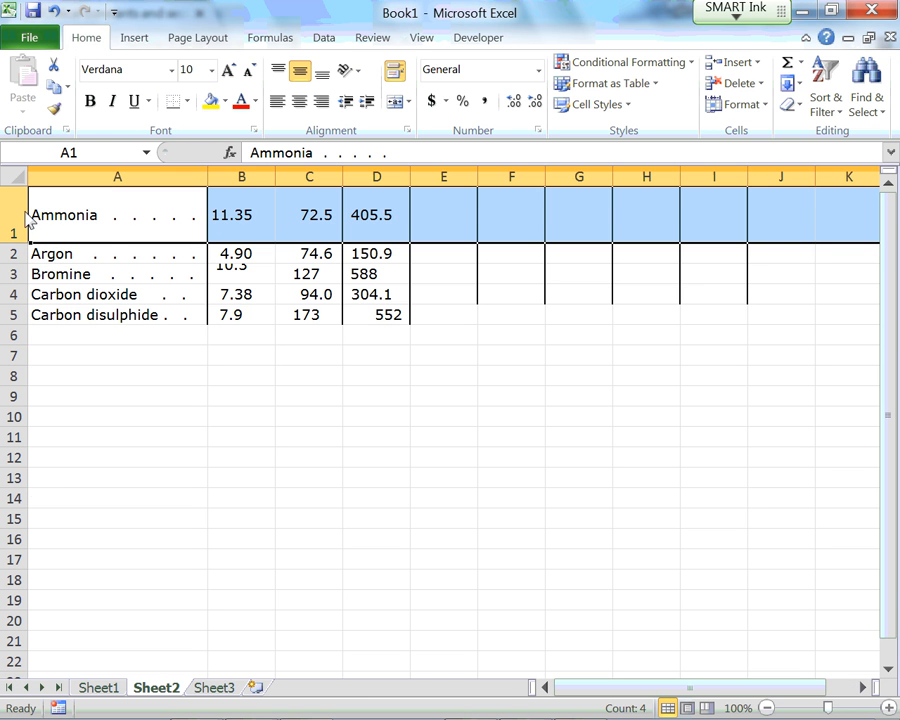
pyautogui.rightClick(26, 216)
pyautogui.click(94, 343)
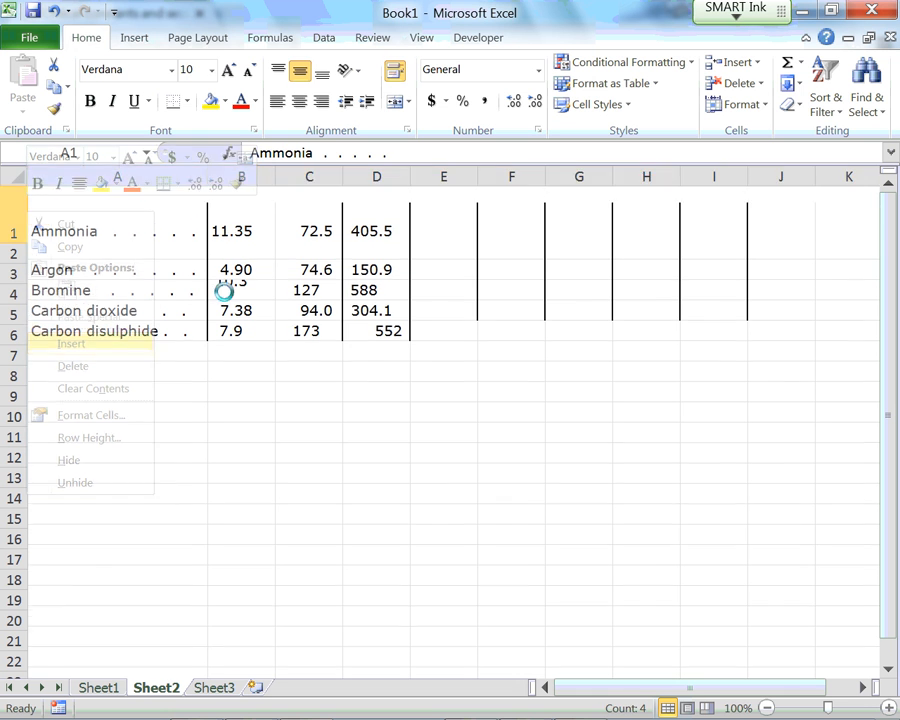
pyautogui.click(241, 201)
pyautogui.write('P')
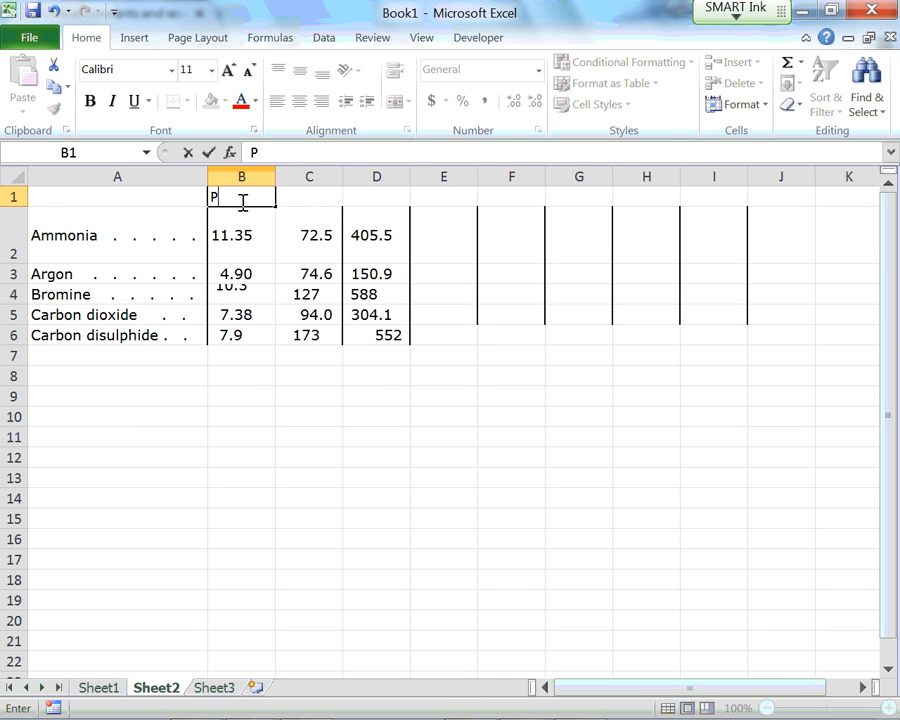
pyautogui.write('c, Mpa')
pyautogui.press('Return')
# Correct the critical pressure heading in B1 to read "Pc, M Pa".
pyautogui.click(240, 200)
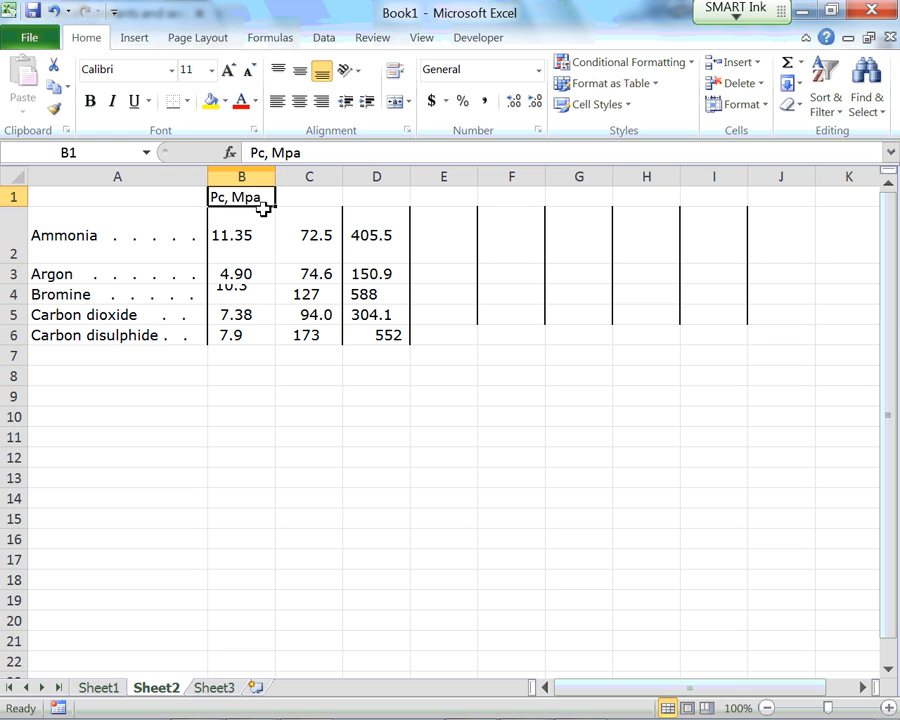
pyautogui.doubleClick(256, 197)
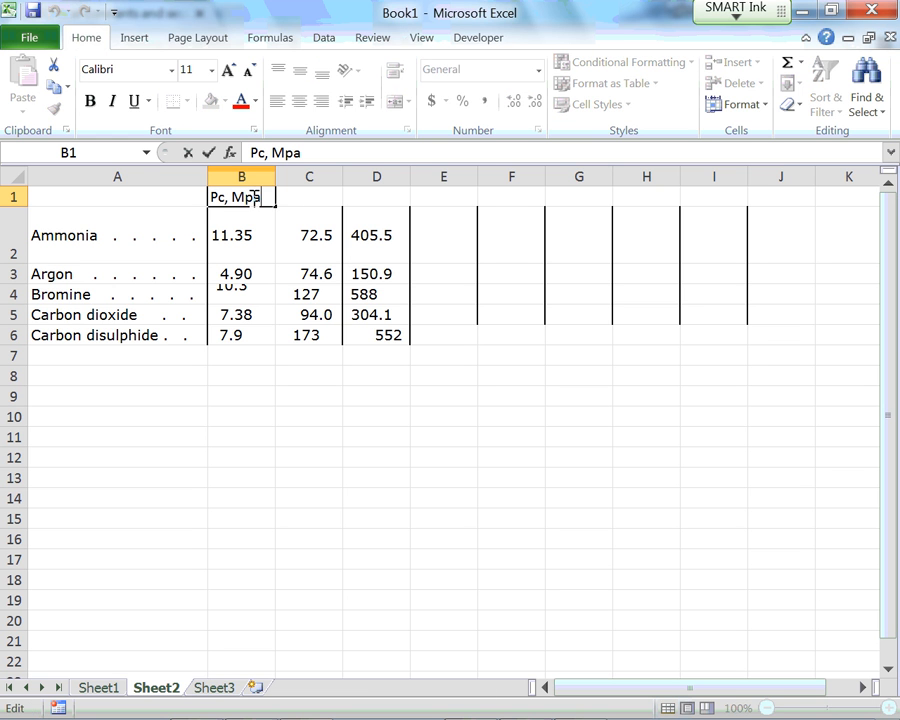
pyautogui.press('BackSpace')
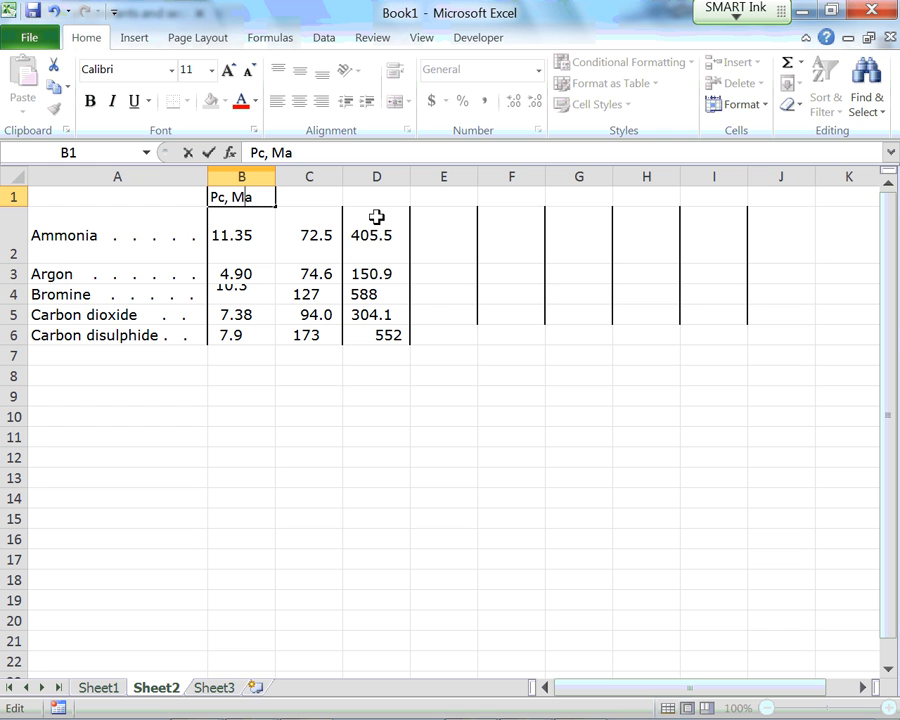
pyautogui.write('P')
pyautogui.press('Return')
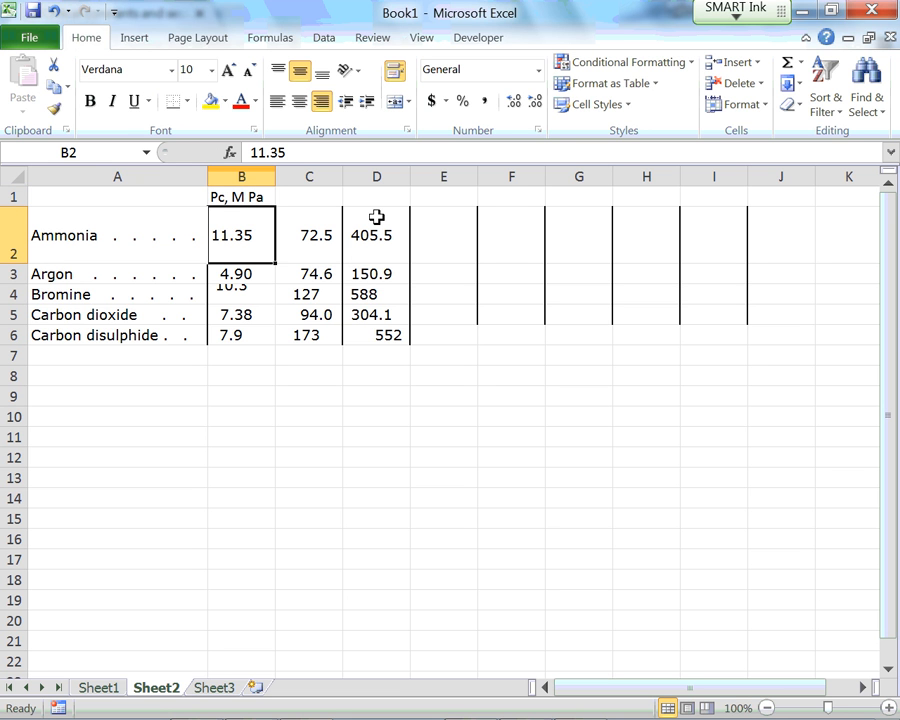
# Check the molar volume unit in the Chrome table, enter "Vc, mL/mol" in C1 in Excel, and fit column C to that heading.
pyautogui.click(302, 202)
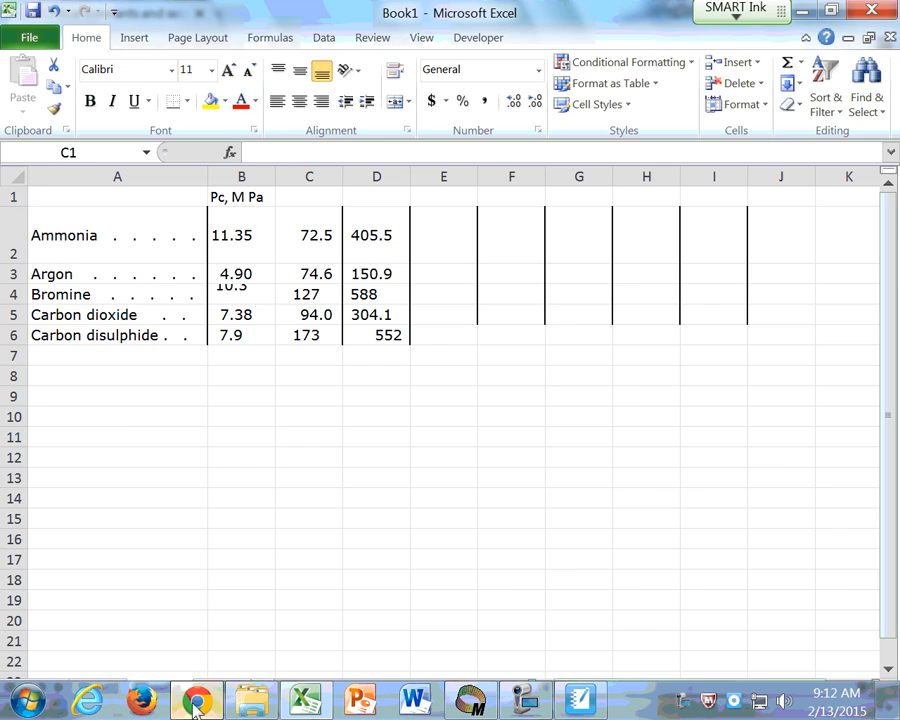
pyautogui.click(197, 700)
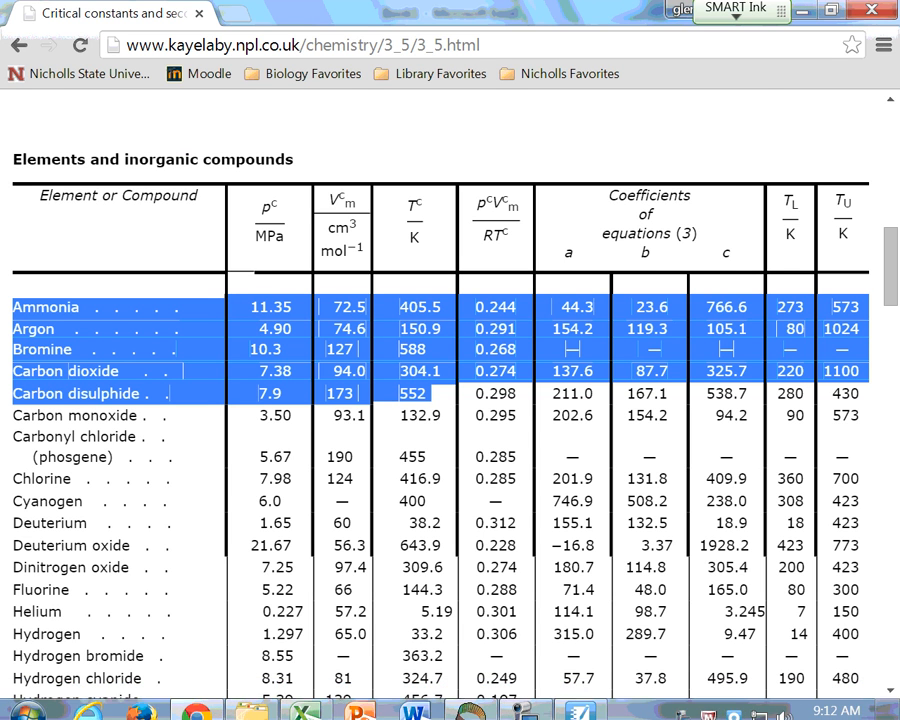
pyautogui.click(323, 702)
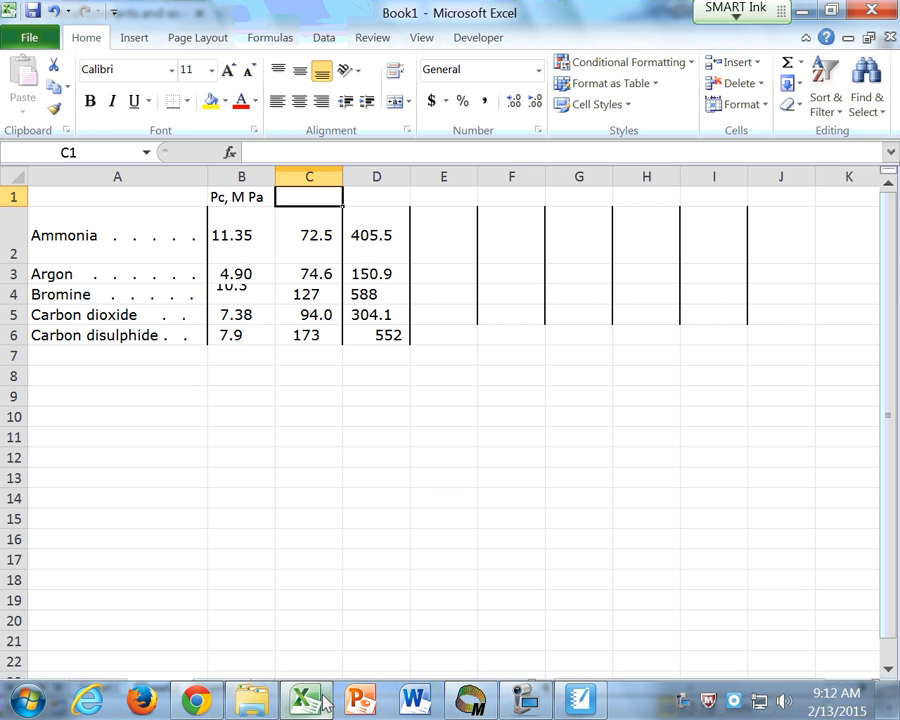
pyautogui.write('Vc,')
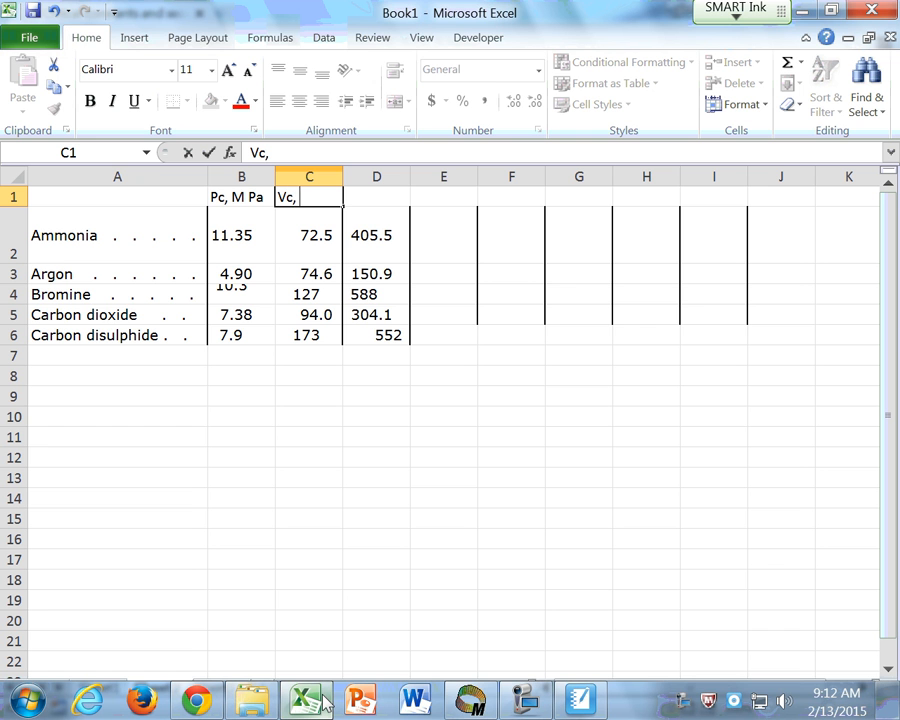
pyautogui.write(' mL/mol')
pyautogui.press('Return')
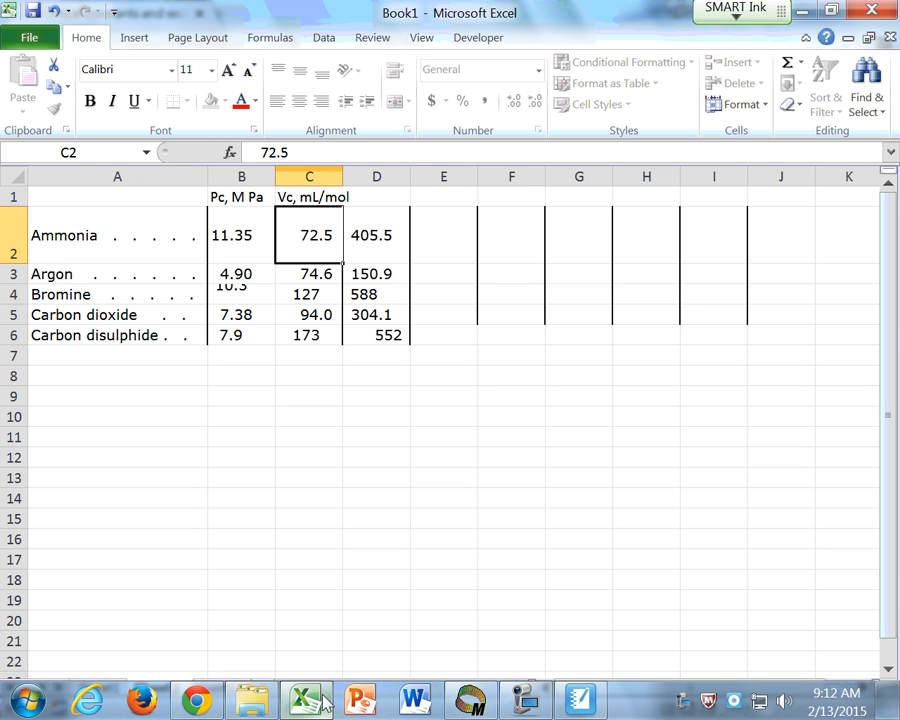
pyautogui.doubleClick(342, 177)
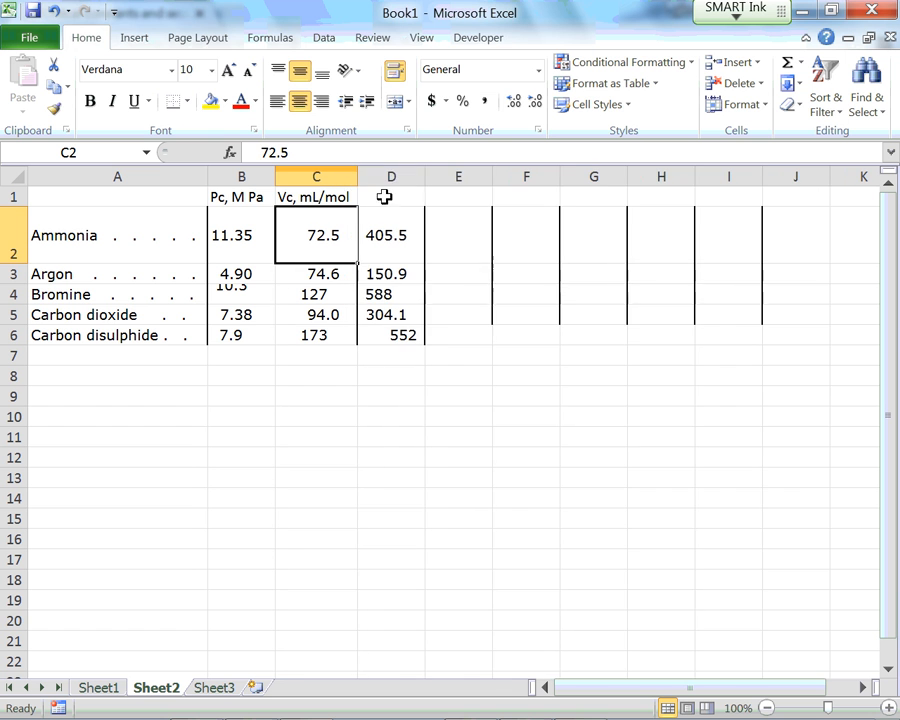
# Widen column D and enter "Tc /K" in D1 as the critical temperature heading.
pyautogui.click(420, 190)
pyautogui.moveTo(424, 177); pyautogui.dragTo(450, 177)
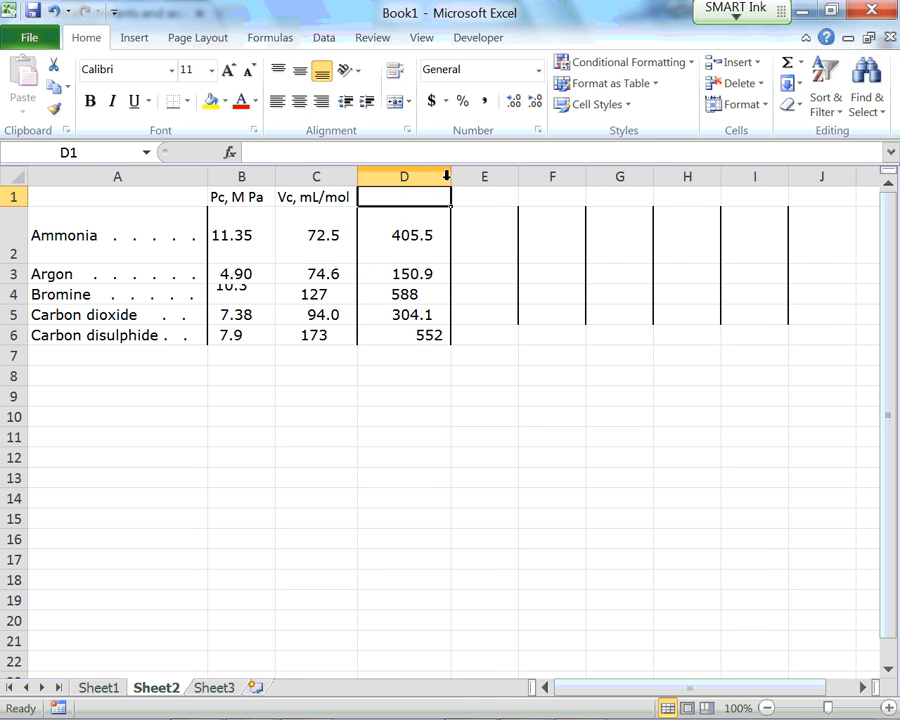
pyautogui.write('Tc')
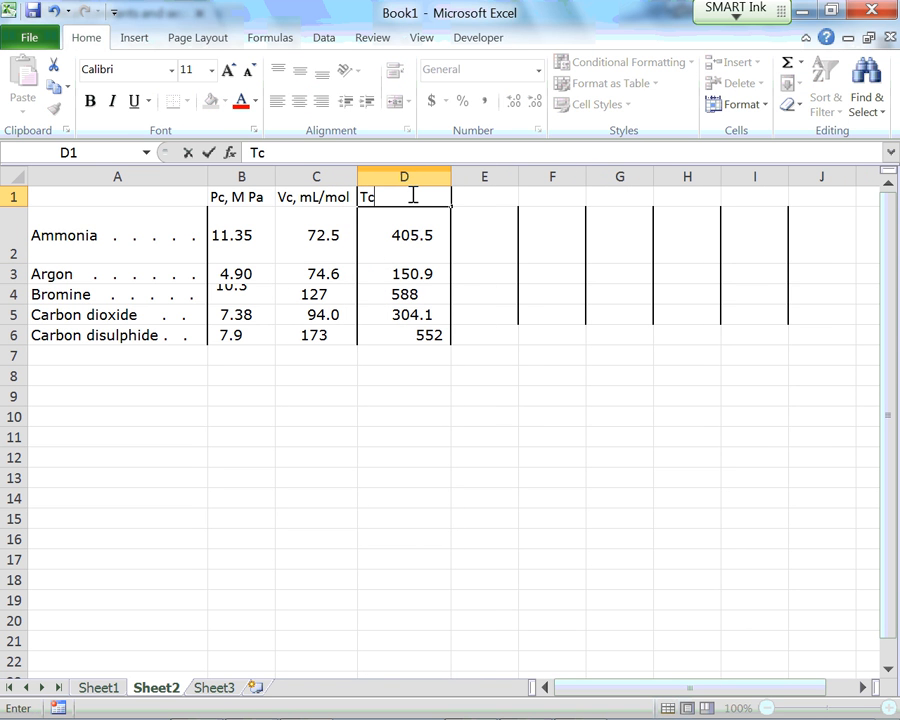
pyautogui.write(' /K')
pyautogui.press('Return')
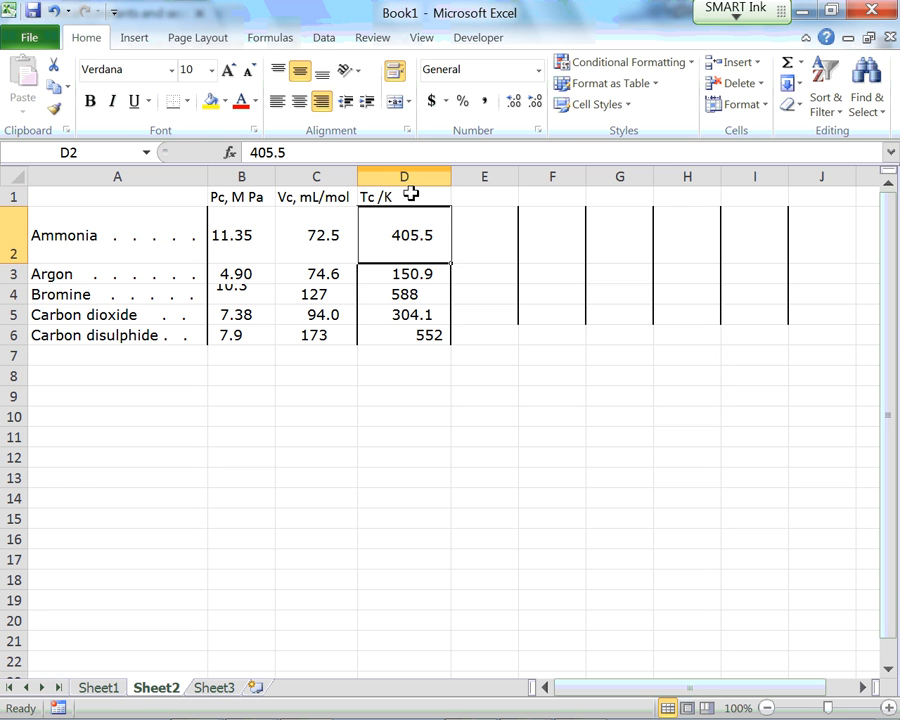
# Replace the comma in the B1 critical pressure heading with a slash so it reads "Pc / M Pa".
pyautogui.doubleClick(252, 197)
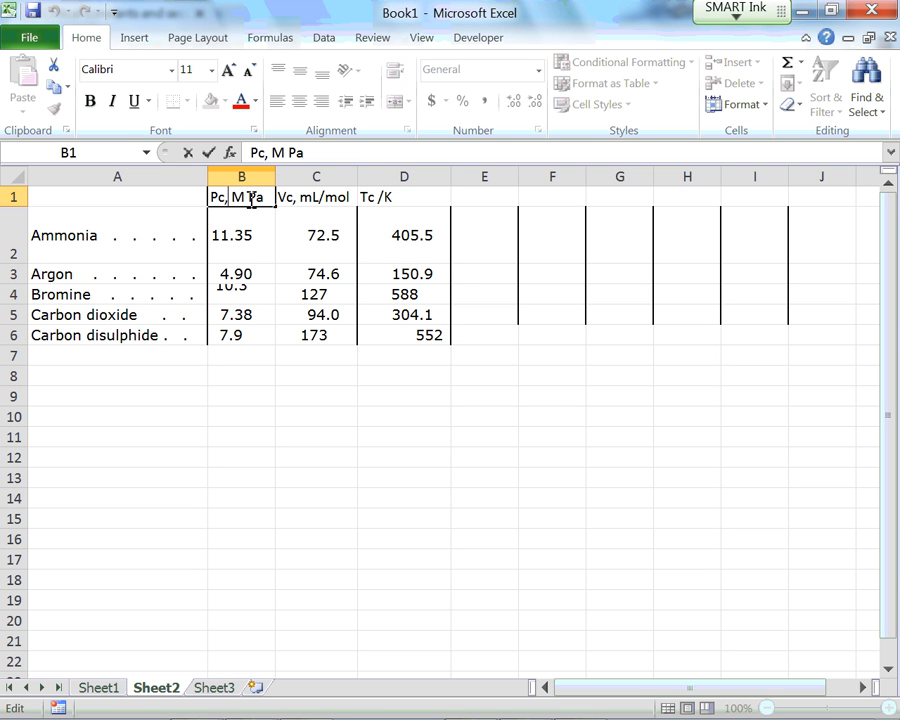
pyautogui.press('BackSpace')
pyautogui.write('/')
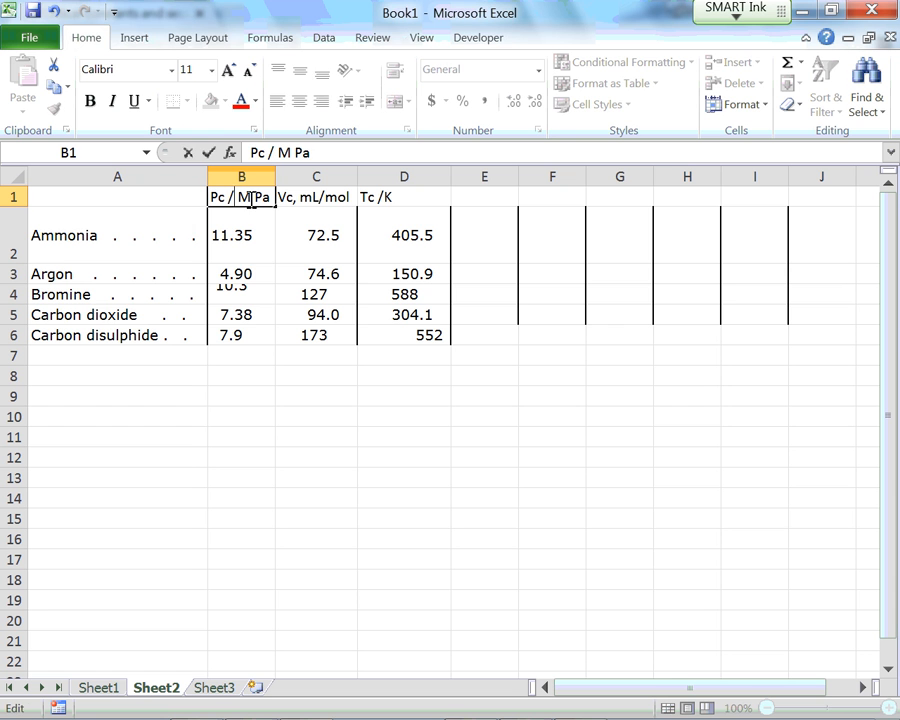
pyautogui.press('Return')
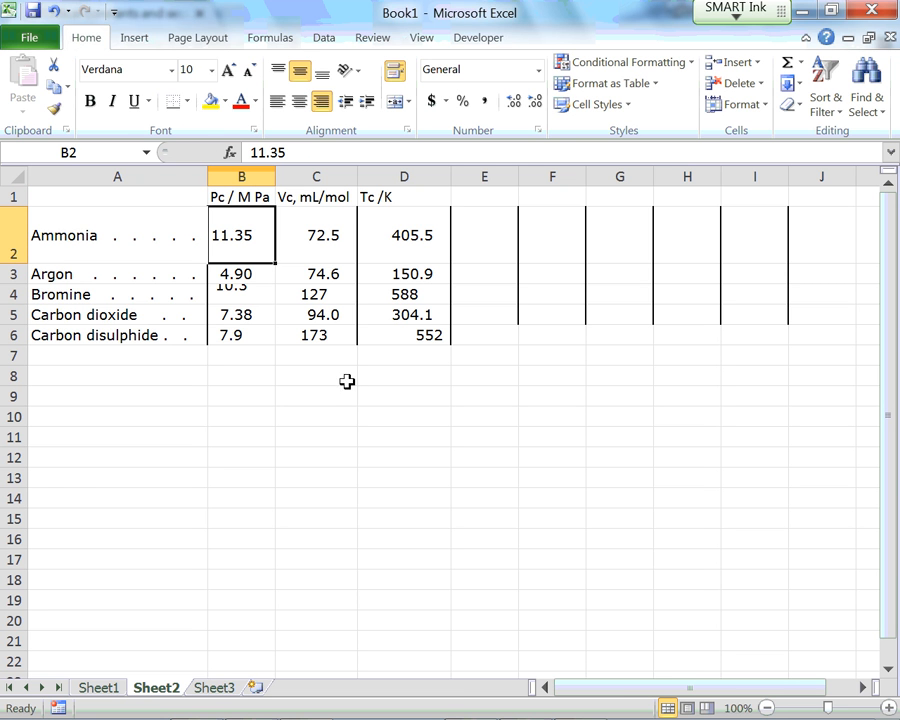
# Change the C1 heading to "Vc / (mL/mol)" and widen column C to fit it.
pyautogui.click(298, 198)
pyautogui.press('F2')
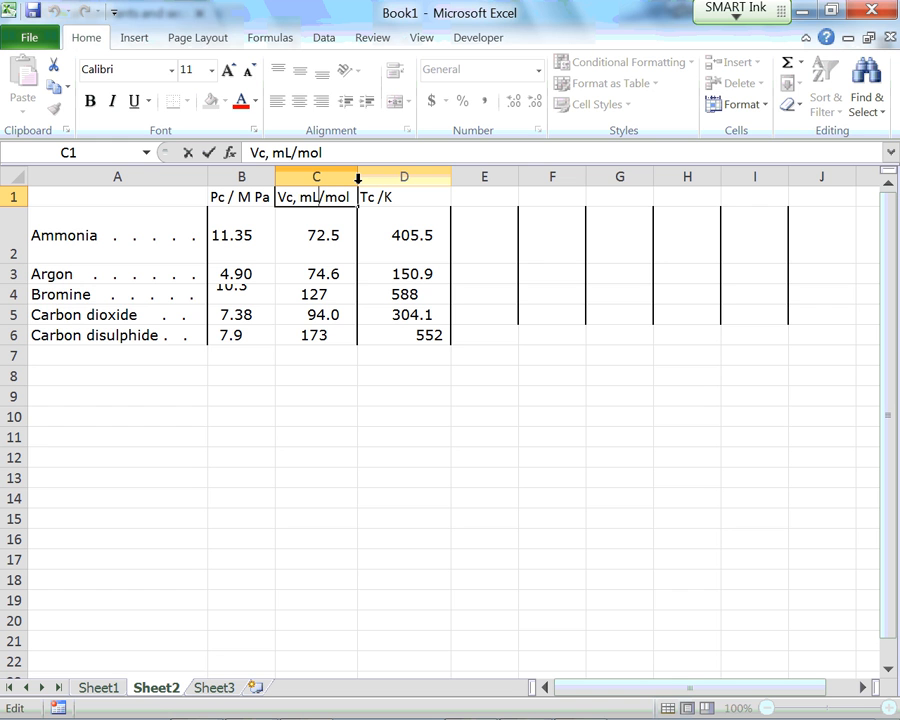
pyautogui.press('BackSpace')
pyautogui.write('/ (')
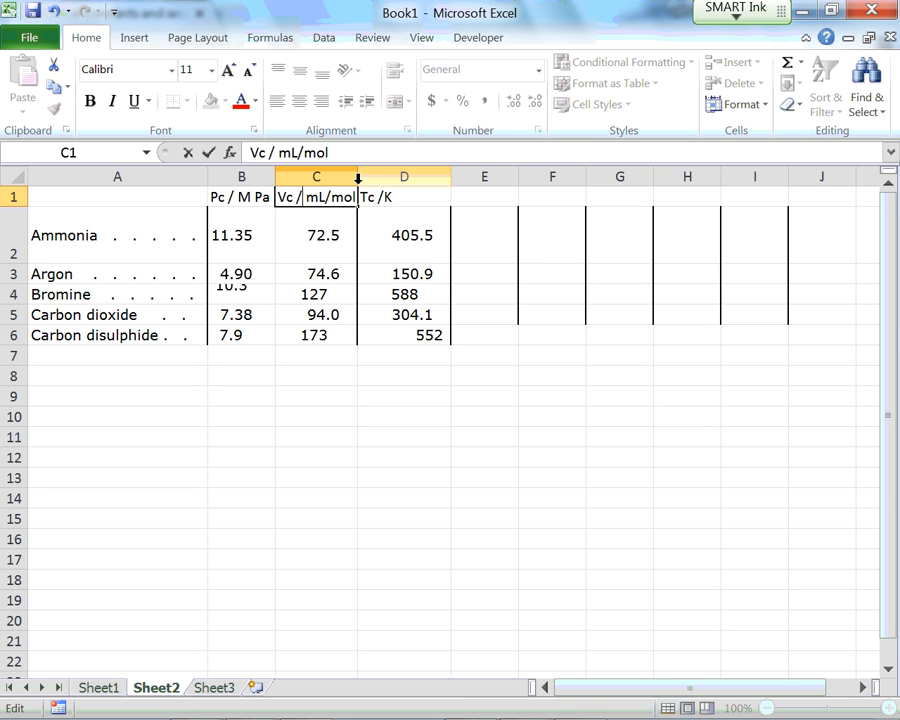
pyautogui.press('Delete')
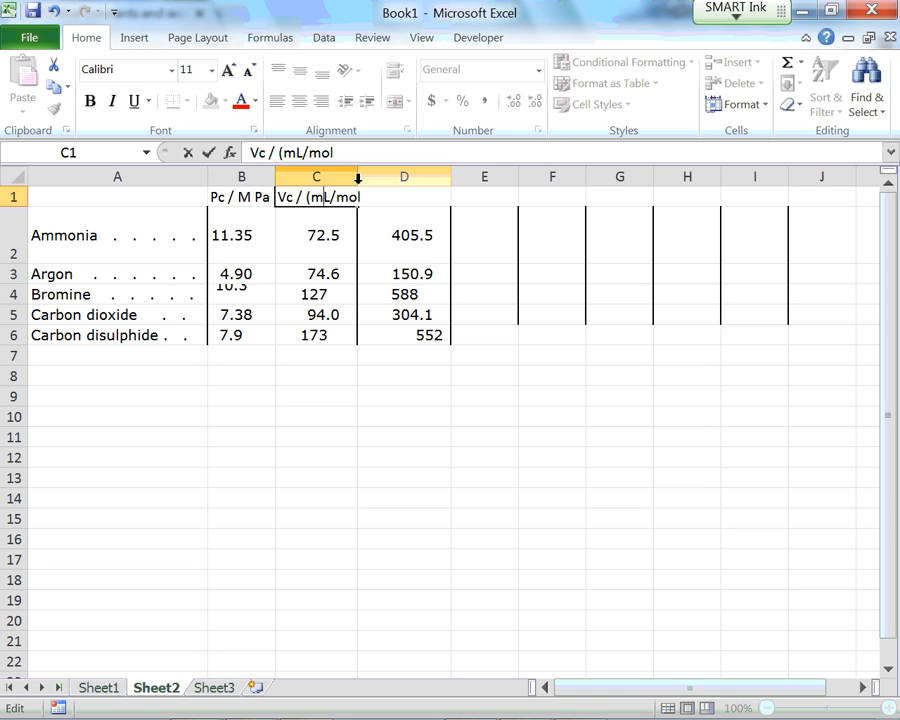
pyautogui.press('Return')
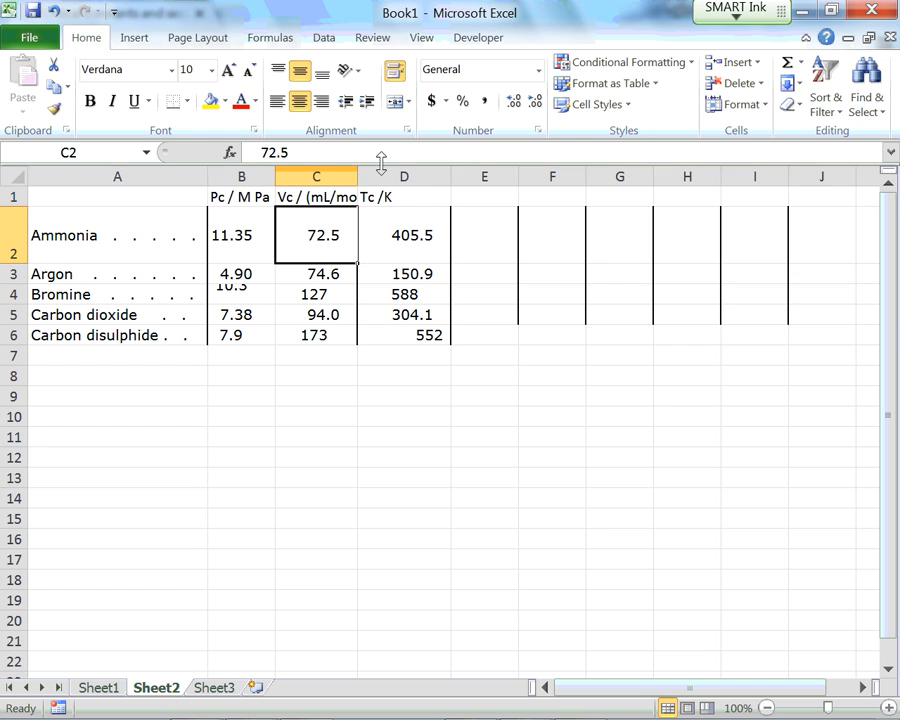
pyautogui.moveTo(357, 177); pyautogui.dragTo(377, 177)
pyautogui.click(481, 354)
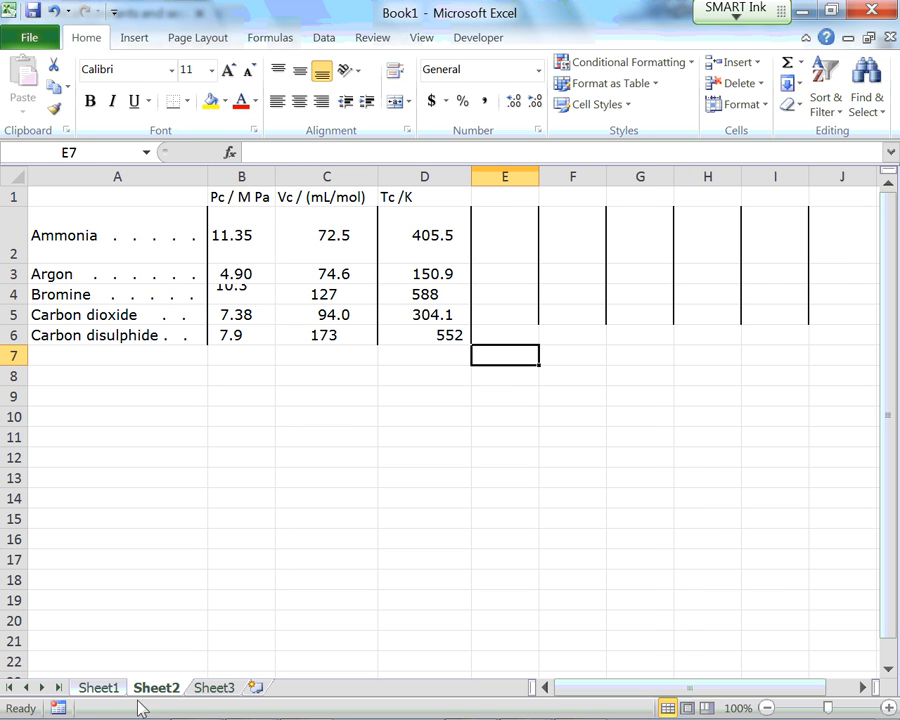
# Delete the empty worksheet Sheet3.
pyautogui.click(213, 690)
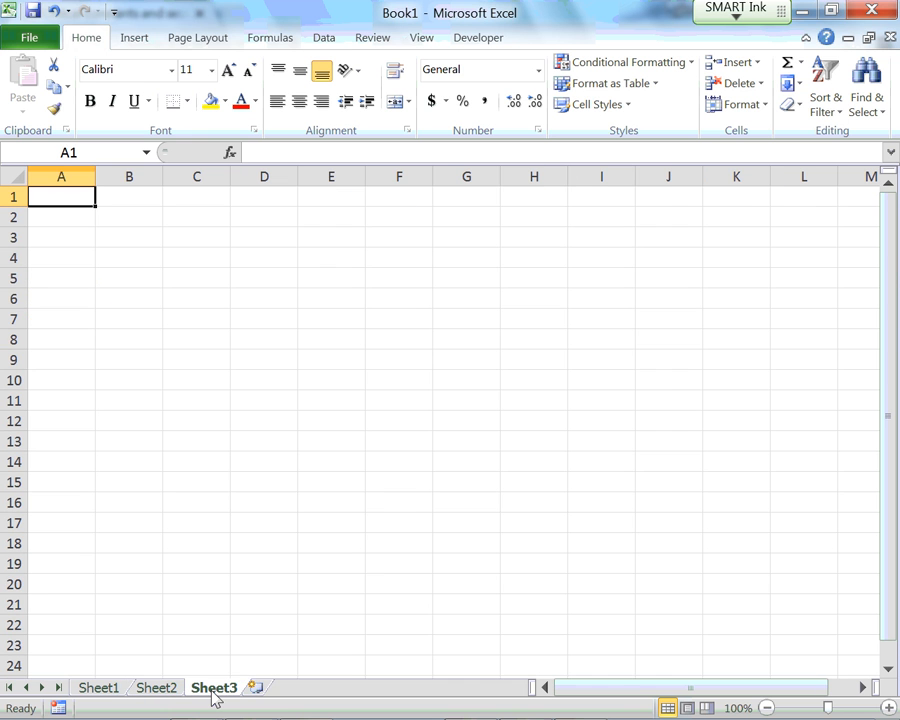
pyautogui.rightClick(213, 690)
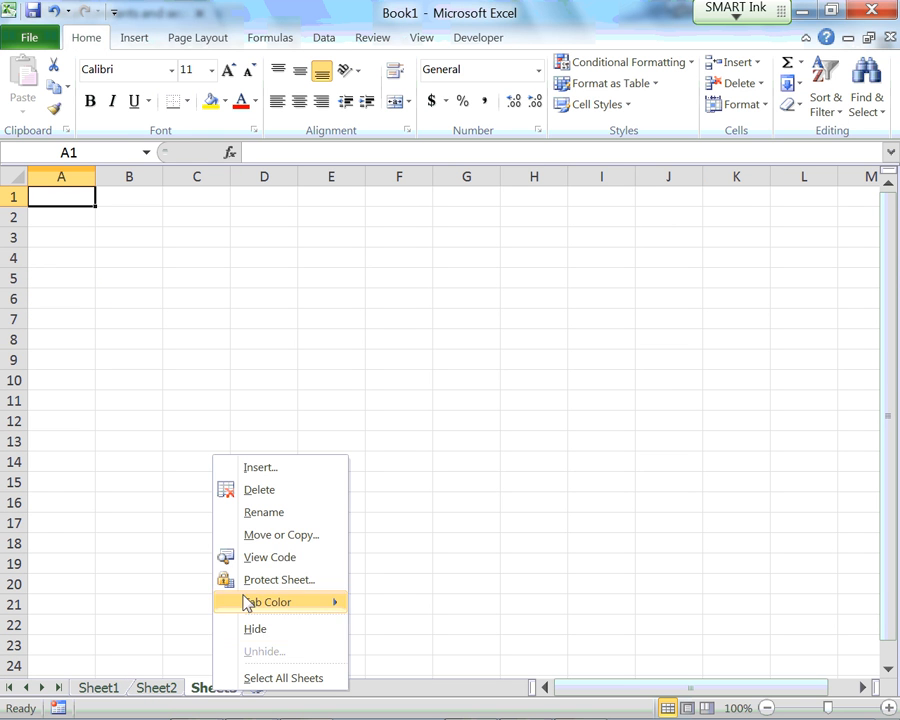
pyautogui.click(198, 691)
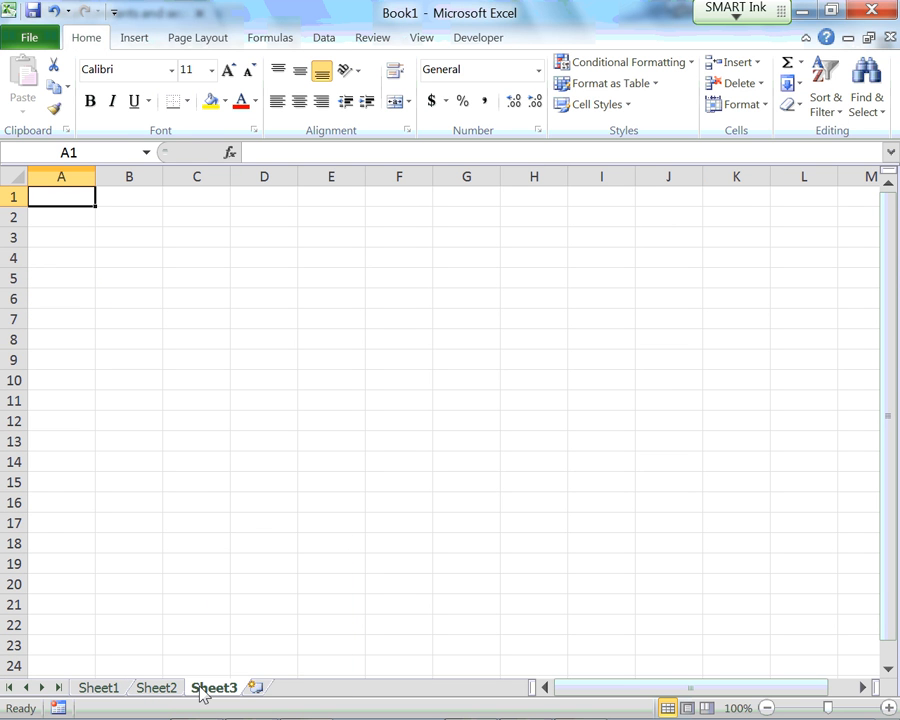
pyautogui.rightClick(206, 690)
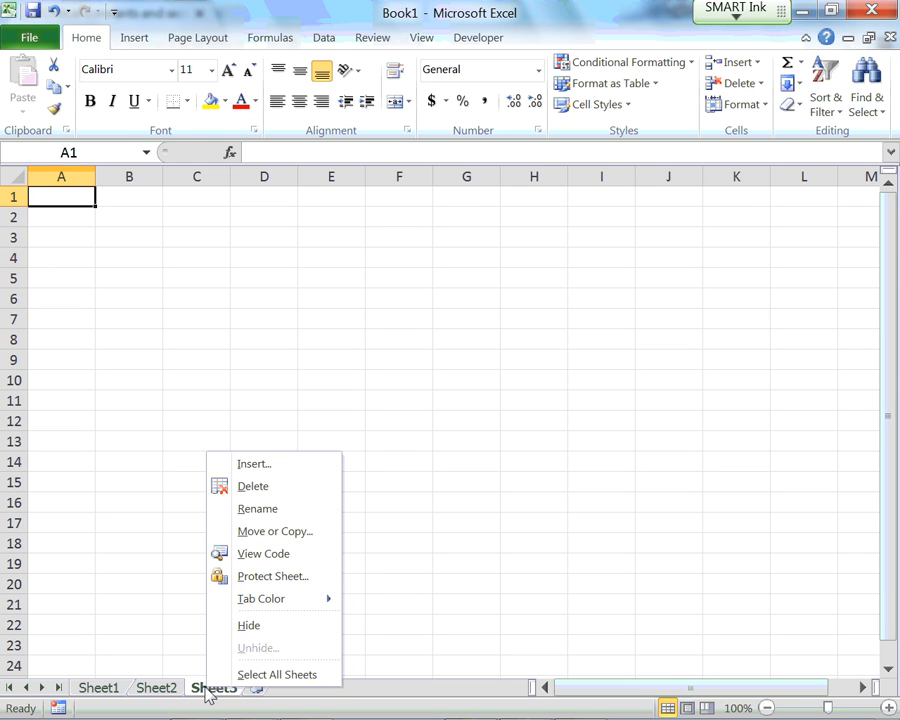
pyautogui.click(245, 488)
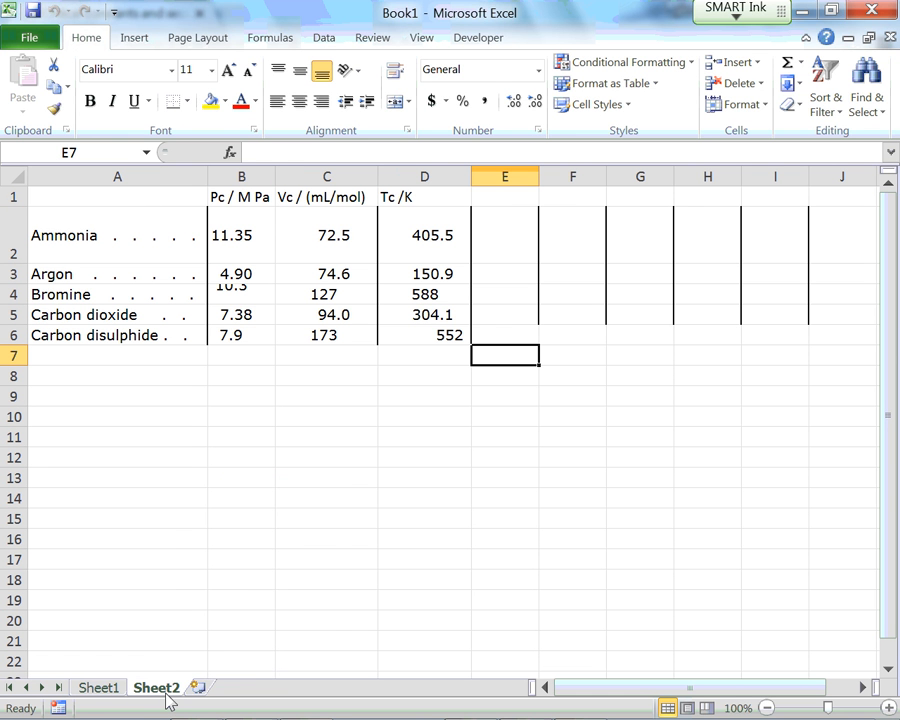
pyautogui.rightClick(169, 699)
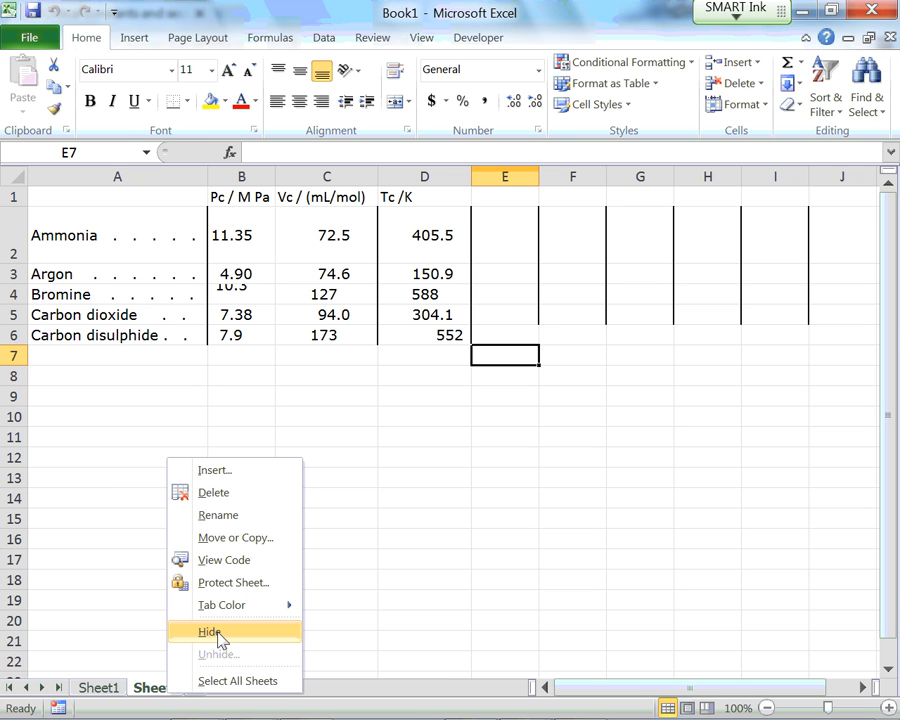
pyautogui.click(441, 441)
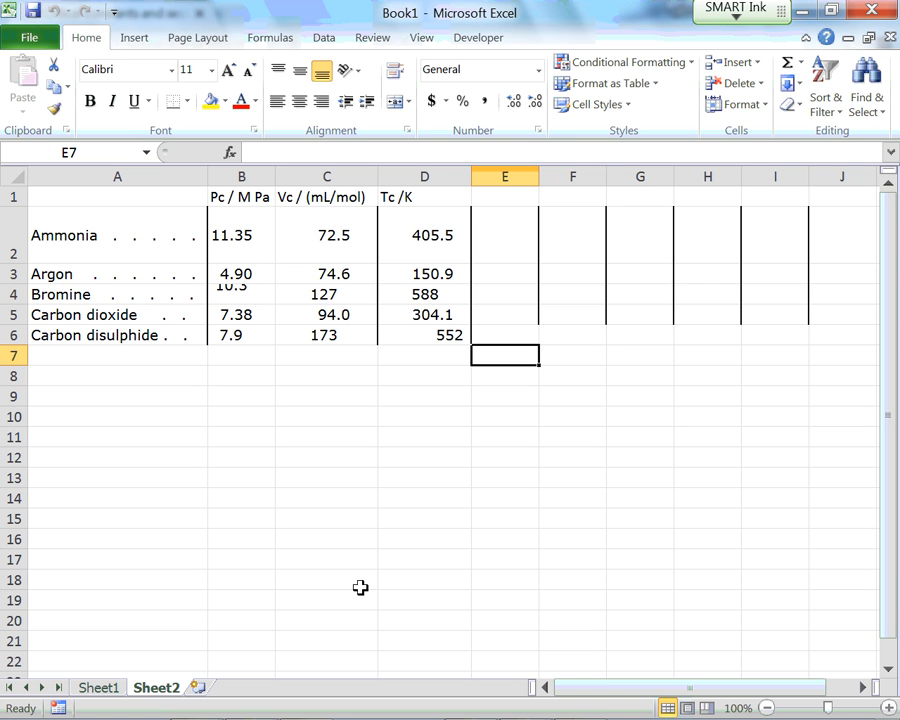
pyautogui.click(432, 40)
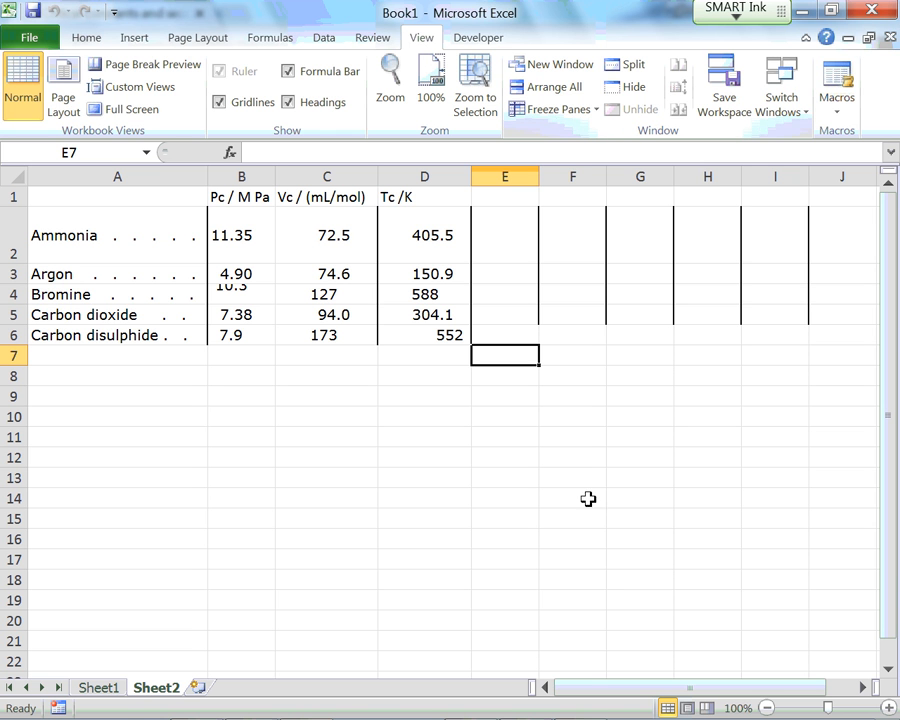
pyautogui.moveTo(640, 692)
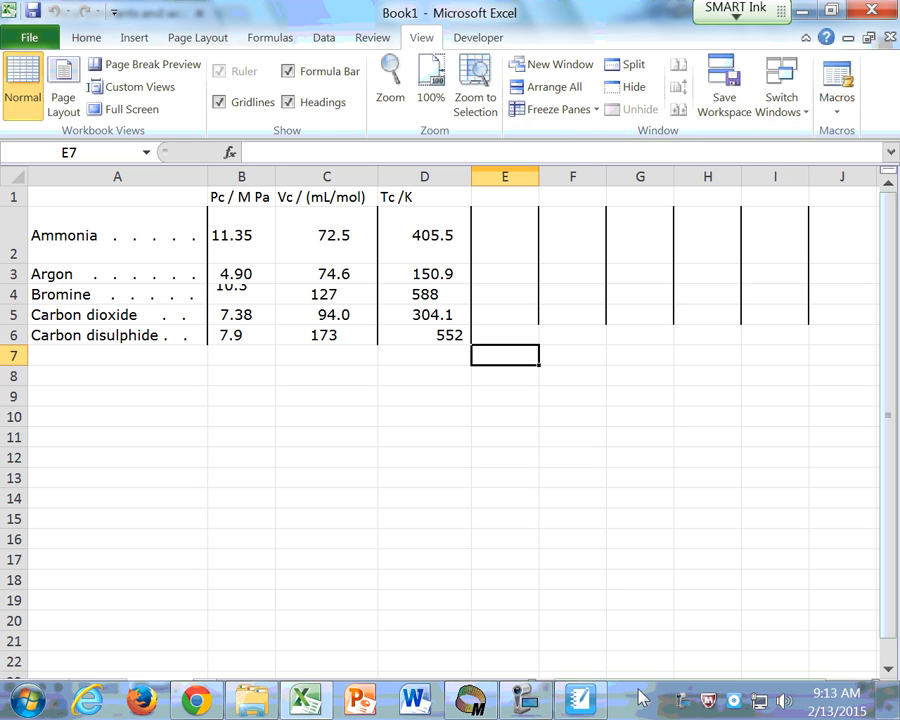
pyautogui.rightClick(706, 704)
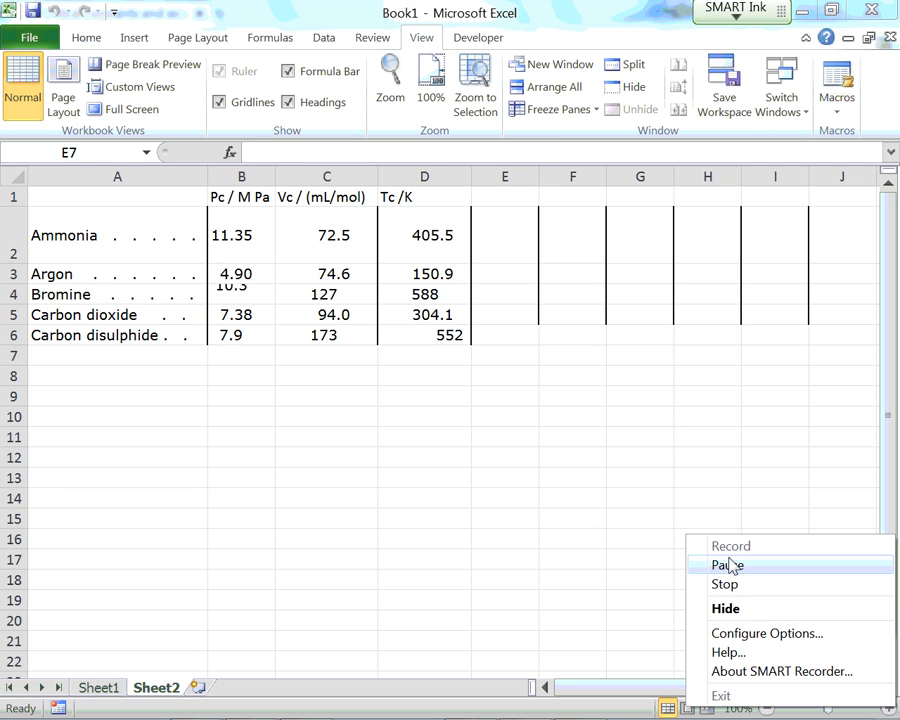
pyautogui.click(727, 568)
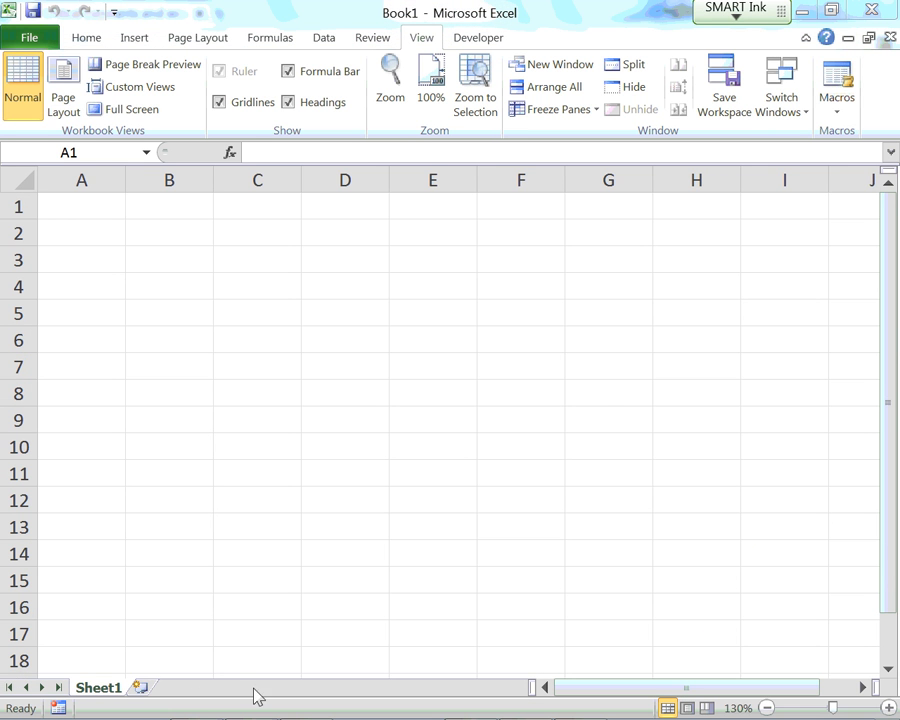
# Unhide the worksheet Sheet2 that holds the critical constants table.
pyautogui.click(124, 688)
pyautogui.rightClick(110, 690)
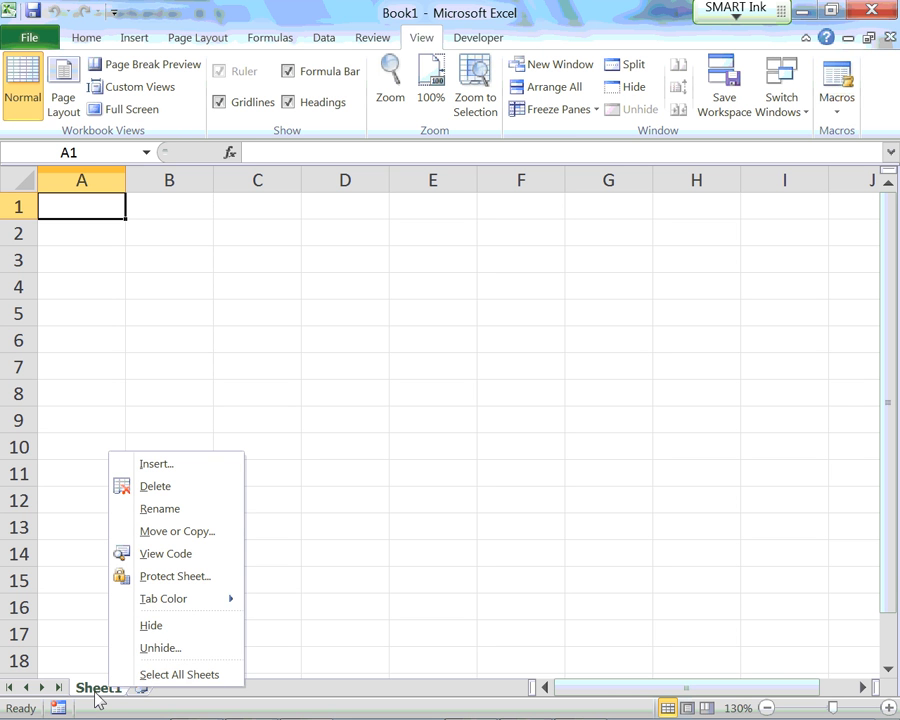
pyautogui.click(170, 648)
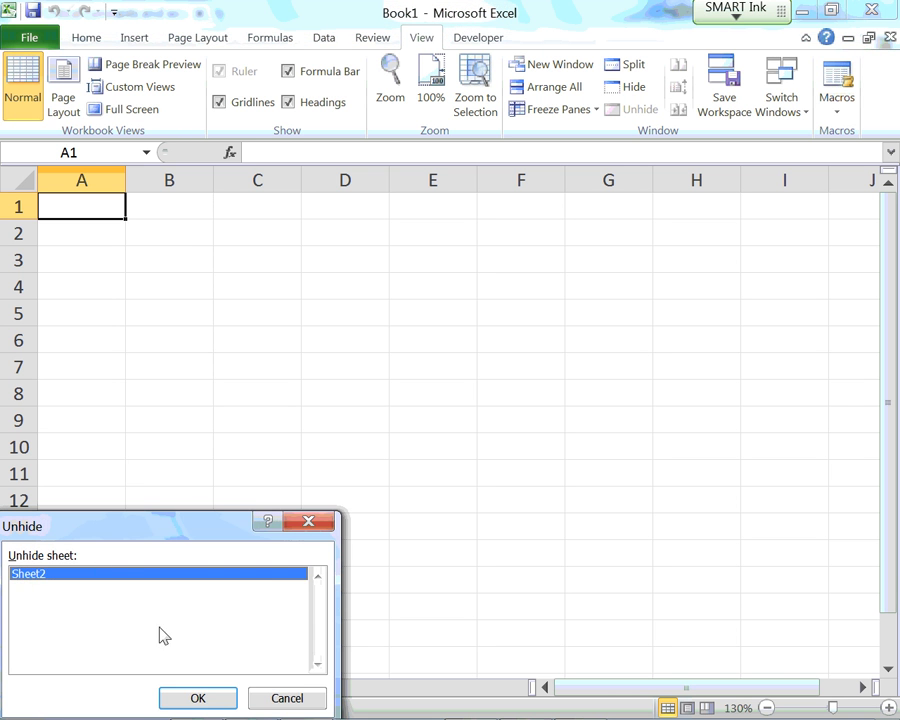
pyautogui.click(199, 699)
# Hide Sheet2 and bring it back with Unhide.
pyautogui.rightClick(161, 688)
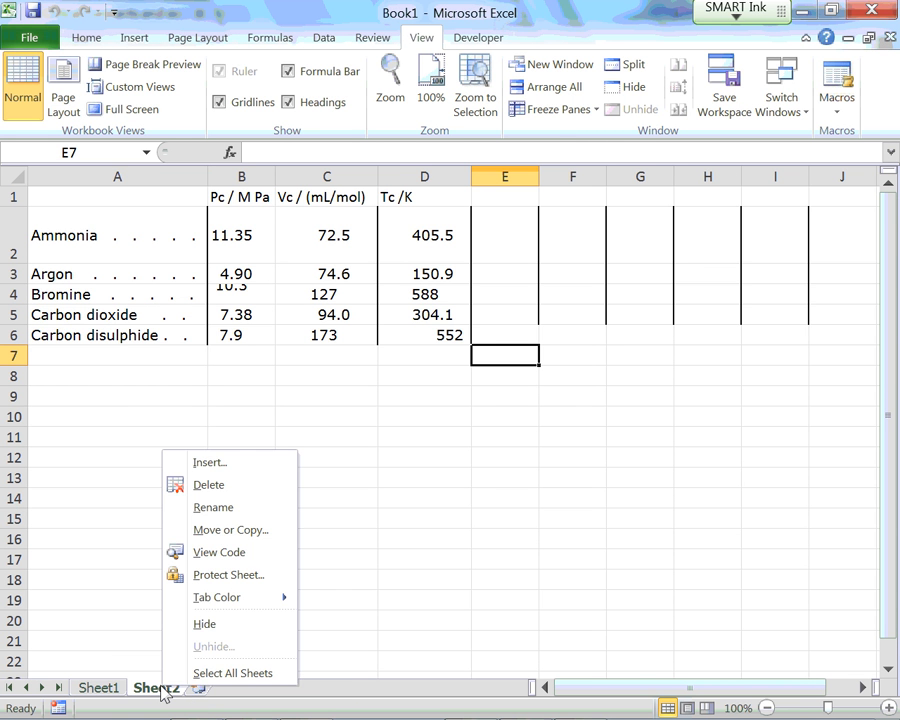
pyautogui.click(195, 625)
pyautogui.rightClick(126, 690)
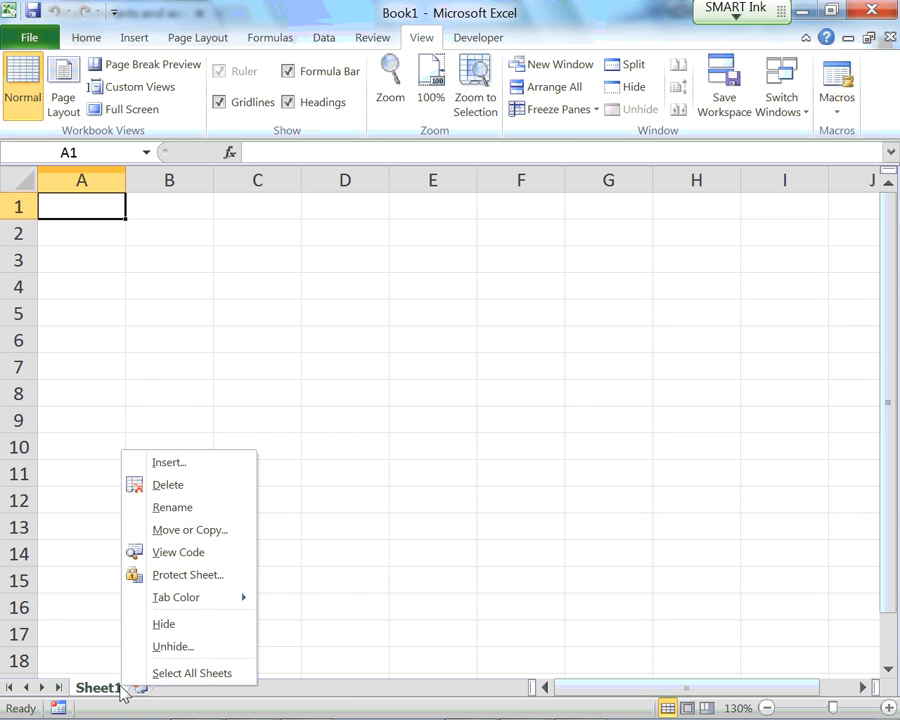
pyautogui.click(161, 650)
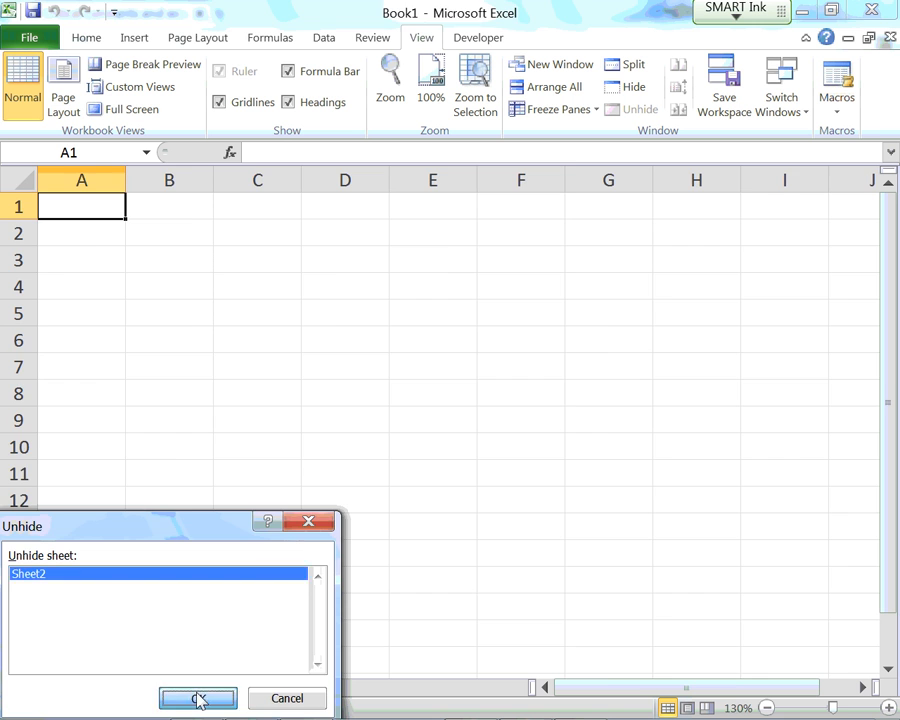
pyautogui.click(197, 696)
pyautogui.click(330, 585)
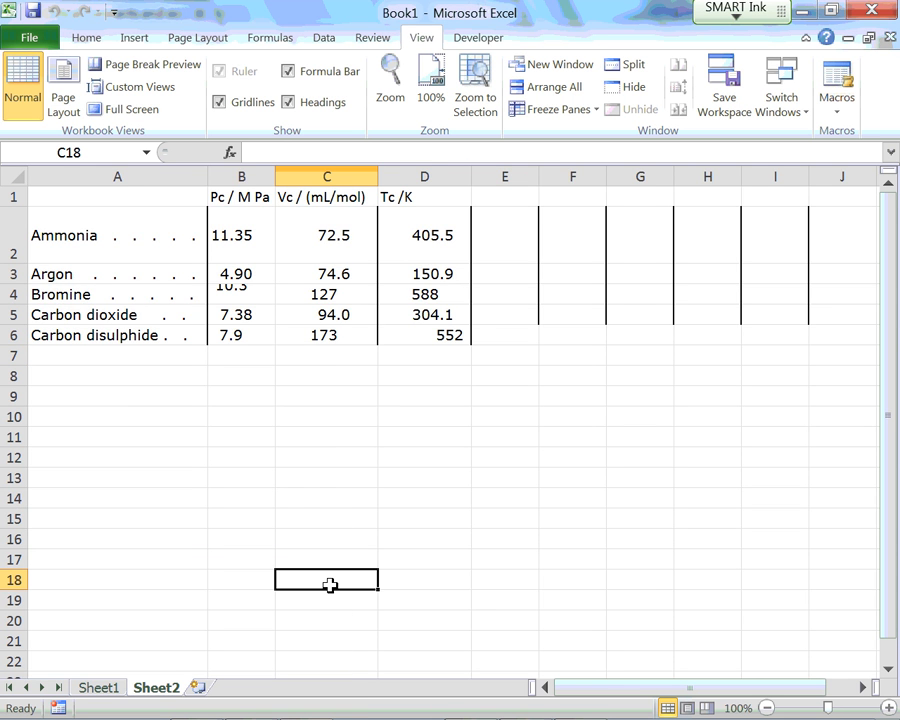
# On Sheet1, widen column A to about four times its width and enter "Select your substance" in A1.
pyautogui.click(100, 688)
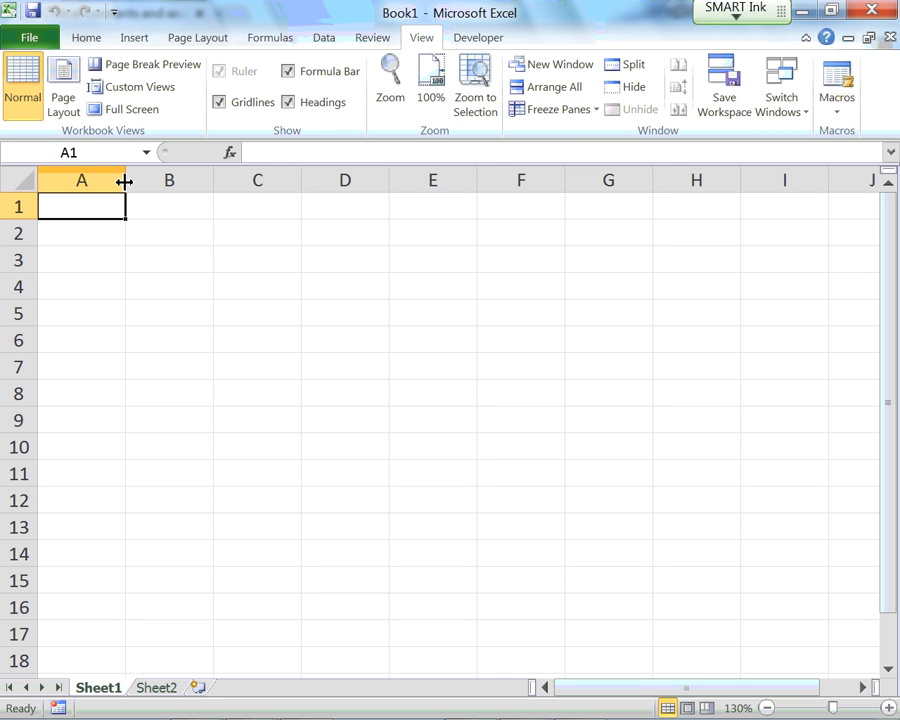
pyautogui.moveTo(125, 181); pyautogui.dragTo(389, 207)
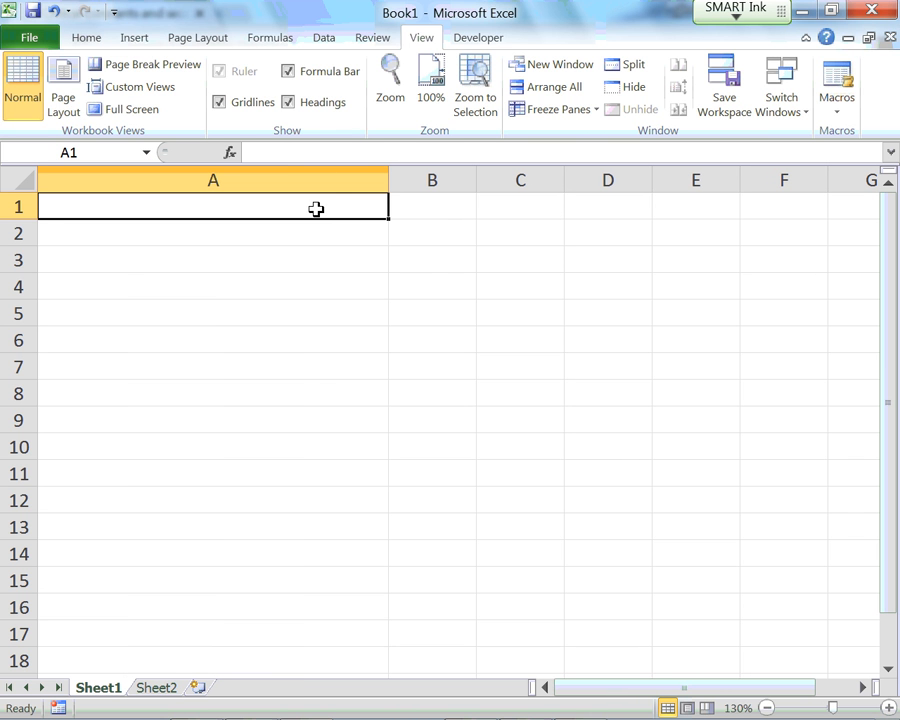
pyautogui.write('Select')
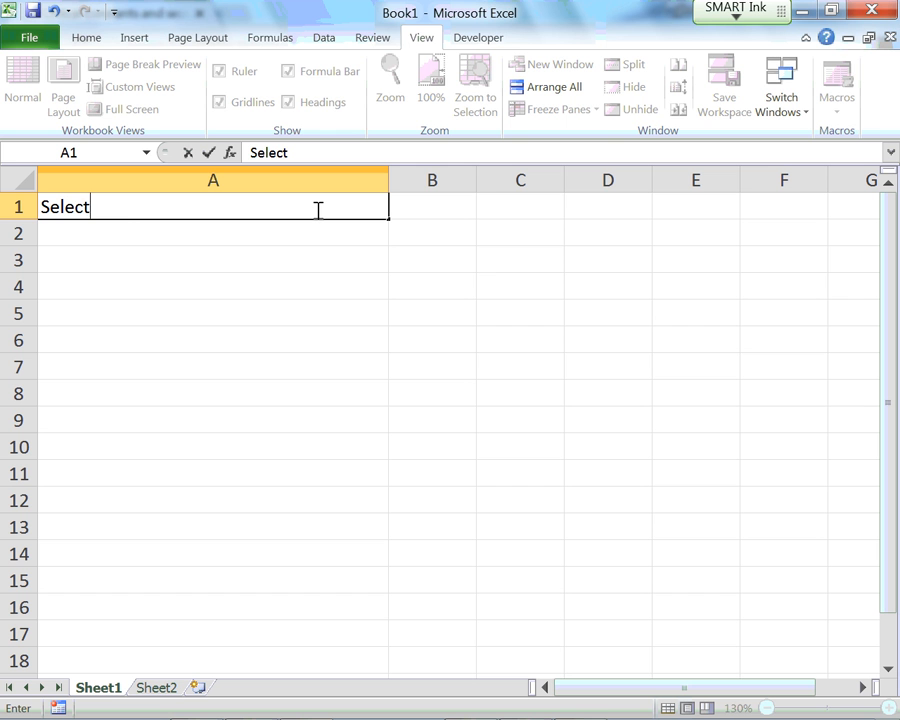
pyautogui.write(' your substance')
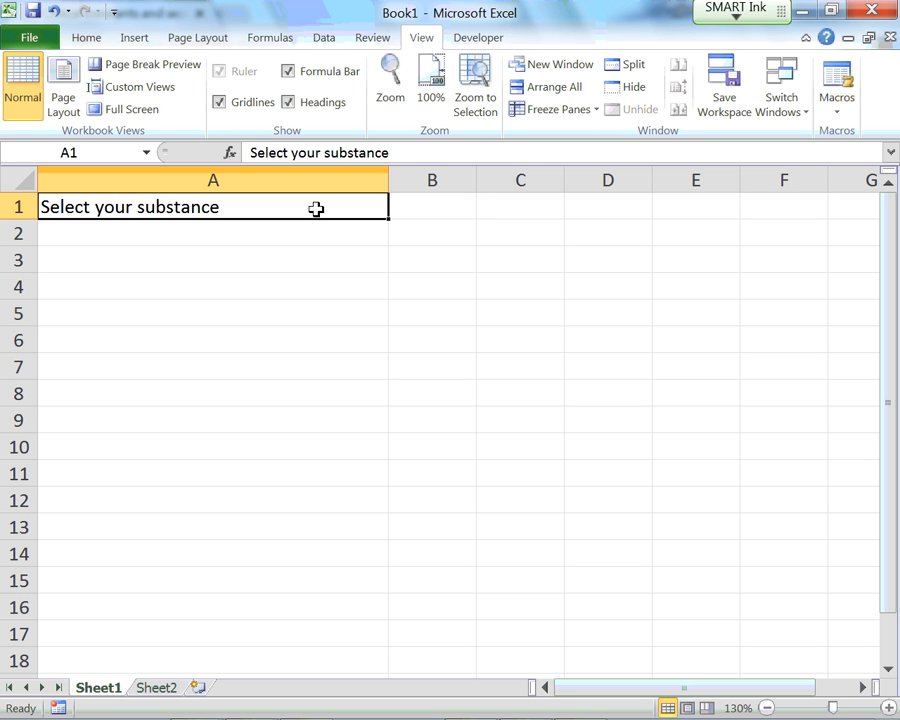
# Right-align the "Select your substance" label in A1.
pyautogui.click(416, 206)
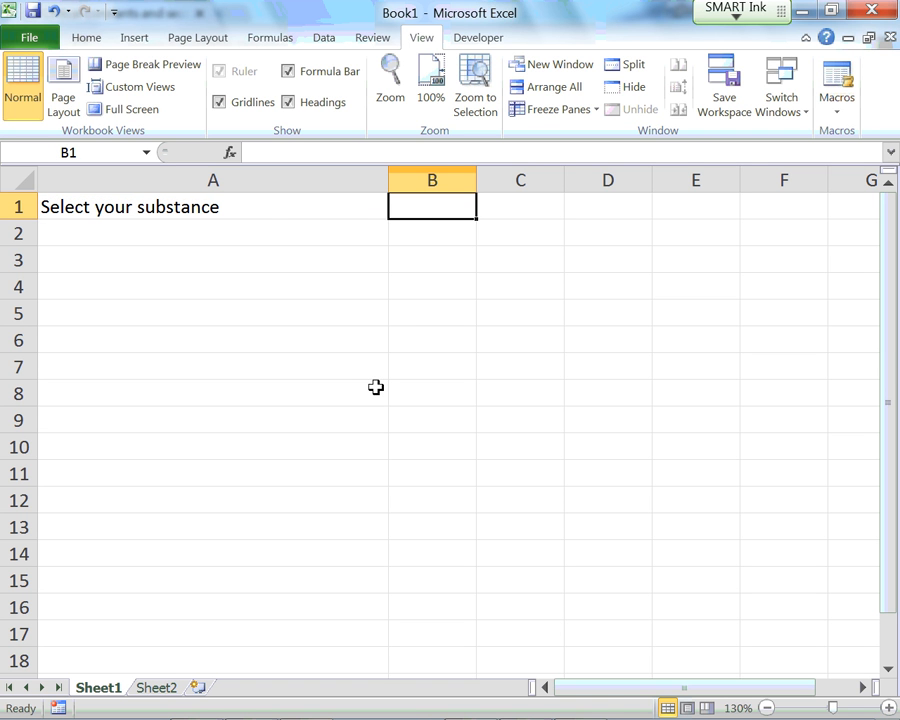
pyautogui.click(259, 210)
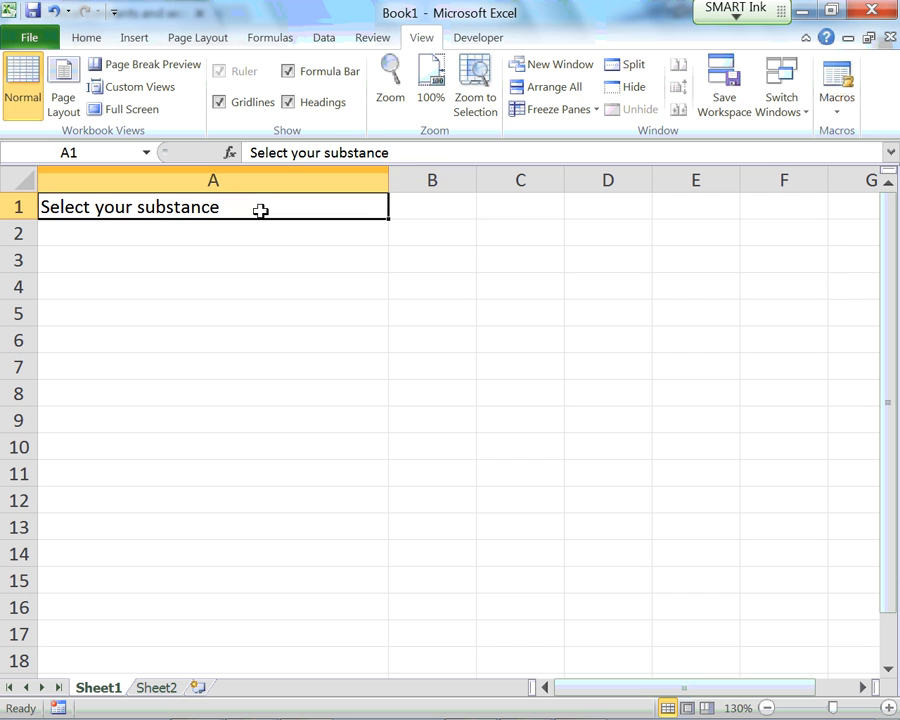
pyautogui.click(82, 37)
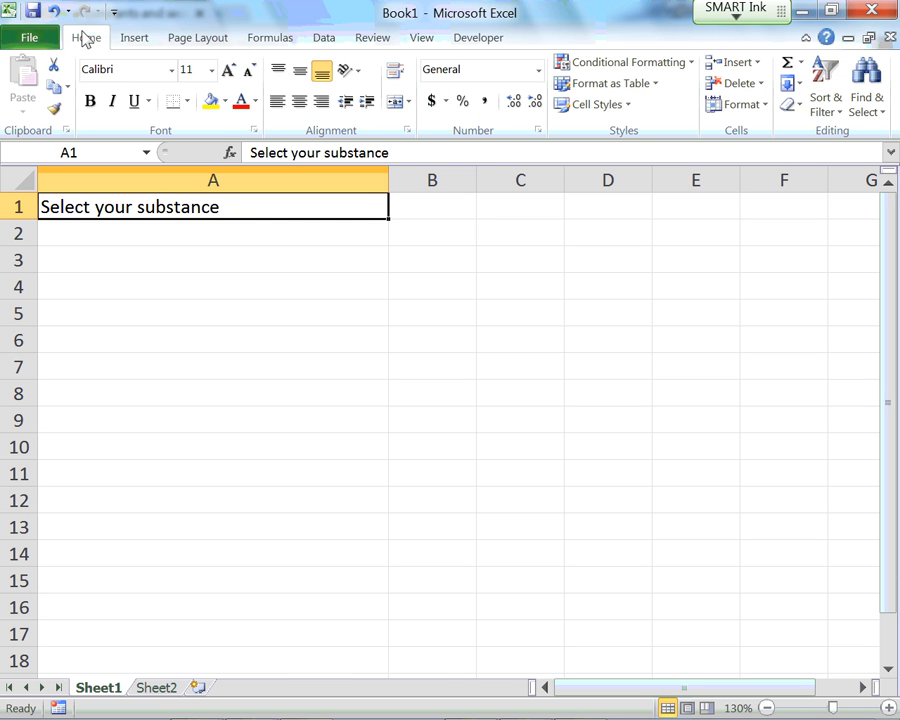
pyautogui.click(321, 104)
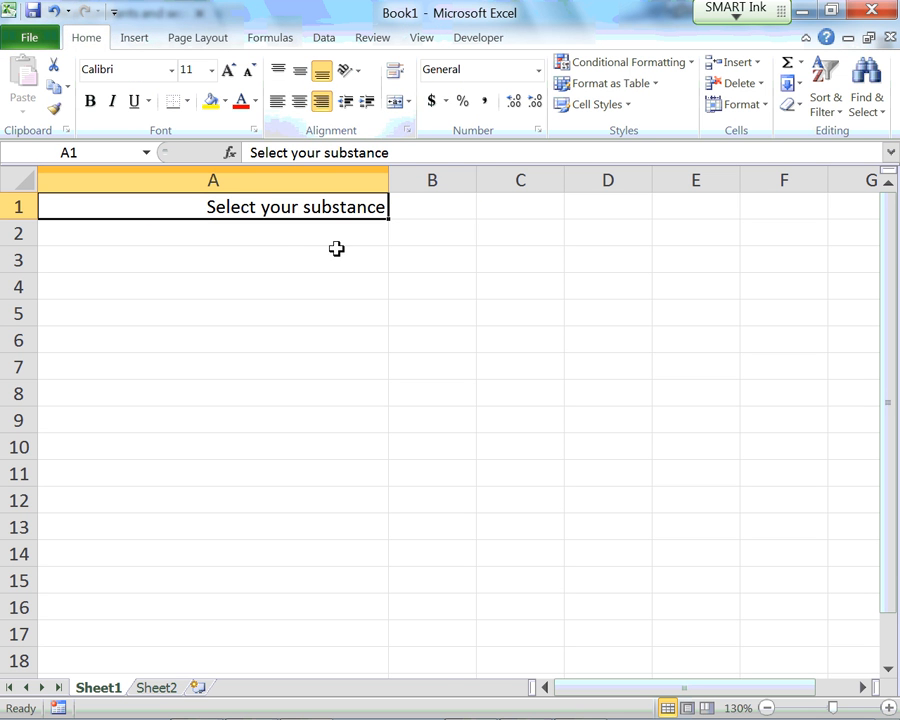
# Append ">>>" to the "Select your substance" label in A1.
pyautogui.click(418, 210)
pyautogui.click(367, 210)
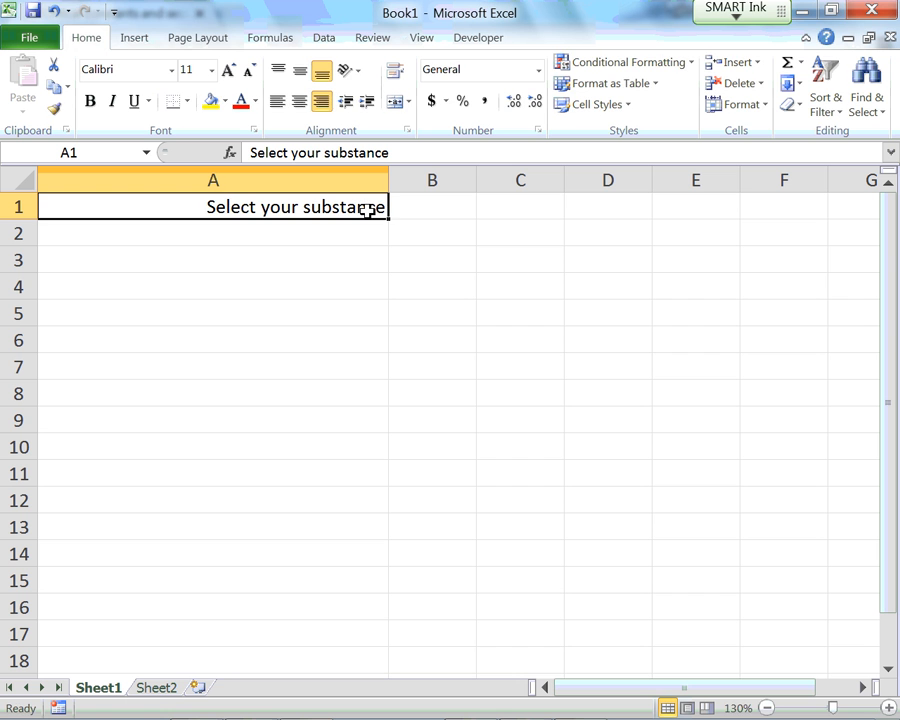
pyautogui.doubleClick(368, 210)
pyautogui.write('???')
pyautogui.press('BackSpace')
pyautogui.press('BackSpace')
pyautogui.press('BackSpace')
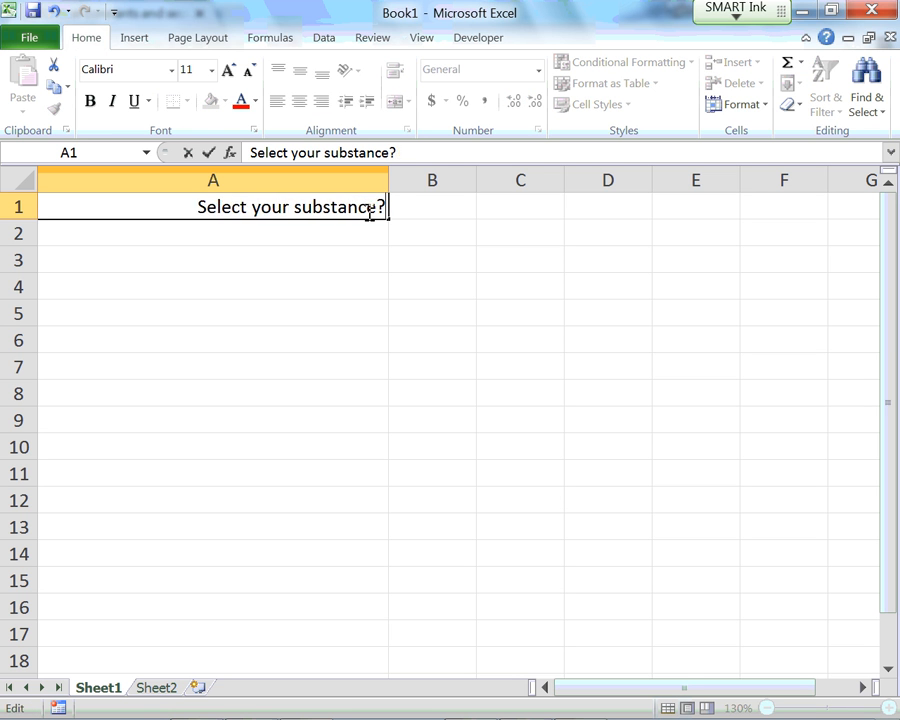
pyautogui.write('>>>')
pyautogui.press('Return')
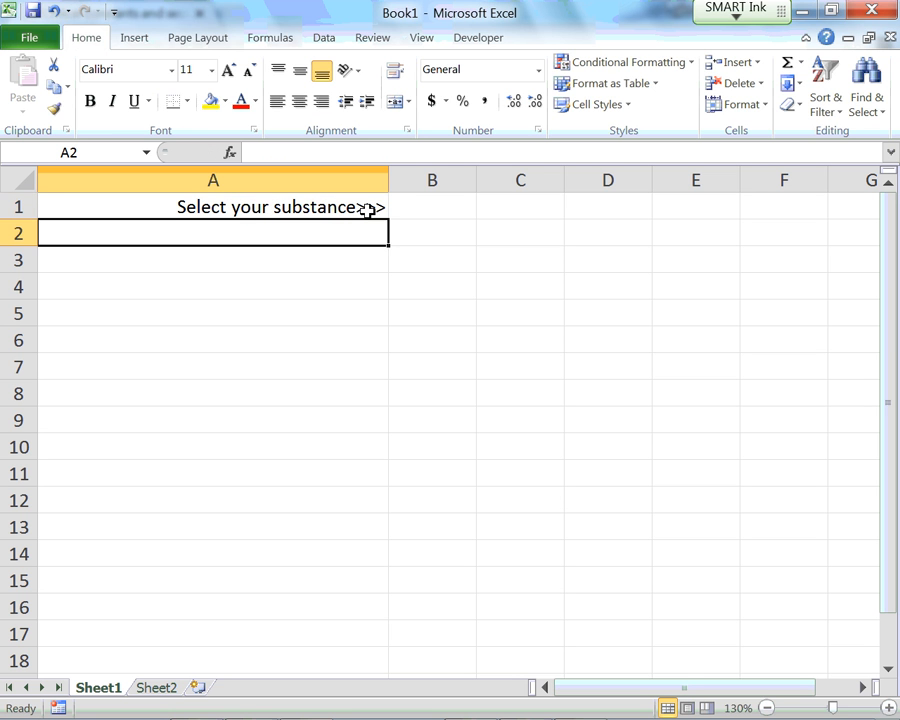
pyautogui.click(436, 208)
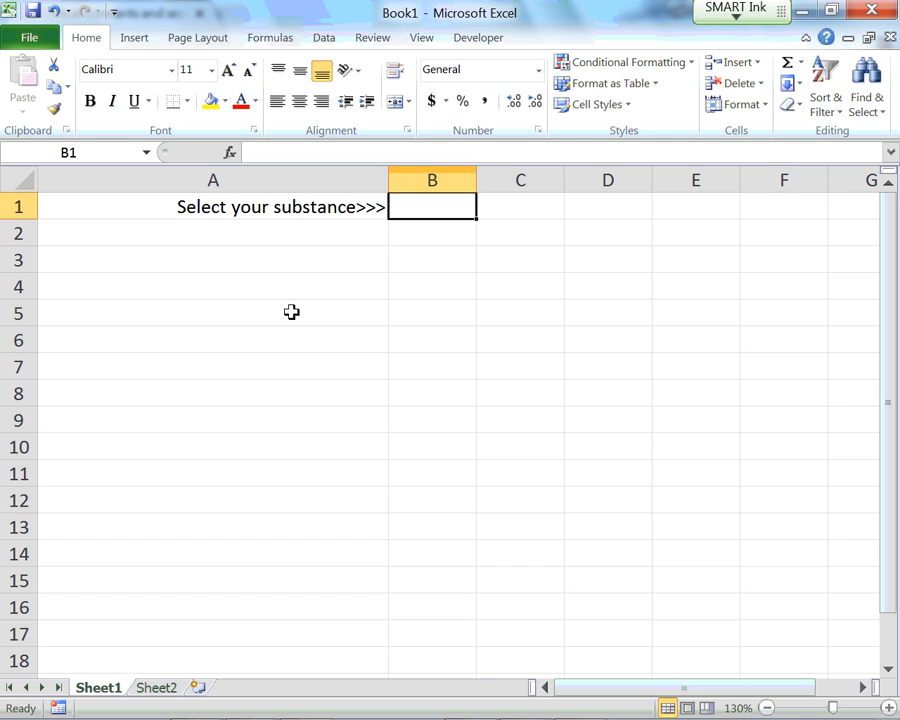
pyautogui.click(545, 320)
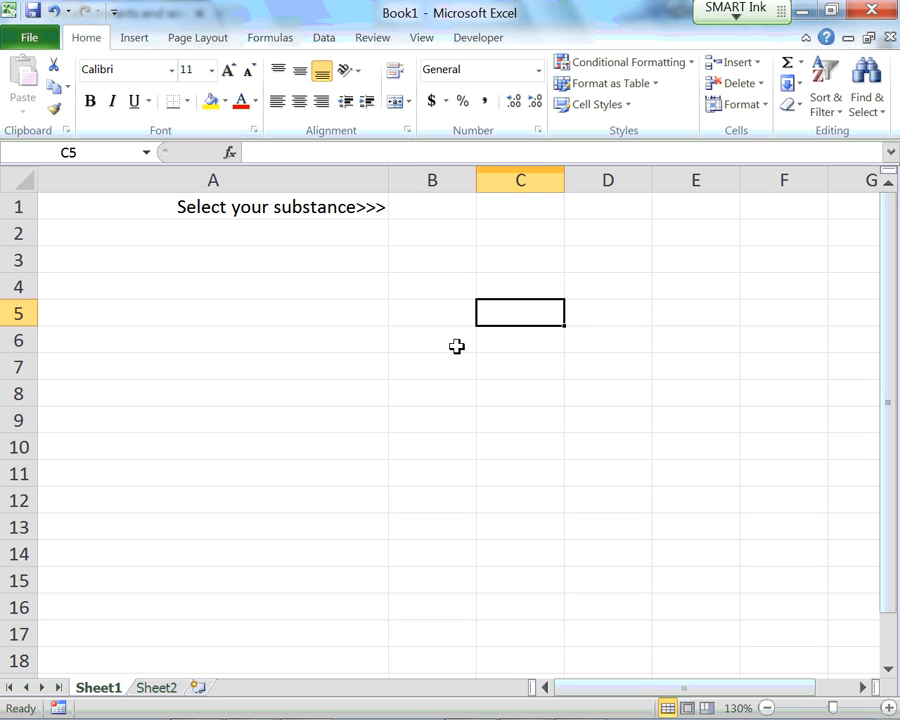
# Examine the ribbon customization options for the Developer entry among the main tabs, and close them without changes.
pyautogui.click(478, 40)
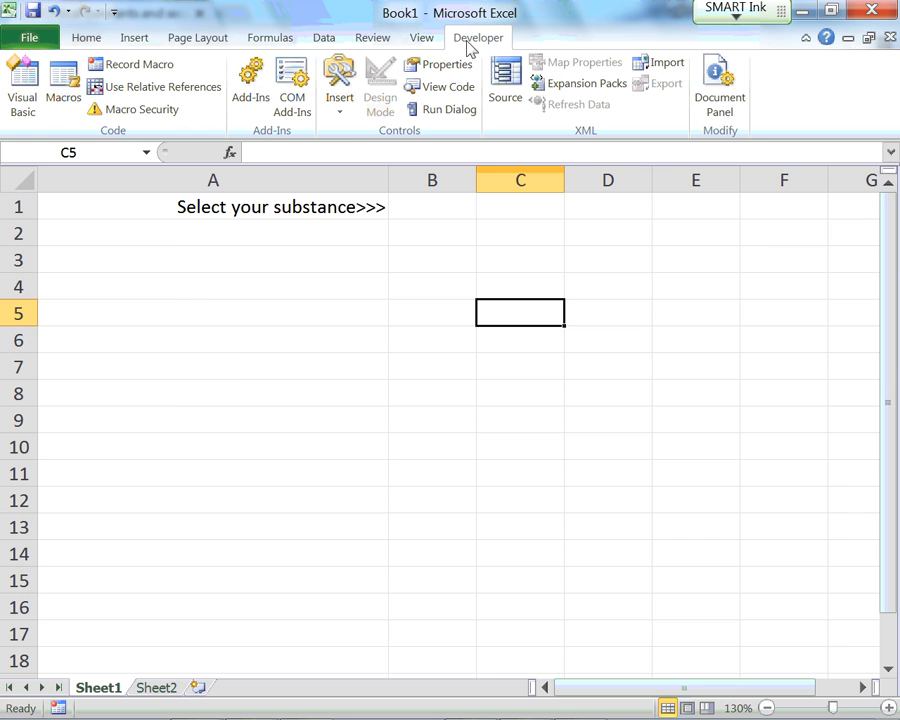
pyautogui.click(32, 39)
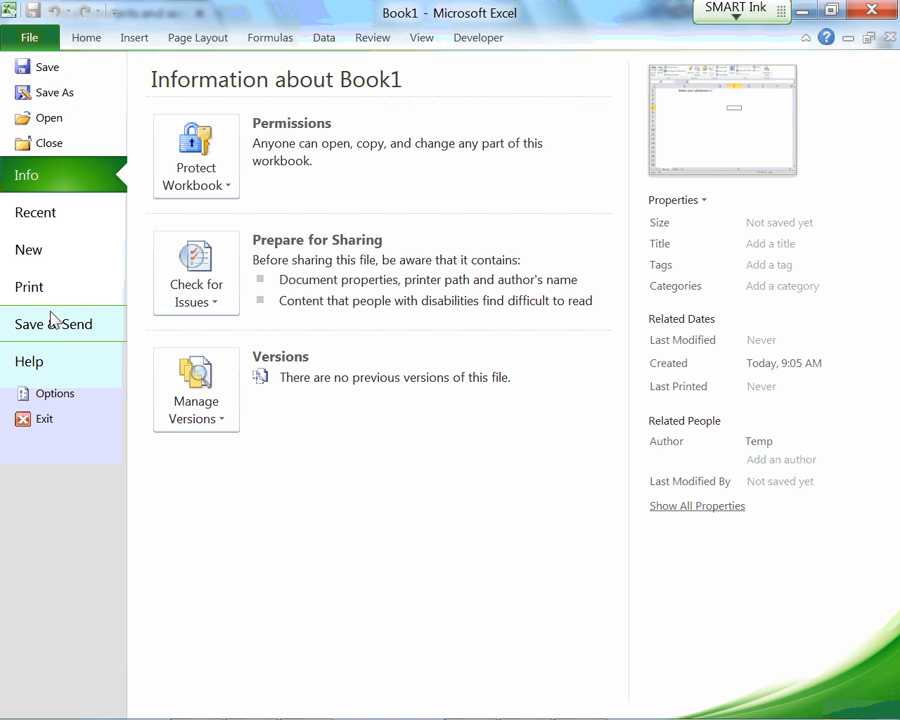
pyautogui.click(70, 393)
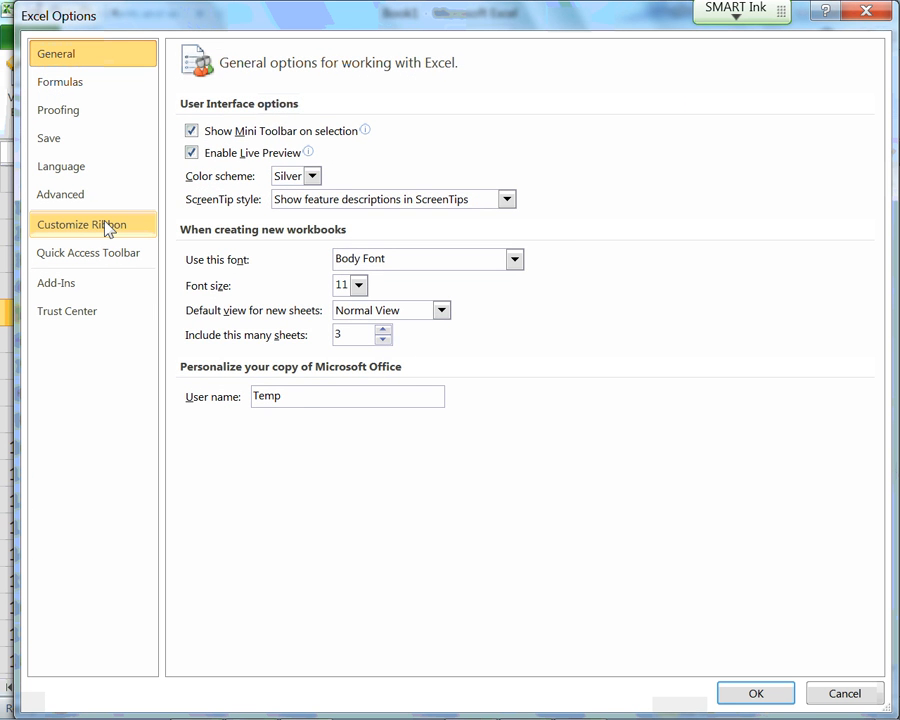
pyautogui.click(109, 228)
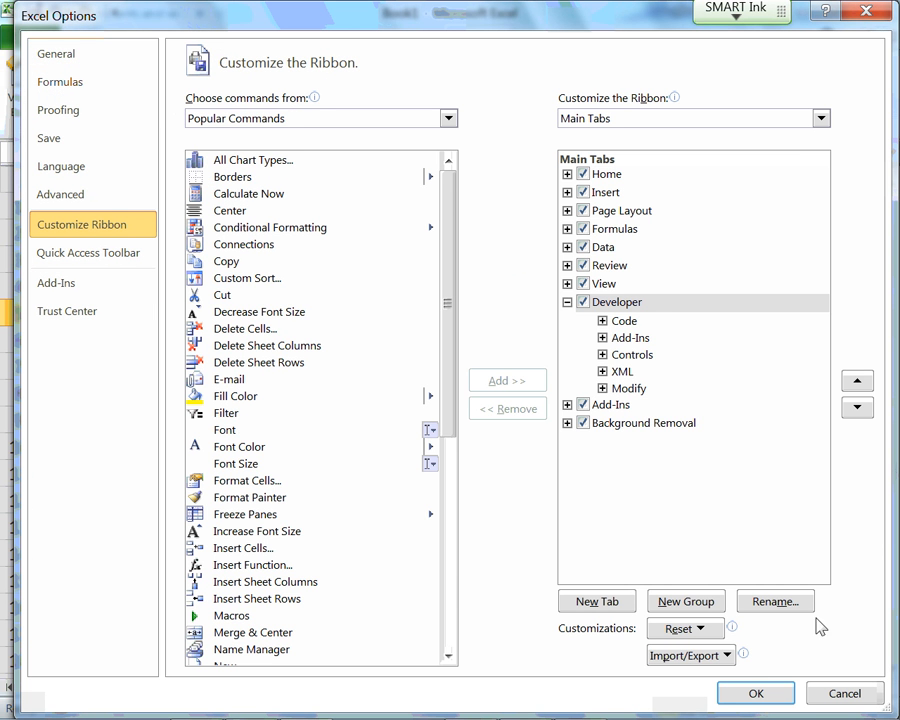
pyautogui.click(851, 689)
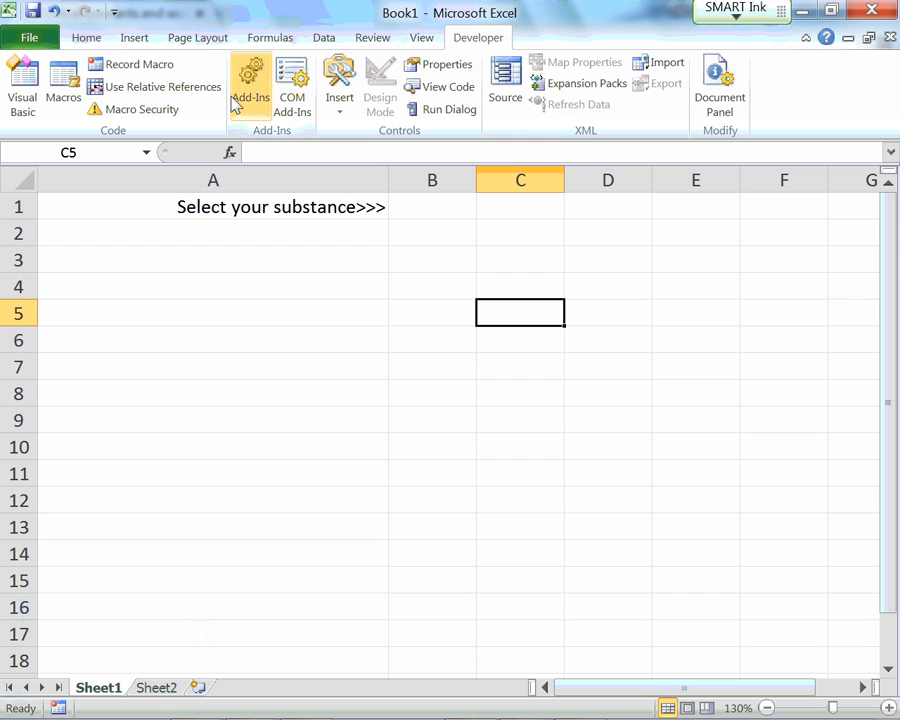
# Insert a combo box form control on Sheet1 and reshape it into a flat box around row 6, spanning the border of columns A and B.
pyautogui.click(341, 122)
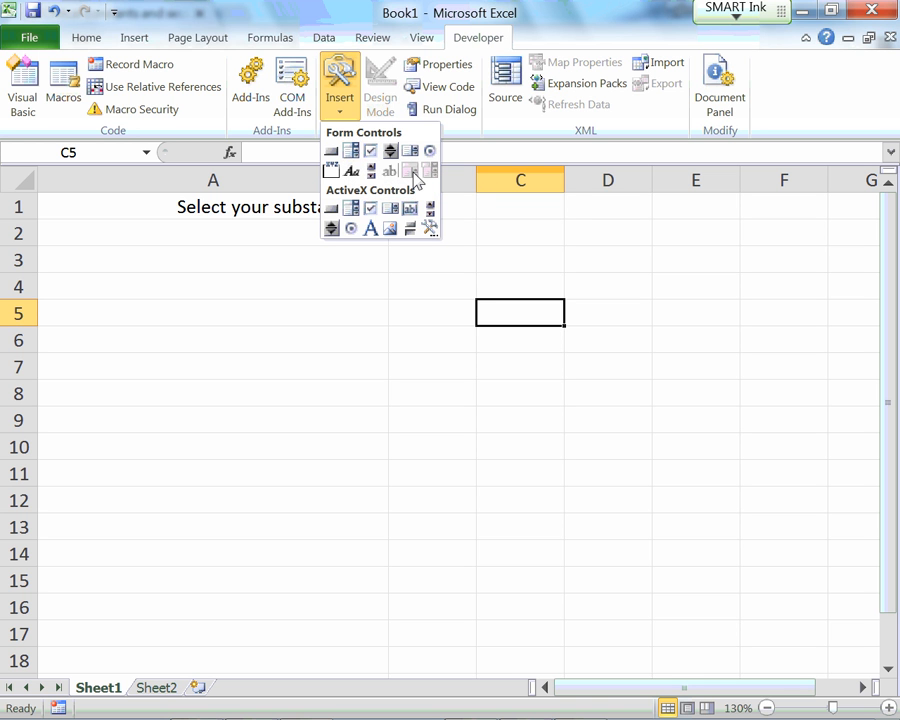
pyautogui.click(352, 151)
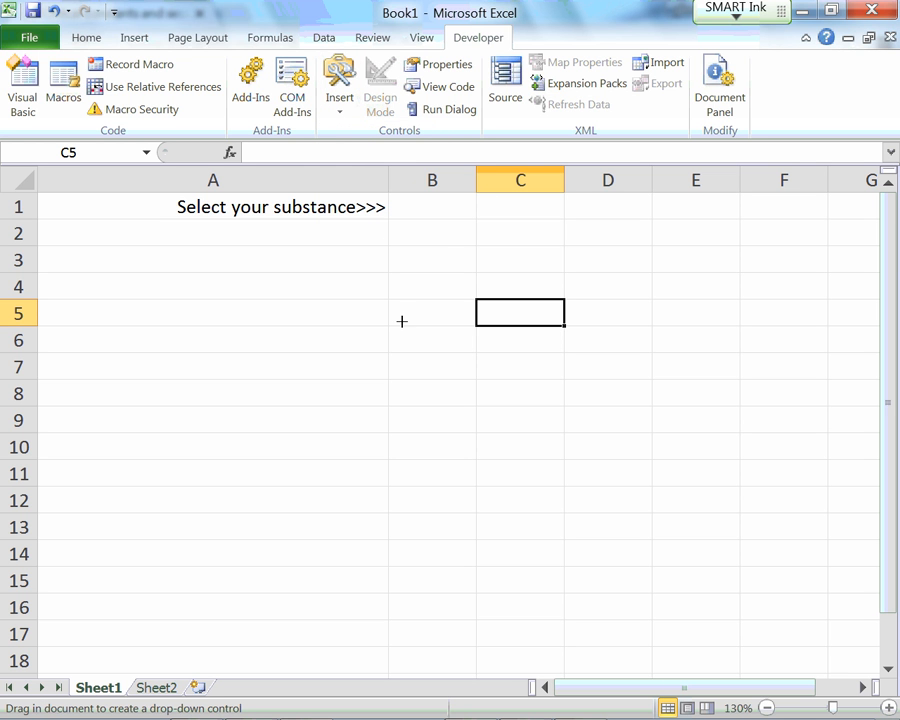
pyautogui.moveTo(401, 321); pyautogui.dragTo(532, 453)
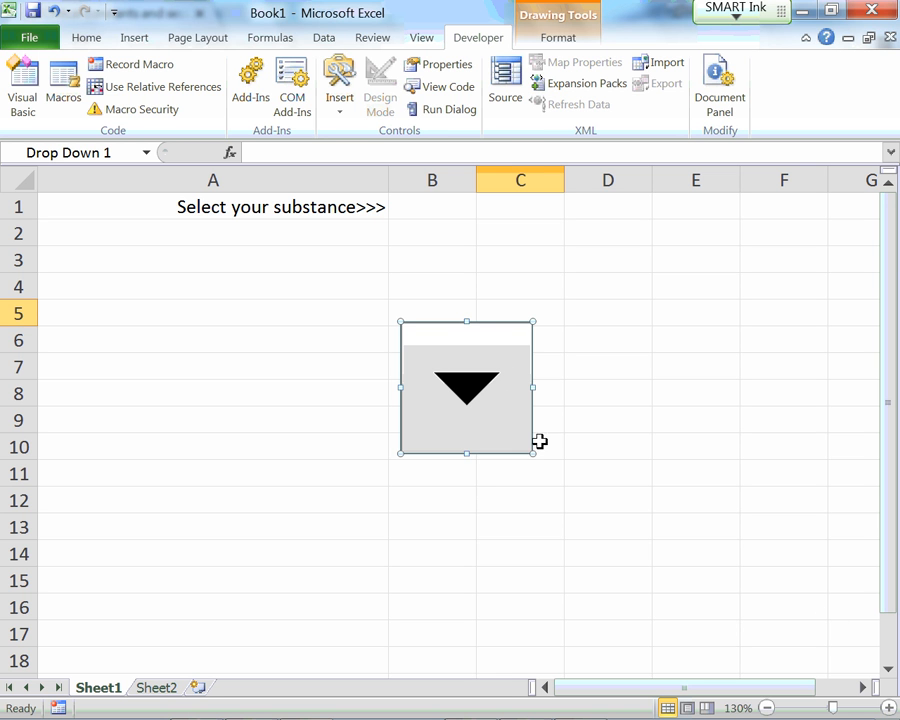
pyautogui.moveTo(532, 453); pyautogui.dragTo(246, 339)
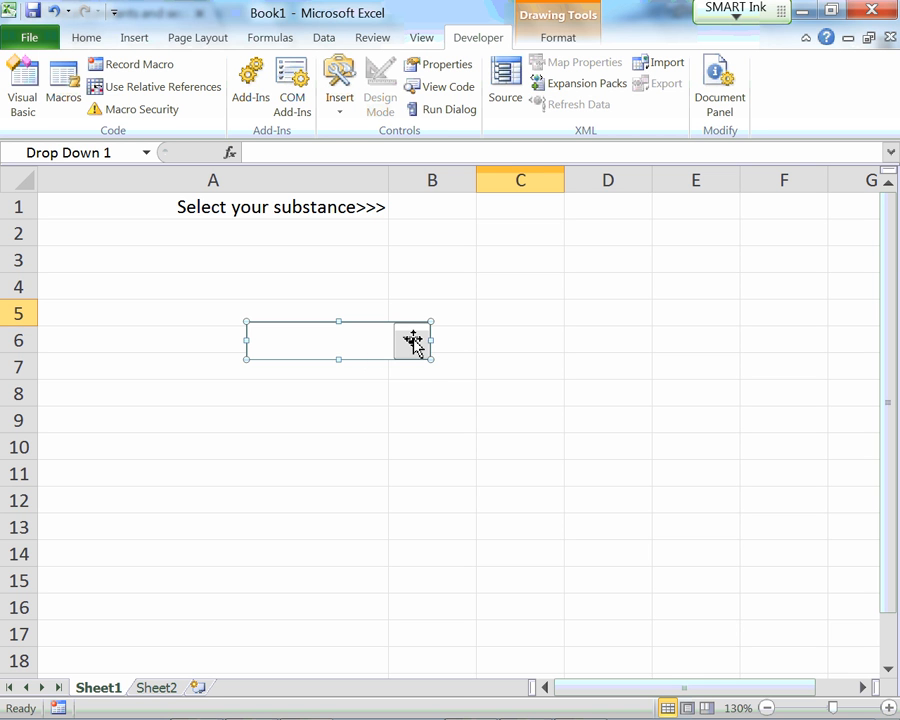
pyautogui.rightClick(348, 348)
pyautogui.click(510, 384)
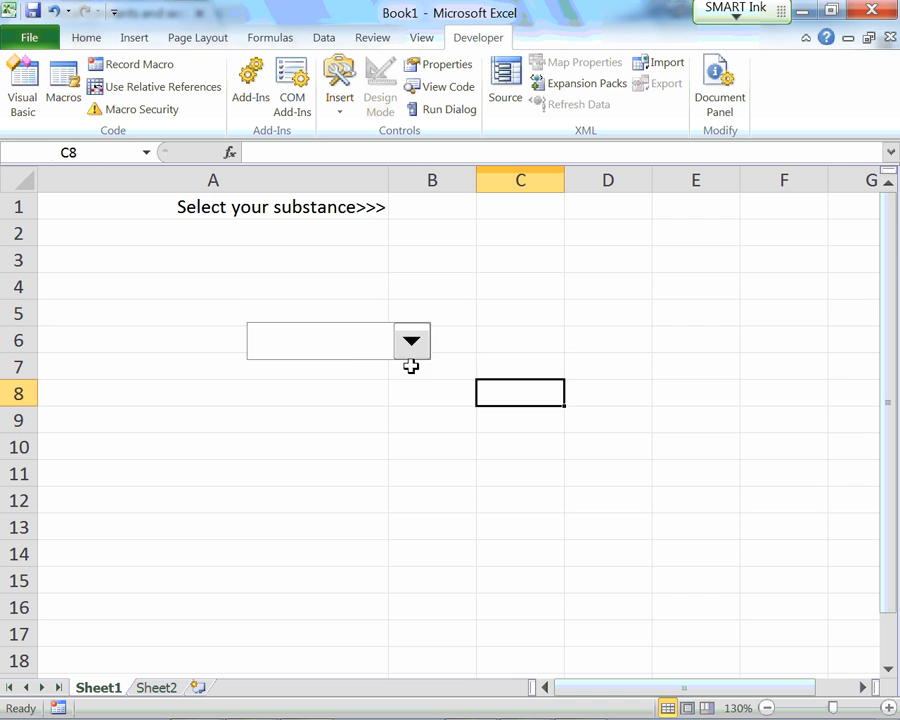
pyautogui.click(358, 343)
pyautogui.click(522, 350)
# Set the combo box's input range to the substance names on Sheet2, Sheet2!$A$2:$A$6.
pyautogui.keyDown('ctrl'); pyautogui.click(363, 345); pyautogui.keyUp('ctrl')
pyautogui.rightClick(363, 345)
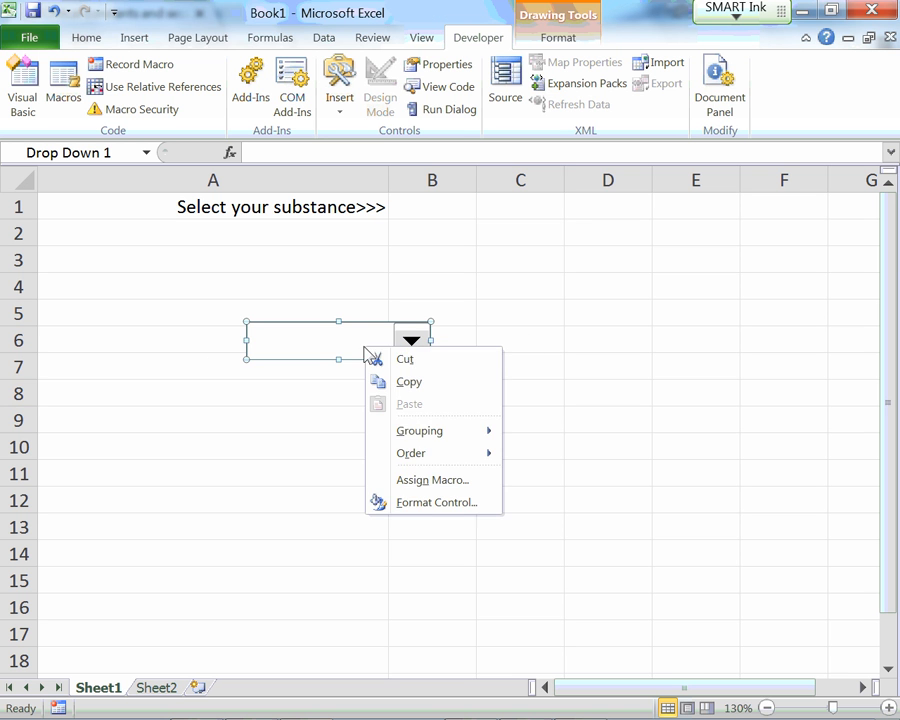
pyautogui.click(431, 504)
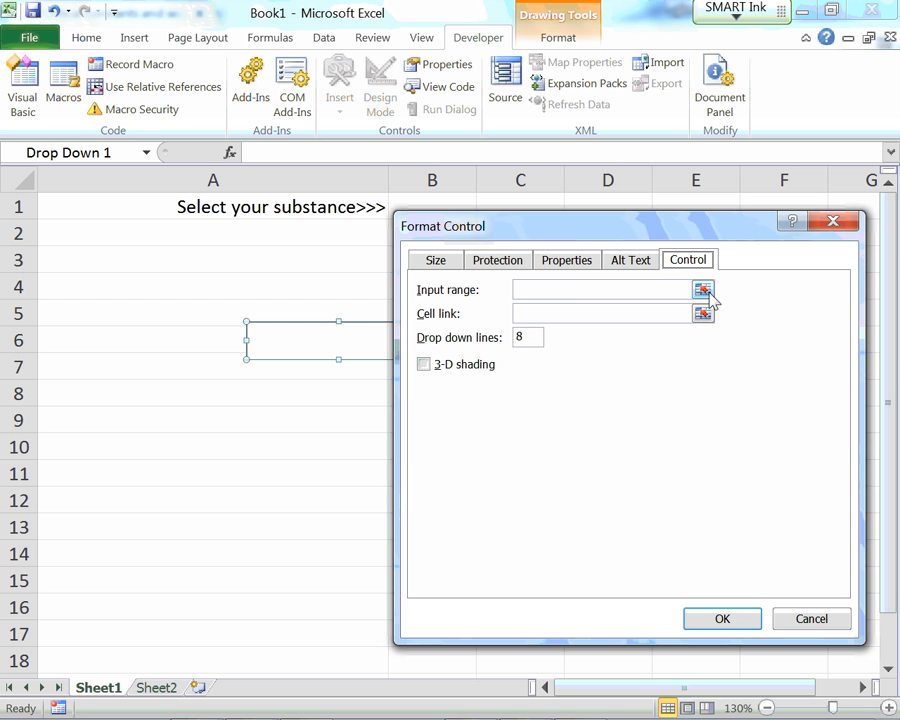
pyautogui.click(580, 290)
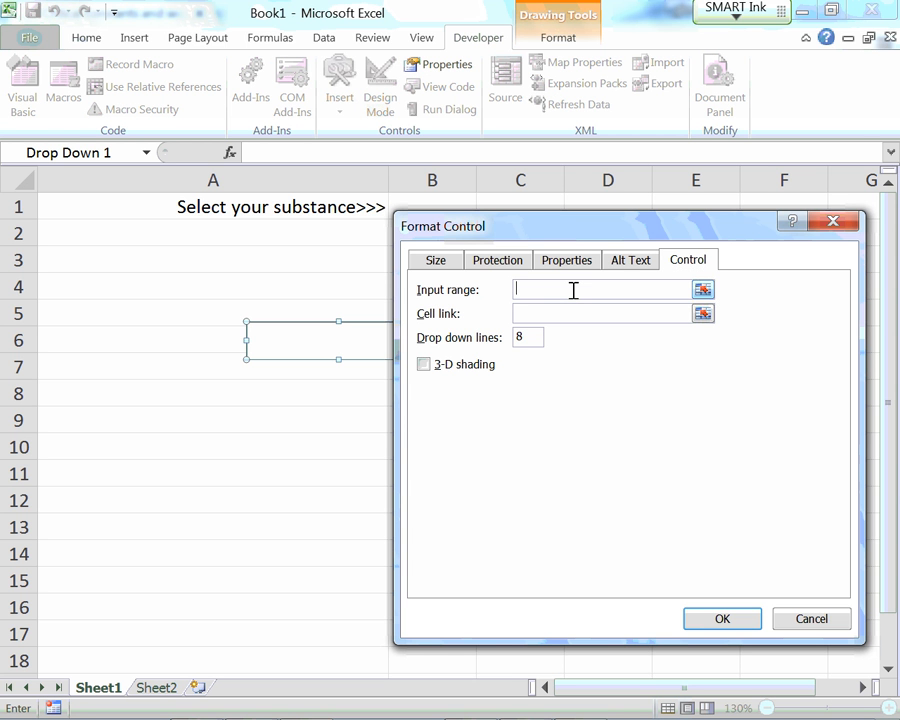
pyautogui.click(703, 290)
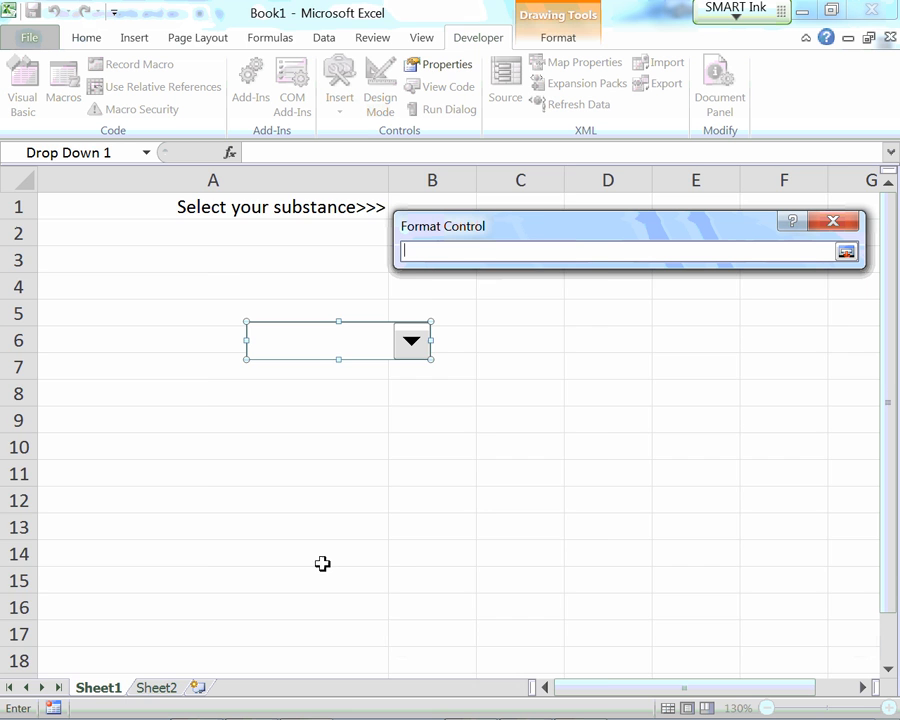
pyautogui.click(157, 688)
pyautogui.moveTo(126, 249); pyautogui.dragTo(128, 325)
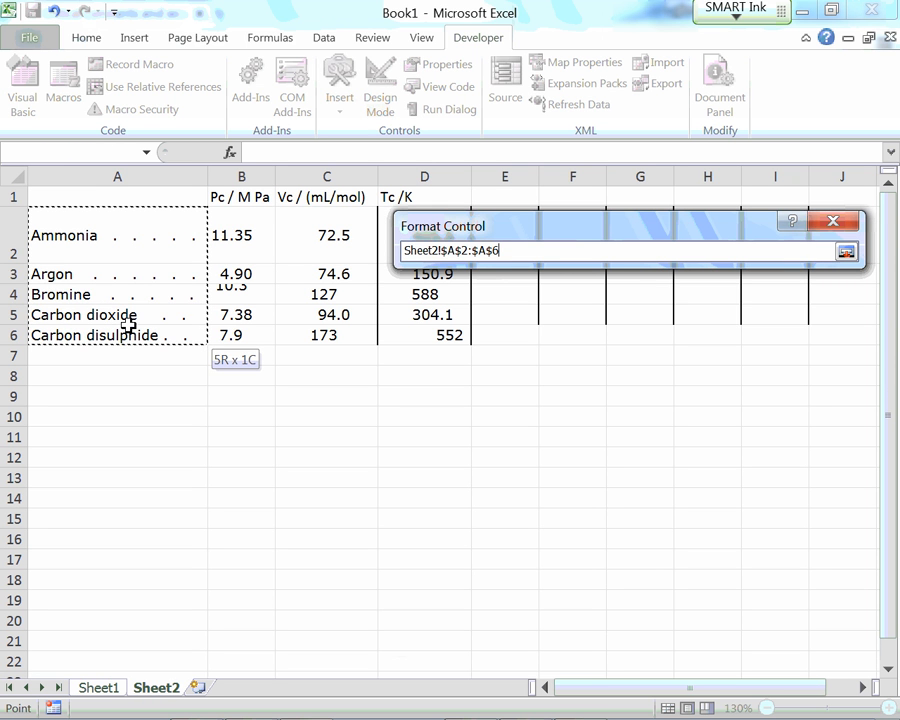
pyautogui.click(846, 252)
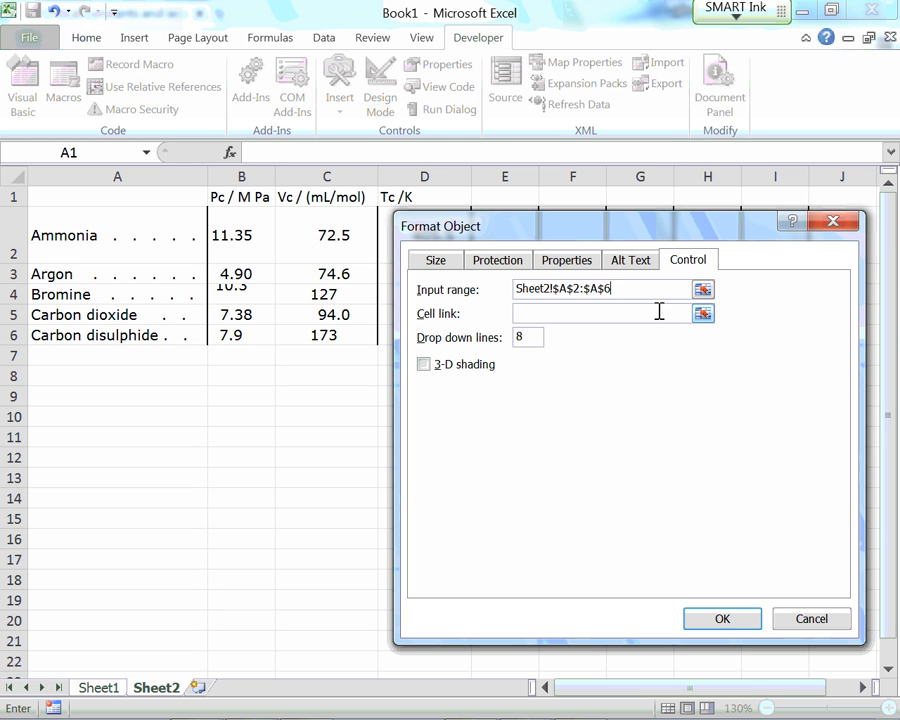
# Link the combo box to cell $B$1 on Sheet1 and apply the control settings.
pyautogui.click(536, 314)
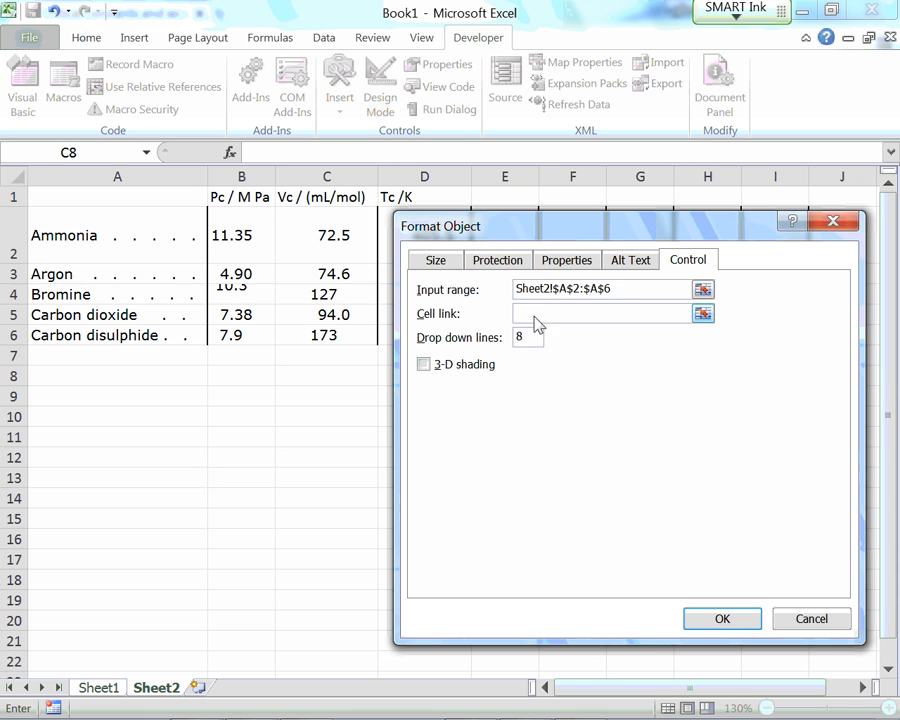
pyautogui.hotkey('ctrl', 'pageup')
pyautogui.click(703, 313)
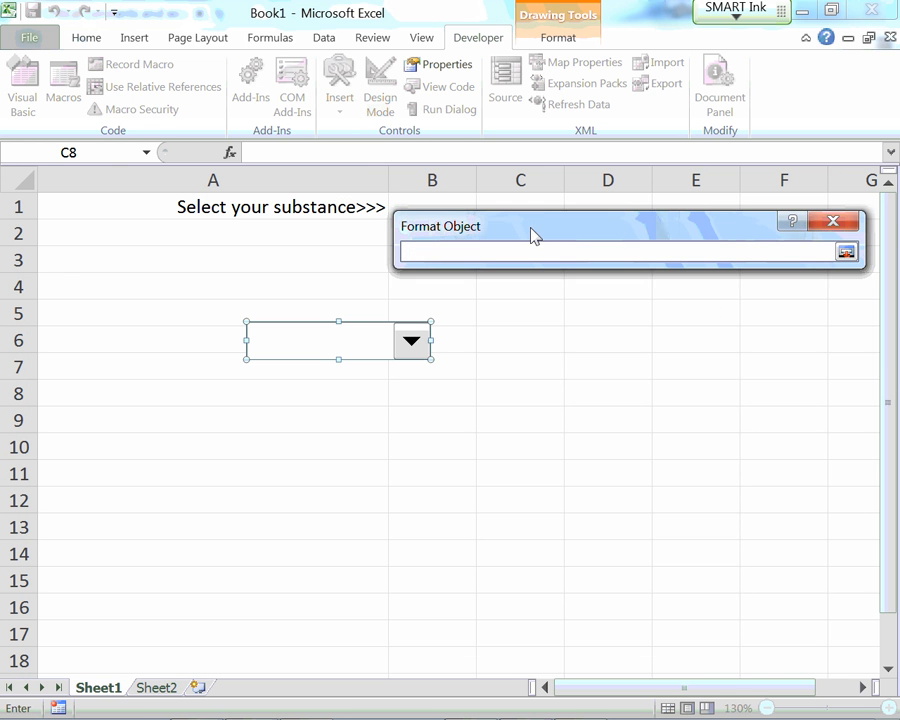
pyautogui.click(438, 207)
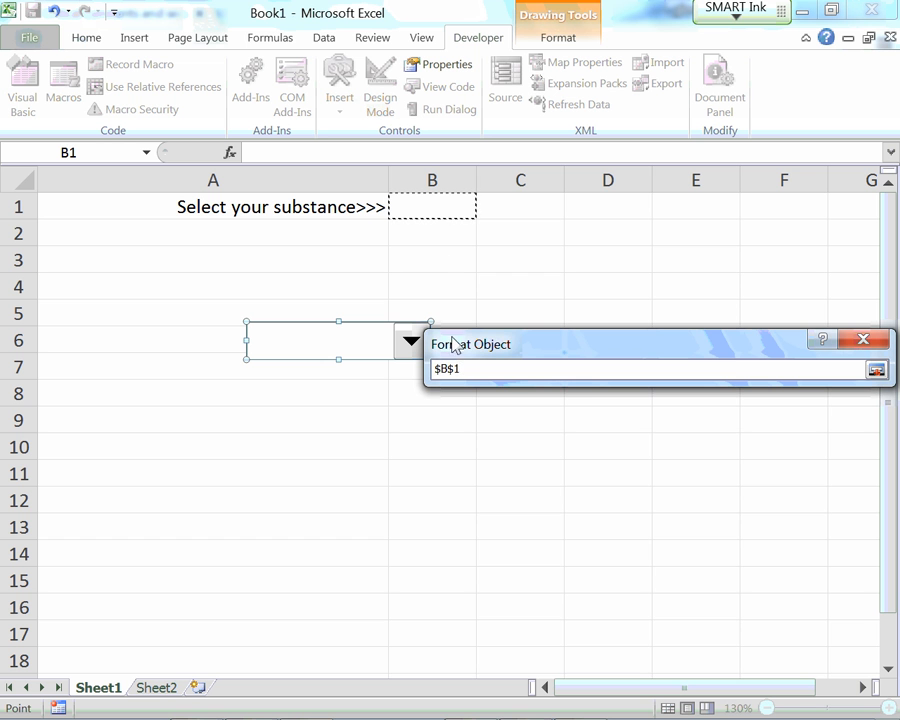
pyautogui.click(876, 370)
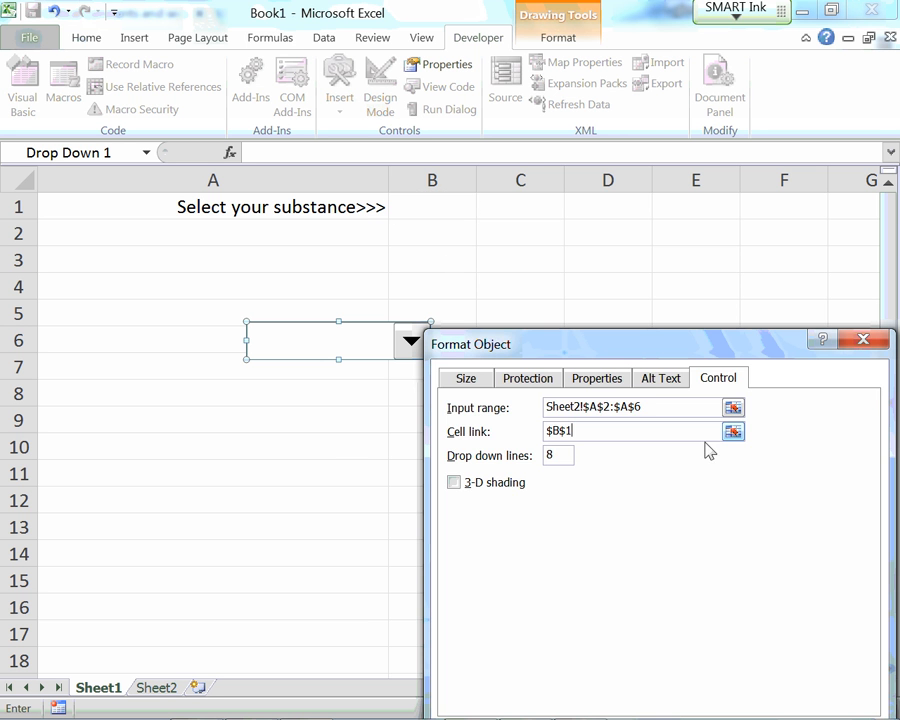
pyautogui.moveTo(622, 338); pyautogui.dragTo(592, 141)
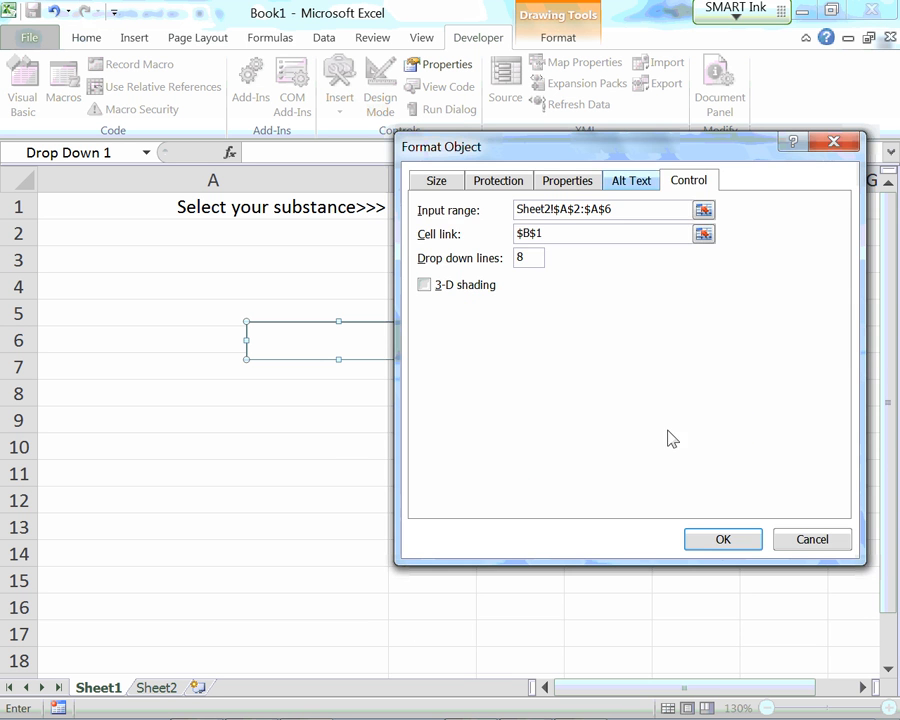
pyautogui.click(721, 543)
pyautogui.click(479, 499)
# Test the combo box by choosing Ammonia, Argon, Bromine, Carbon dioxide and Carbon disulphide in turn.
pyautogui.click(411, 350)
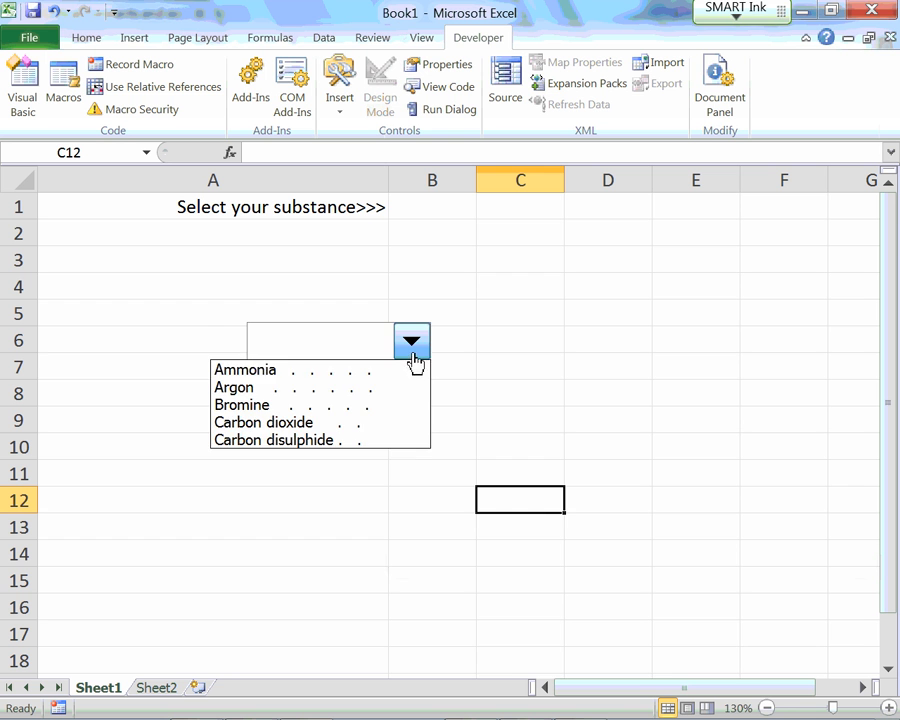
pyautogui.click(421, 350)
pyautogui.click(422, 350)
pyautogui.click(306, 370)
pyautogui.click(411, 350)
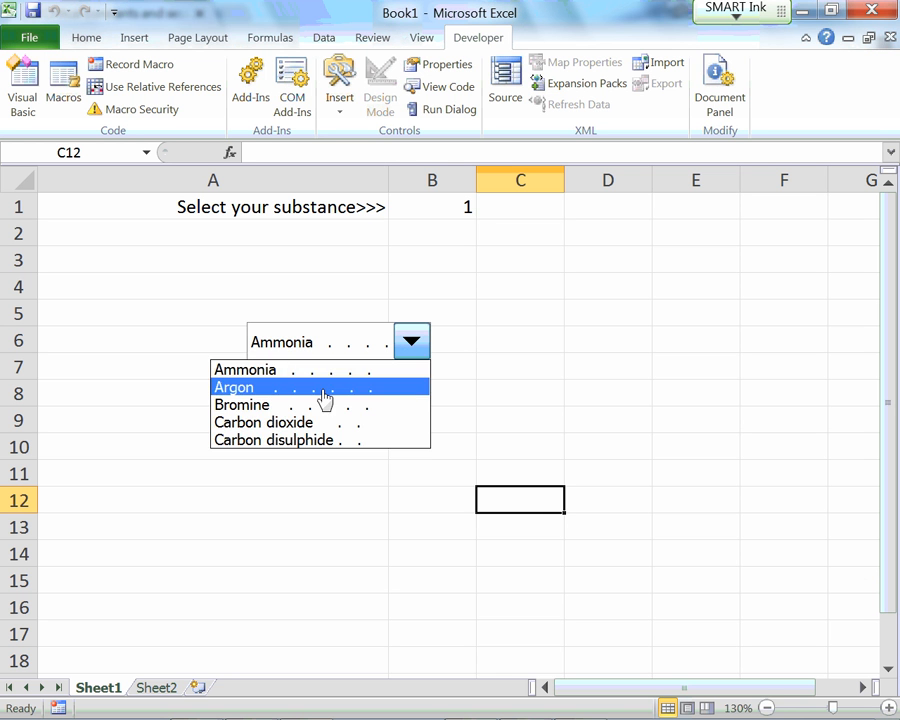
pyautogui.click(330, 388)
pyautogui.click(406, 350)
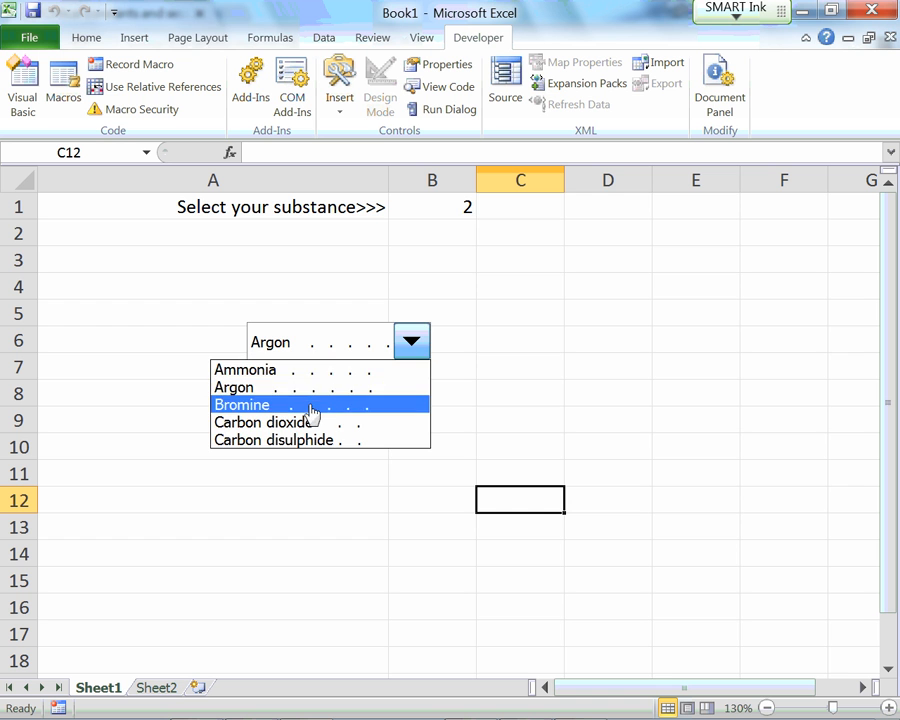
pyautogui.click(311, 405)
pyautogui.click(410, 350)
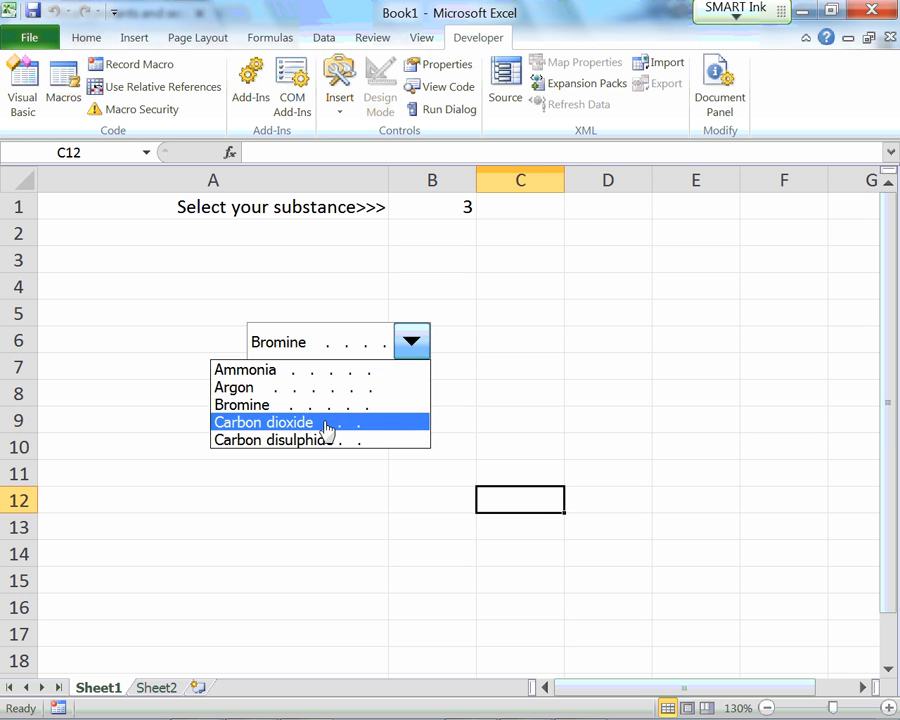
pyautogui.click(327, 424)
pyautogui.click(410, 352)
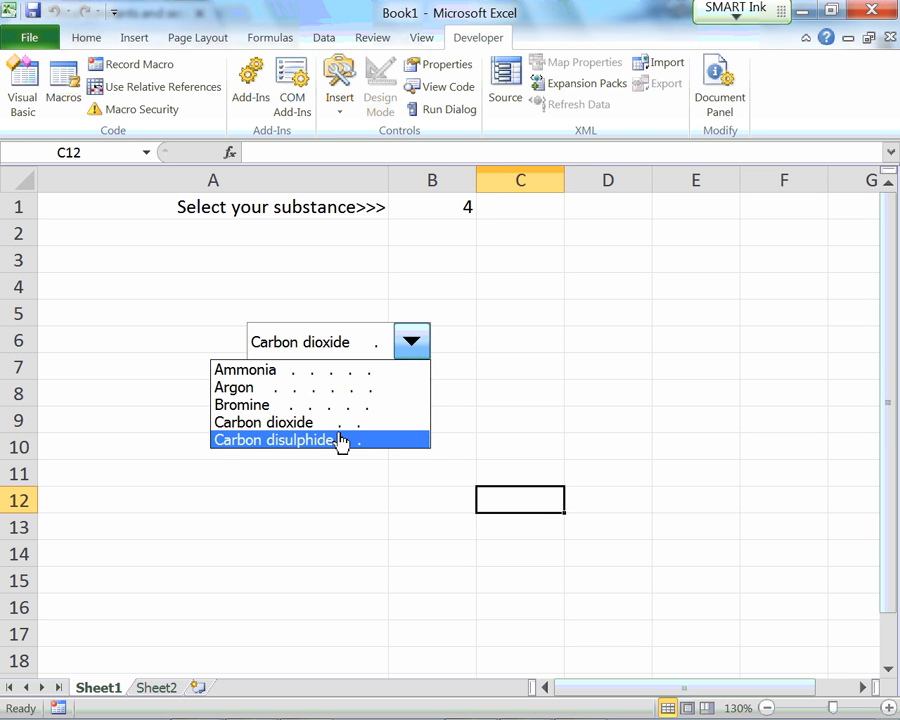
pyautogui.click(340, 439)
# Select linked cell B1 and choose Ammonia, Argon and Bromine in turn from the combo box to check the link.
pyautogui.click(453, 210)
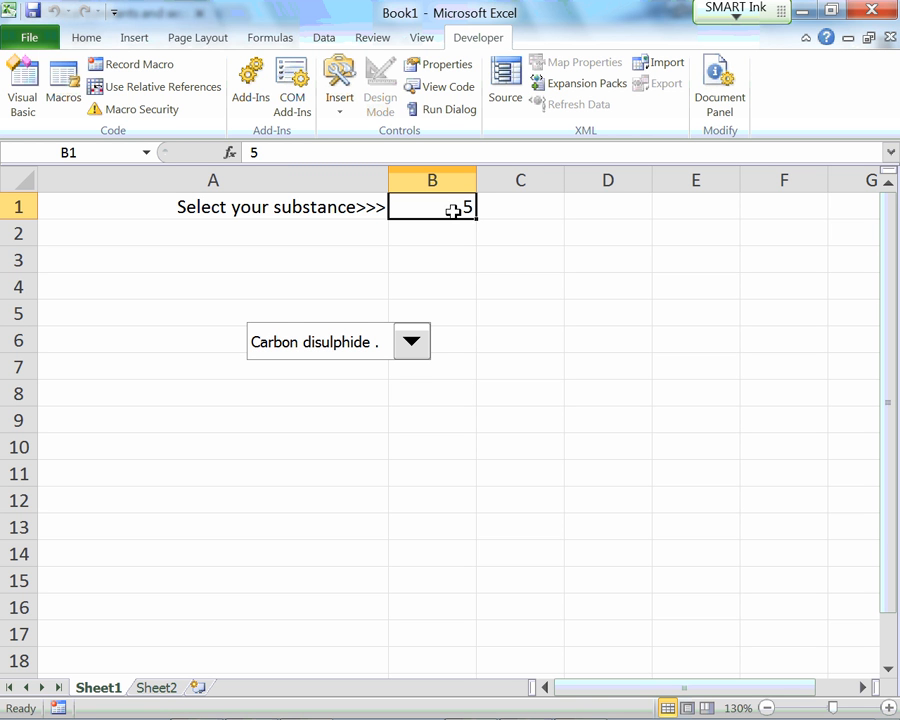
pyautogui.click(413, 348)
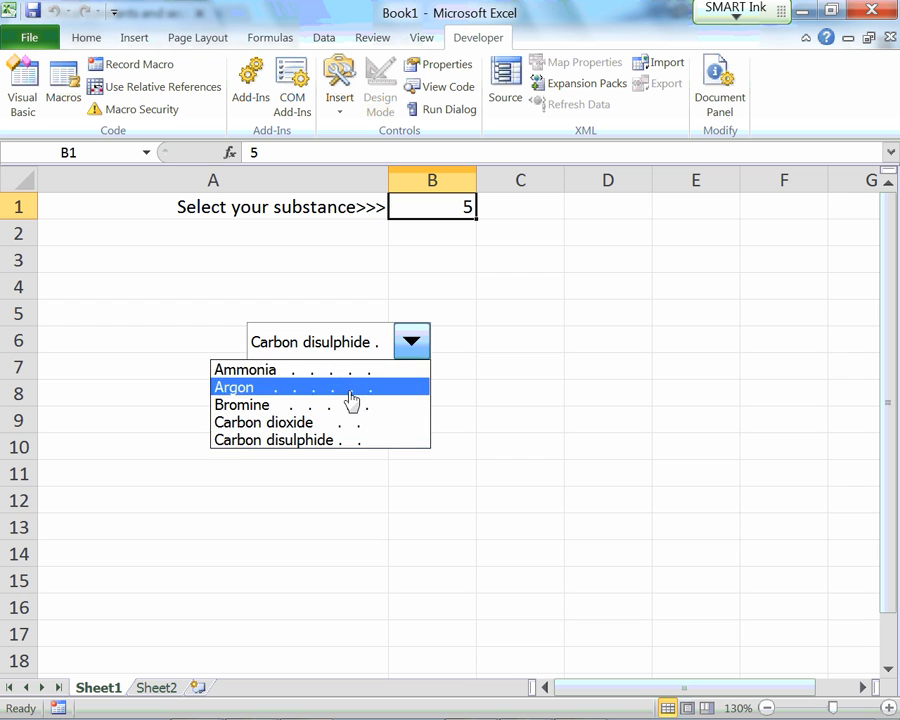
pyautogui.click(343, 372)
pyautogui.click(412, 342)
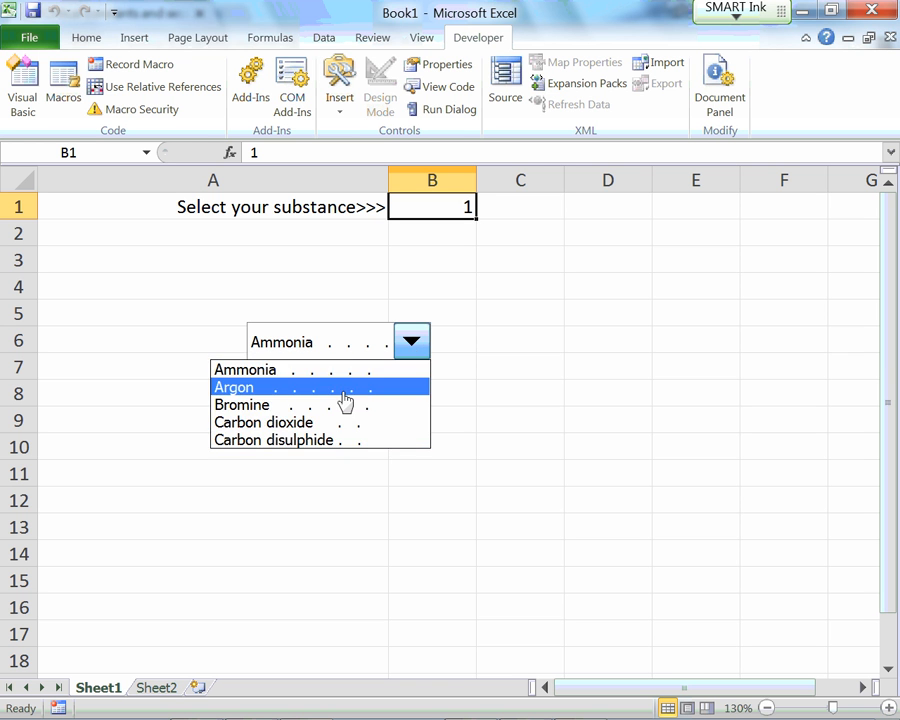
pyautogui.click(346, 388)
pyautogui.click(413, 348)
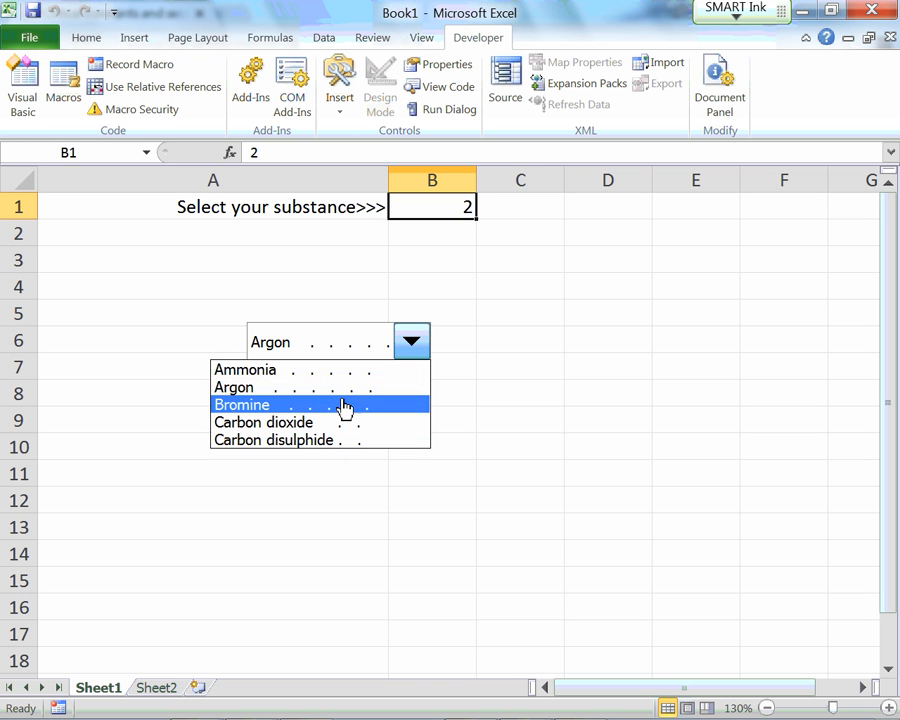
pyautogui.click(343, 403)
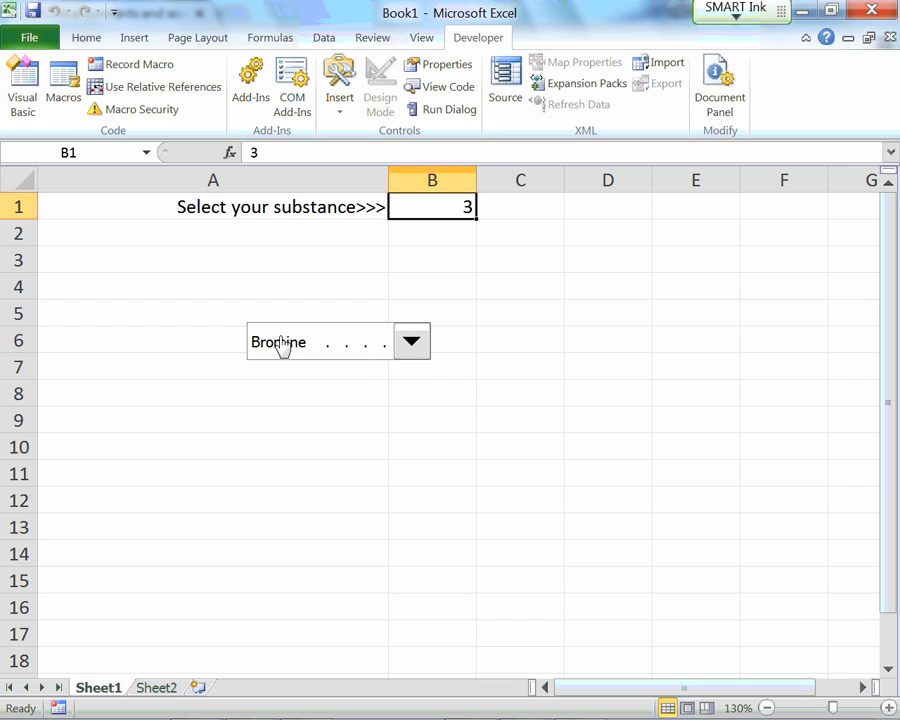
# Reopen the combo box's control settings and reselect Sheet2!$A$2:$A$6 as the input range.
pyautogui.rightClick(343, 347)
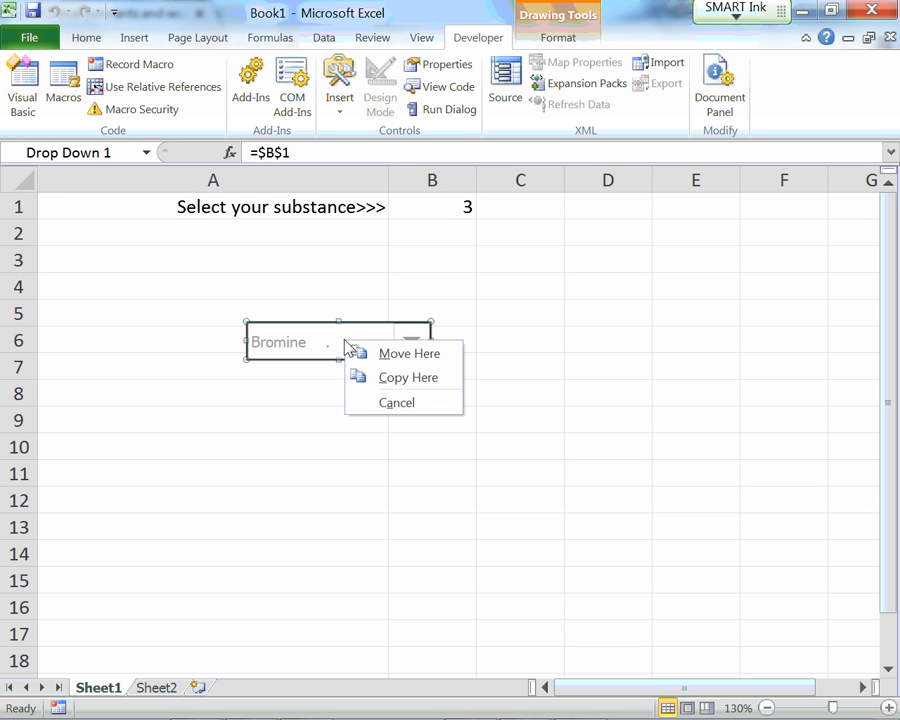
pyautogui.click(742, 543)
pyautogui.rightClick(357, 347)
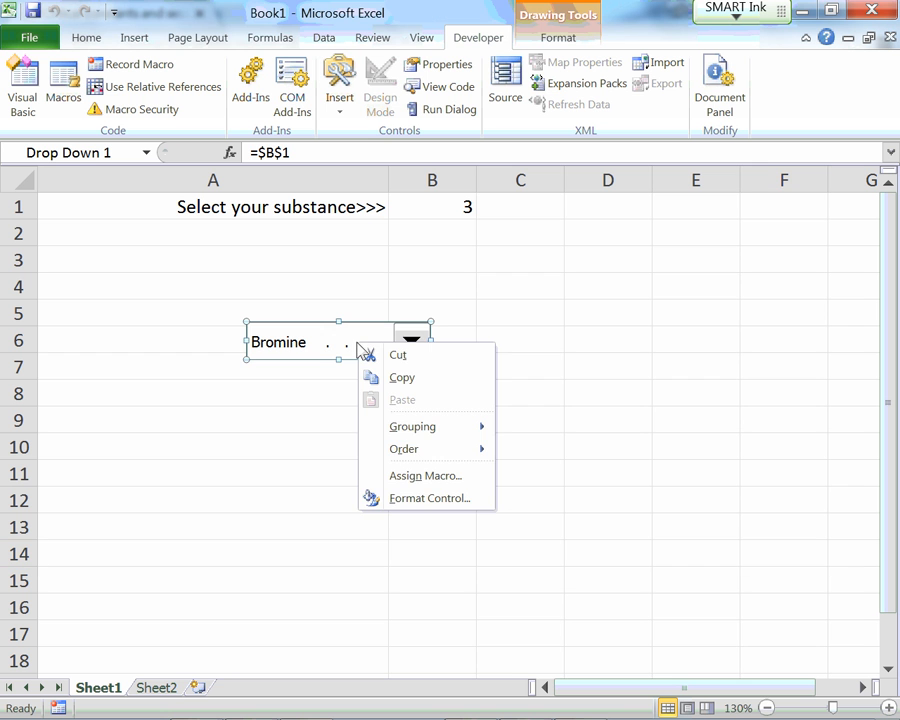
pyautogui.click(405, 498)
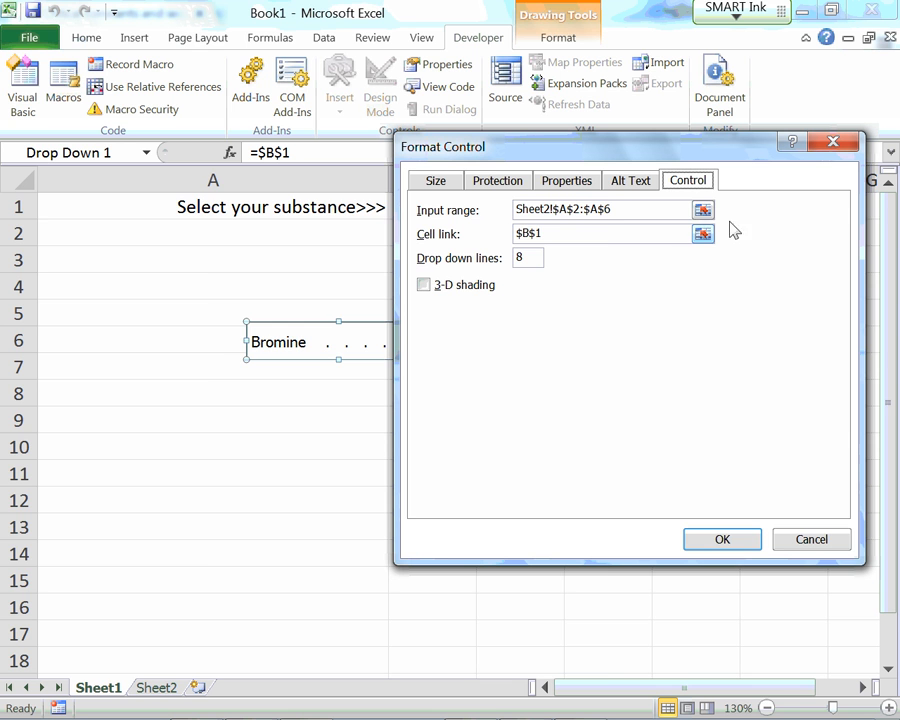
pyautogui.click(701, 211)
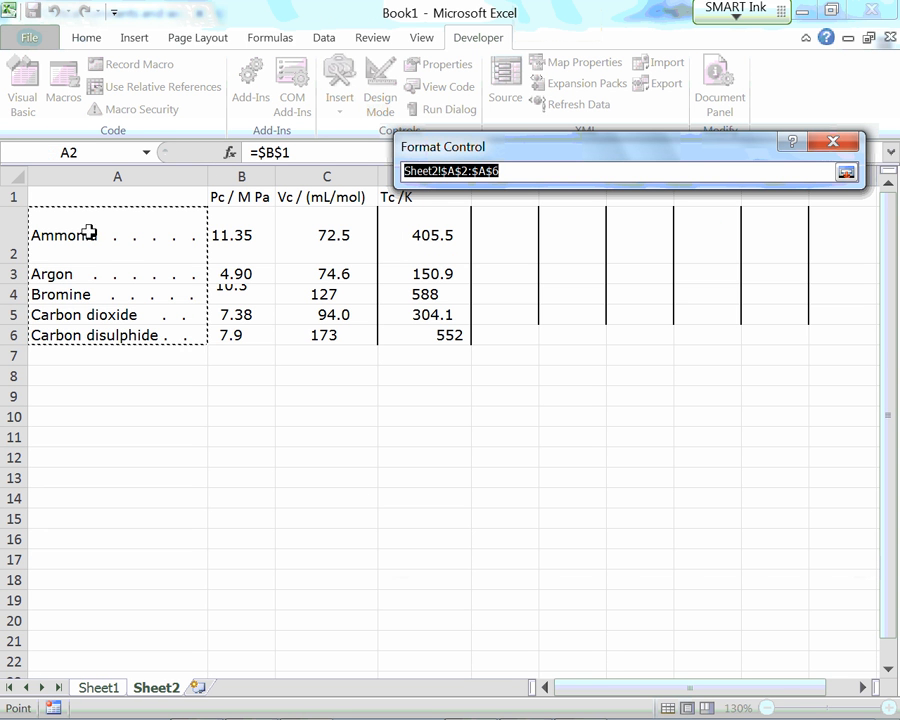
pyautogui.click(98, 229)
pyautogui.moveTo(98, 229); pyautogui.dragTo(90, 334)
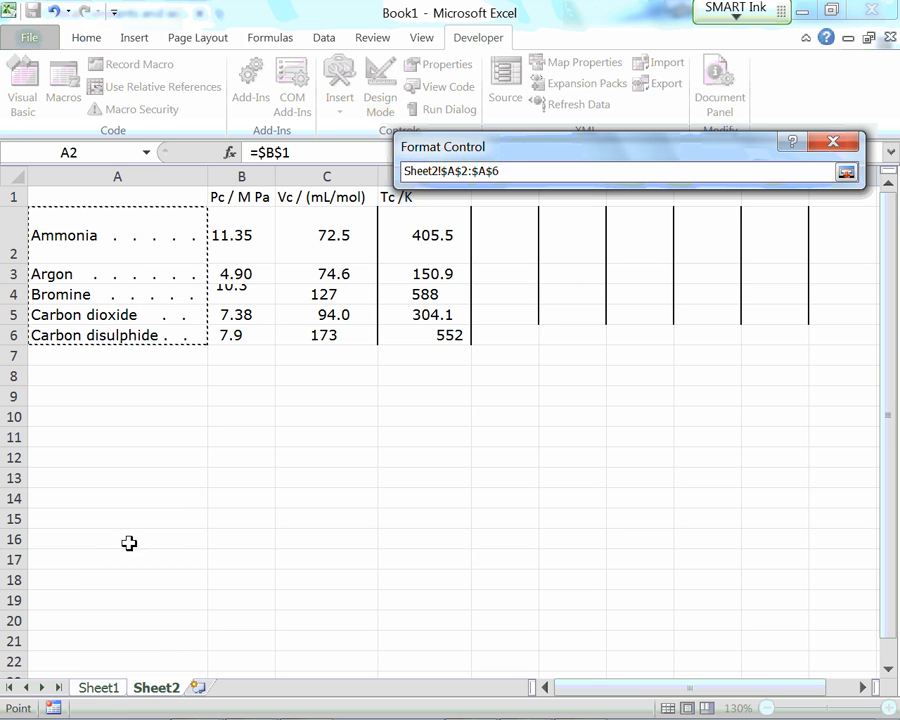
pyautogui.click(846, 172)
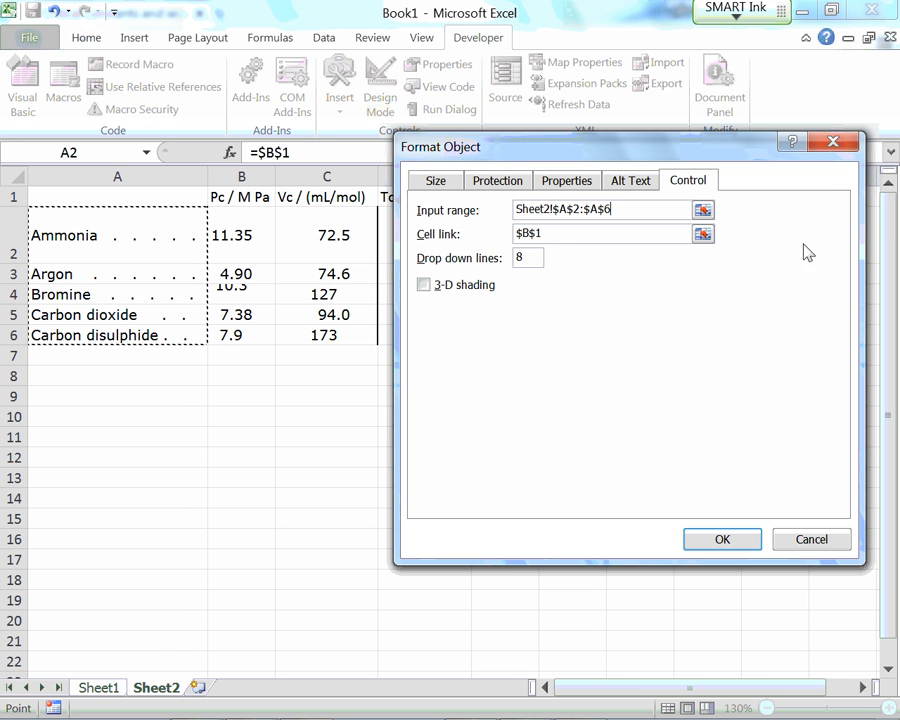
# Reselect cell $B$1 on Sheet1 as the combo box's cell link and apply the control settings.
pyautogui.click(703, 235)
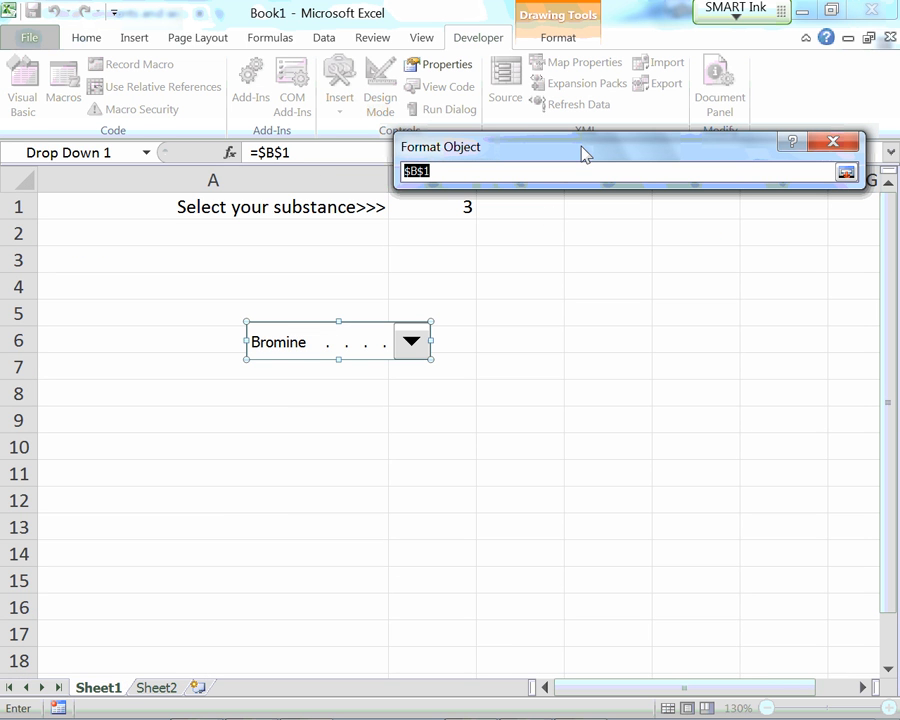
pyautogui.click(468, 206)
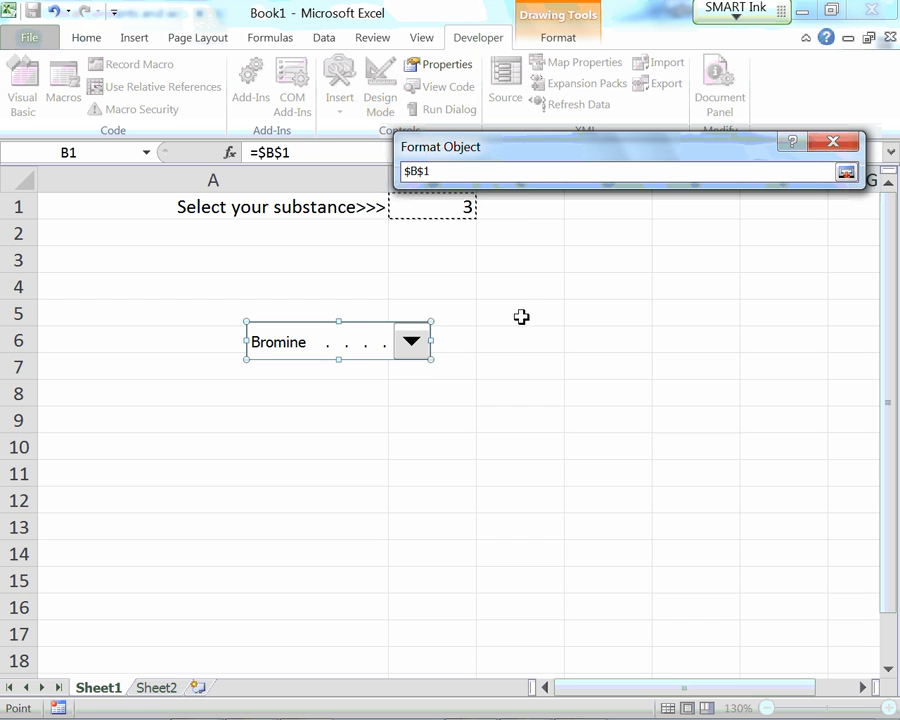
pyautogui.click(847, 173)
pyautogui.click(725, 535)
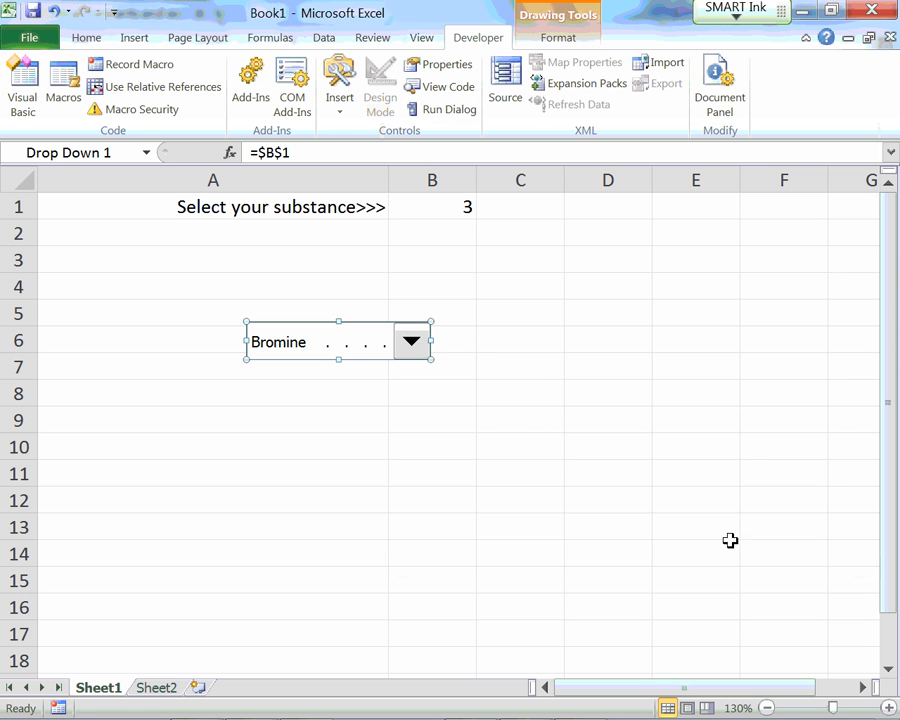
pyautogui.click(505, 366)
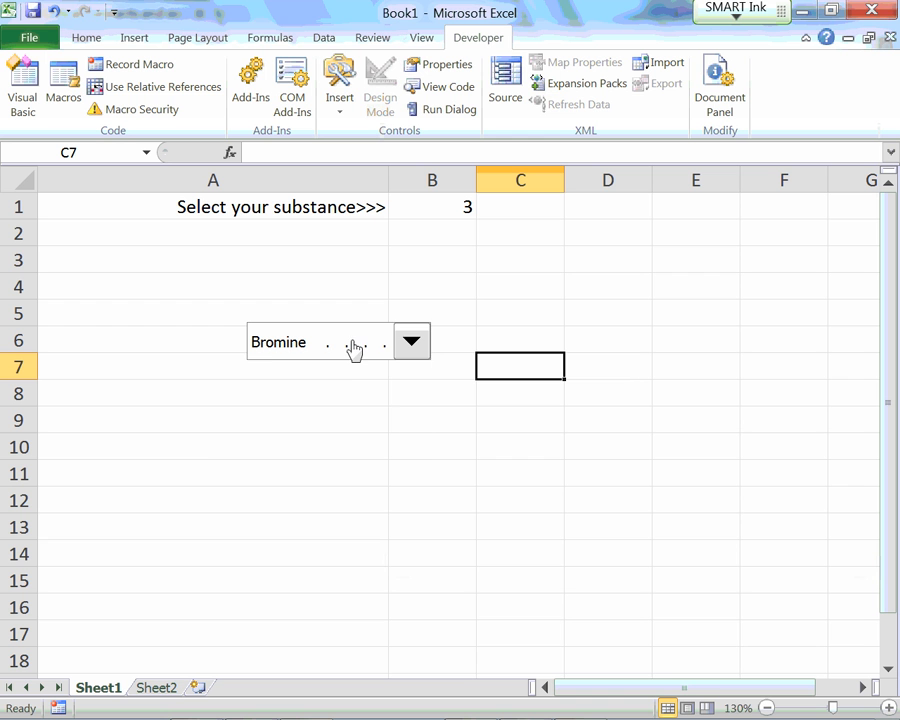
pyautogui.click(411, 341)
pyautogui.click(542, 312)
pyautogui.click(383, 327)
pyautogui.click(553, 299)
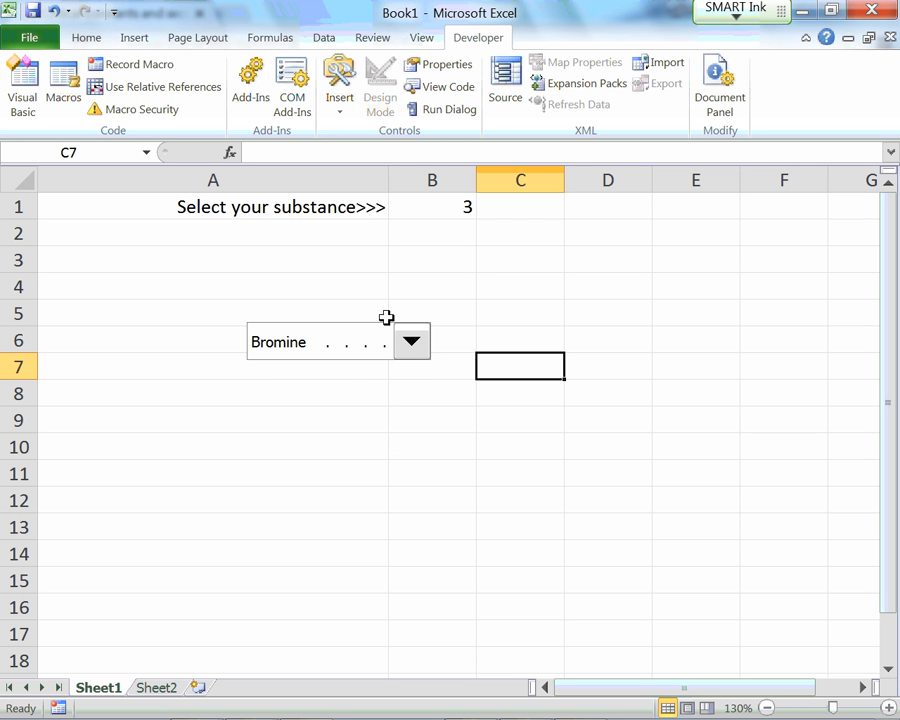
# Move the combo box over cell B1 beside the "Select your substance>>>" label and widen column B to match its width.
pyautogui.rightClick(348, 344)
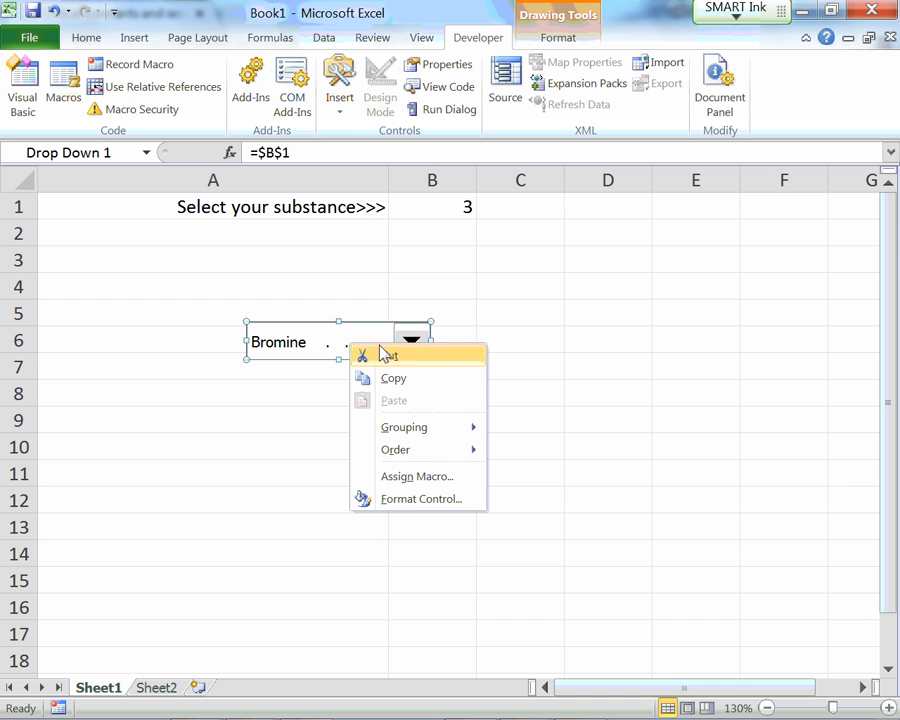
pyautogui.click(318, 350)
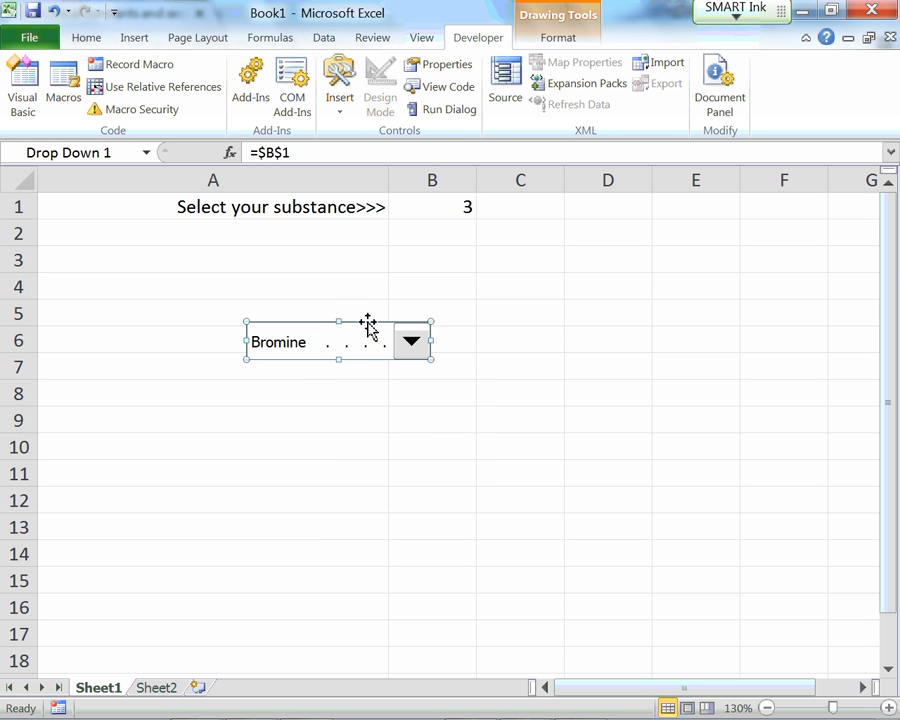
pyautogui.moveTo(375, 314); pyautogui.dragTo(579, 181)
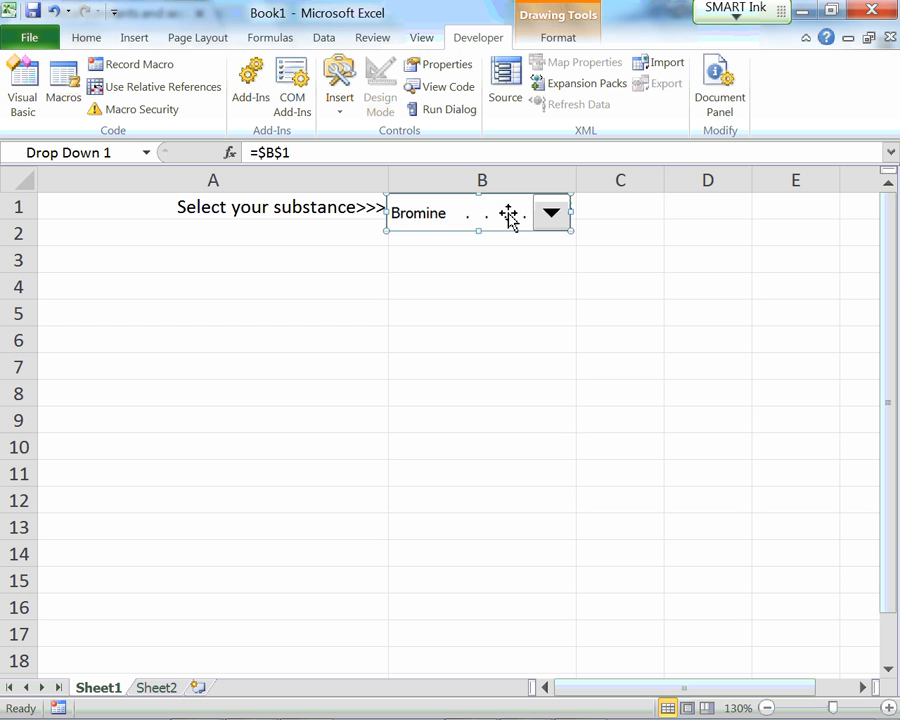
pyautogui.moveTo(510, 217); pyautogui.dragTo(512, 218)
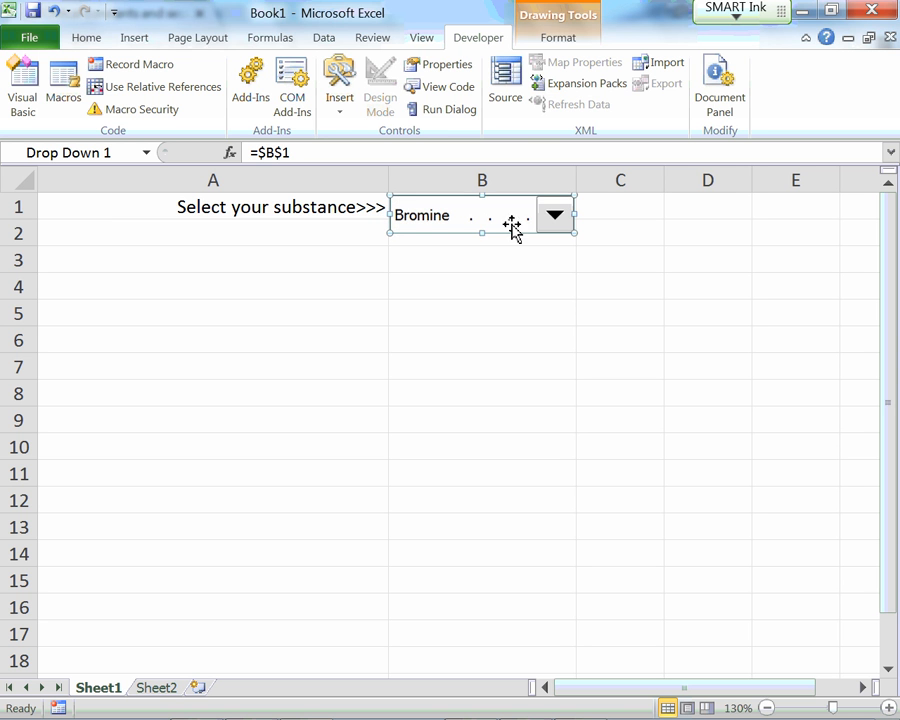
pyautogui.click(547, 301)
# Choose Carbon dioxide in the combo box and move the box down to rows 2 and 3 to uncover cell B1.
pyautogui.click(468, 217)
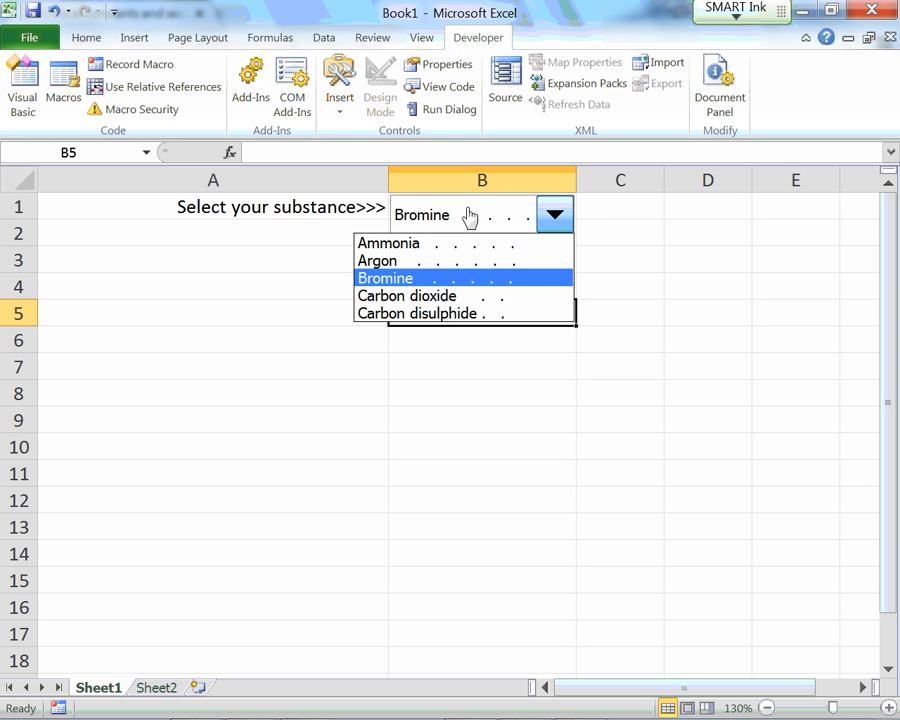
pyautogui.click(458, 295)
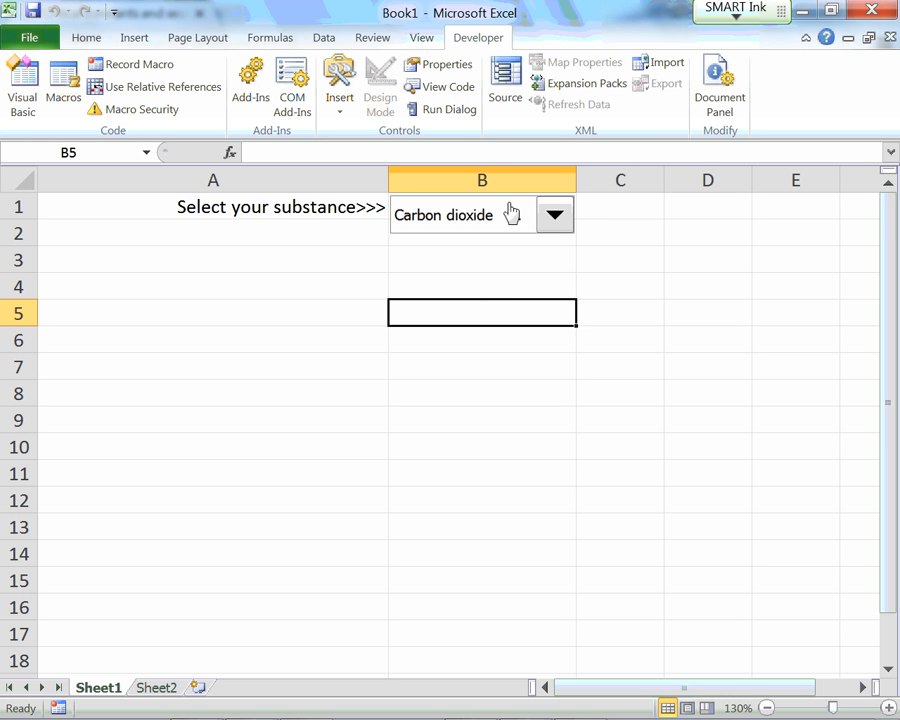
pyautogui.rightClick(455, 220)
pyautogui.click(456, 219)
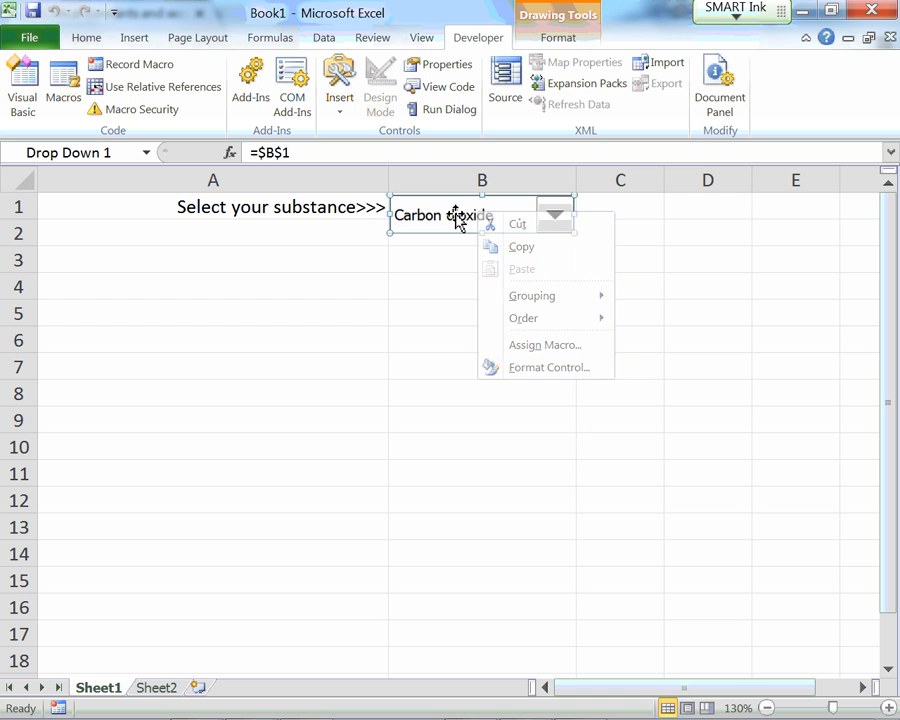
pyautogui.moveTo(500, 222); pyautogui.dragTo(498, 258)
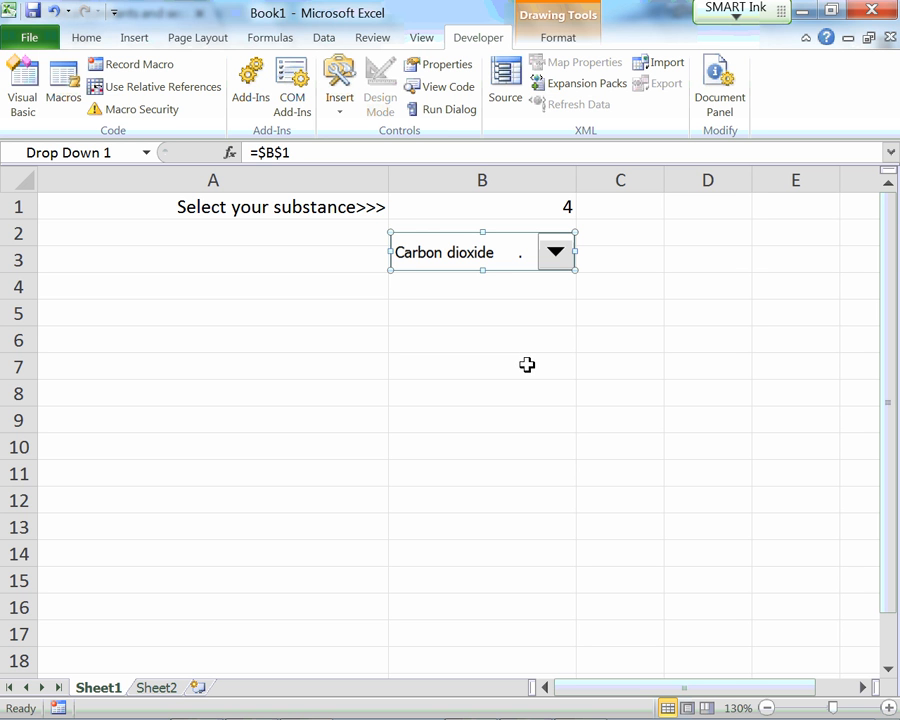
pyautogui.click(614, 315)
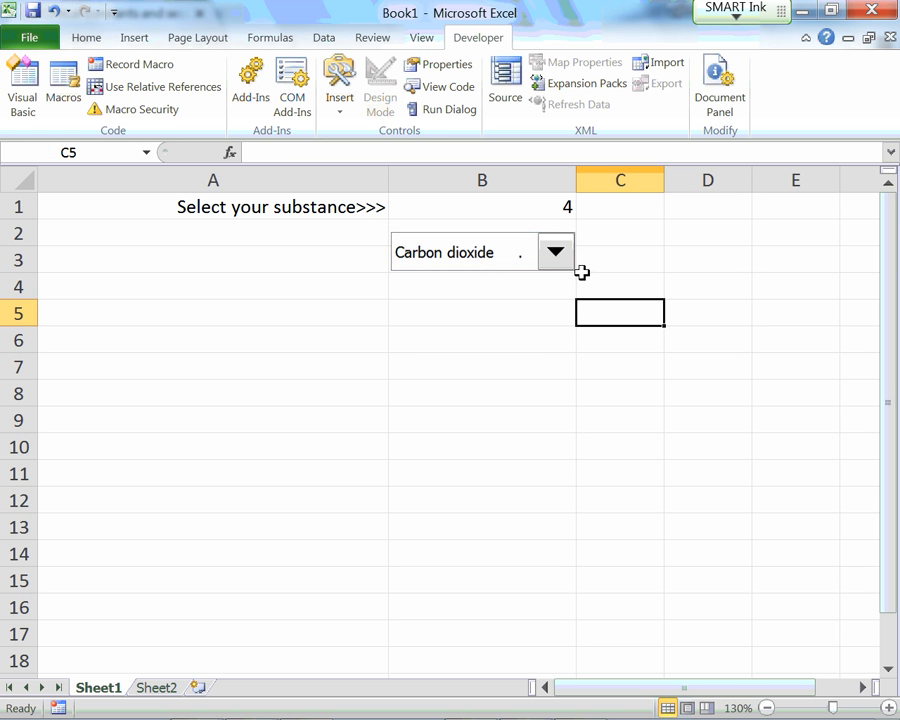
# Choose Bromine in the combo box, move the box back over cell B1 and make it slightly shorter.
pyautogui.click(563, 263)
pyautogui.click(489, 318)
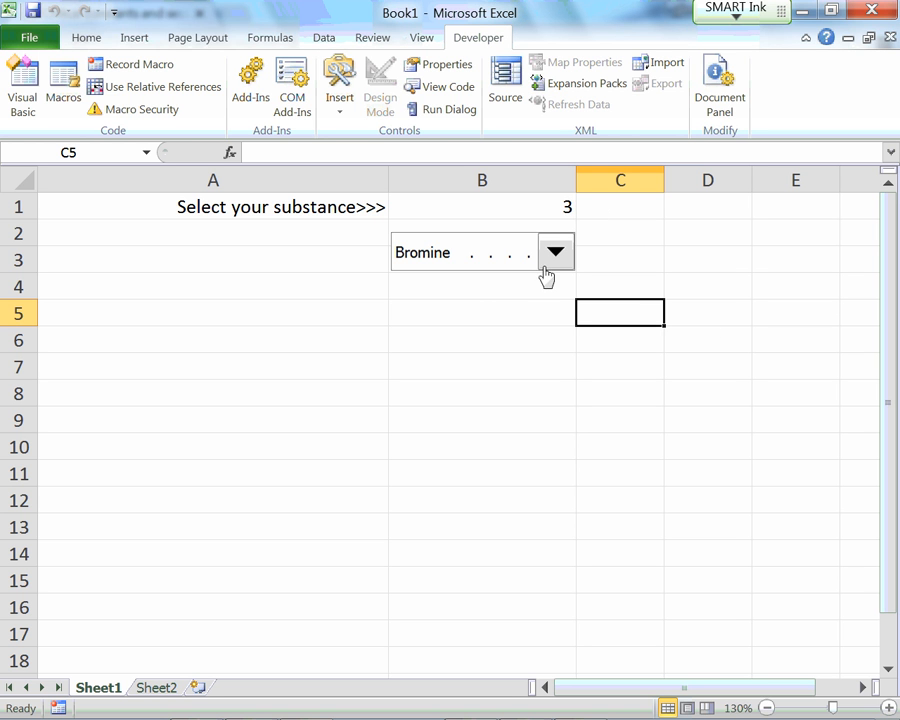
pyautogui.rightClick(512, 259)
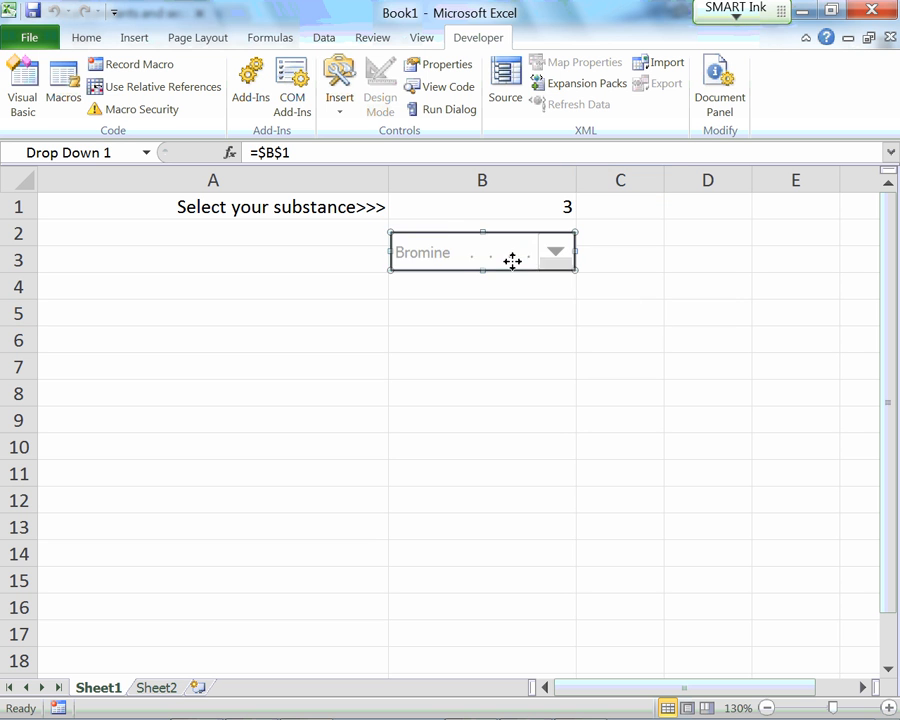
pyautogui.press('Escape')
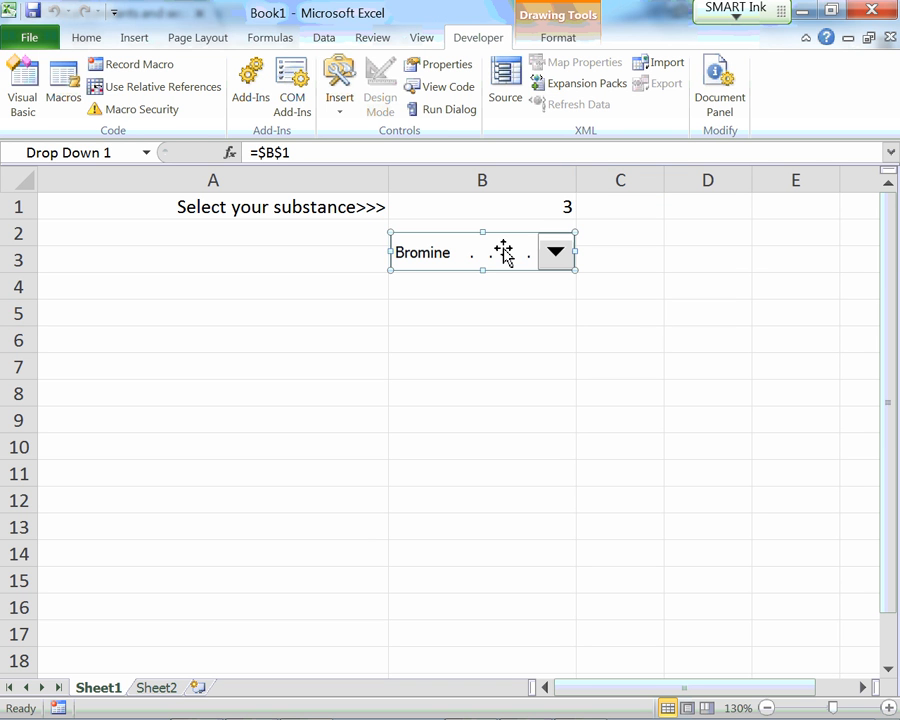
pyautogui.moveTo(508, 241)
pyautogui.mouseDown()
pyautogui.moveTo(504, 213)
pyautogui.moveTo(484, 228)
pyautogui.mouseUp()
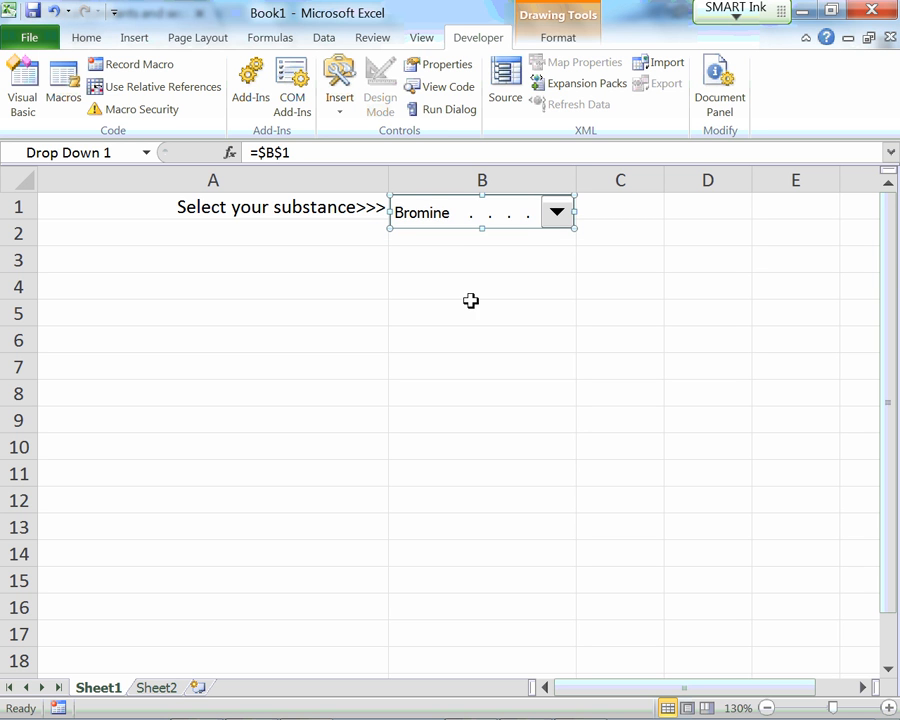
pyautogui.click(470, 310)
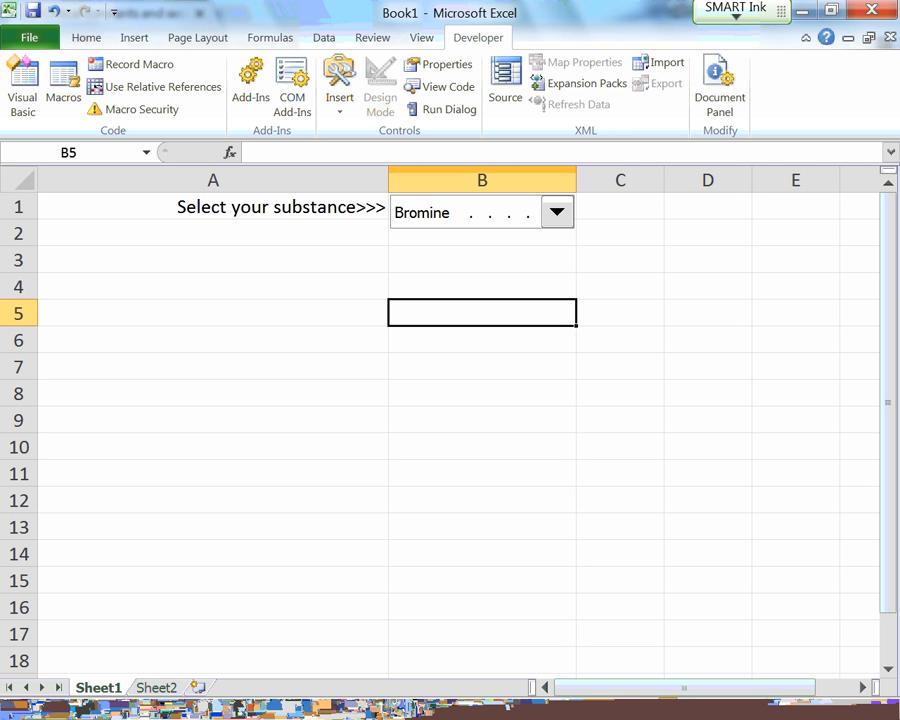
# Create a new macro for the combo box under the suggested name DropDown1_Change and open its code in Visual Basic for Applications.
pyautogui.click(727, 562)
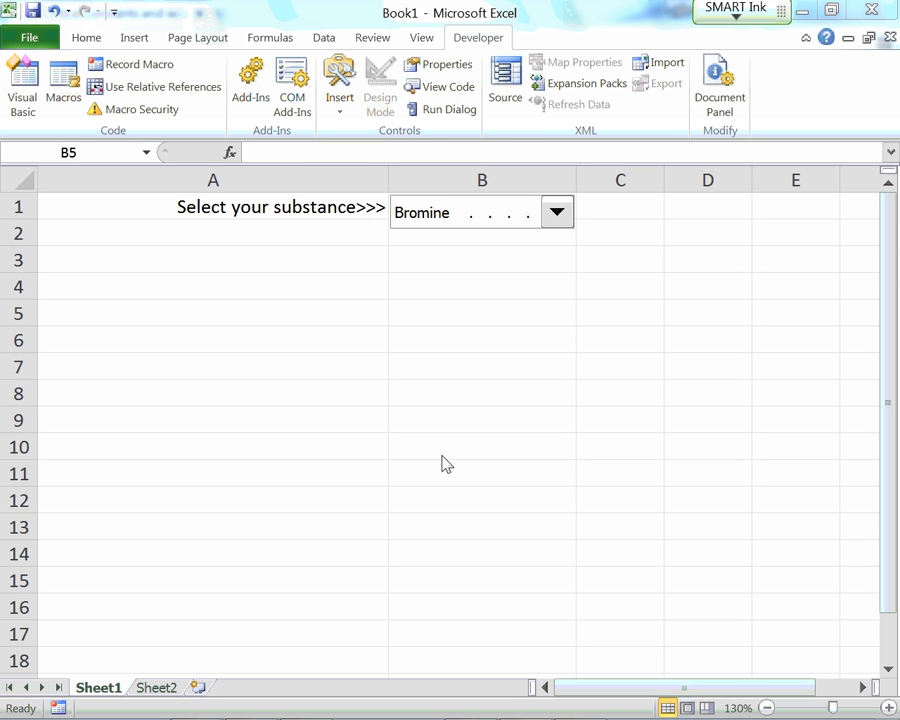
pyautogui.click(503, 219)
pyautogui.rightClick(527, 220)
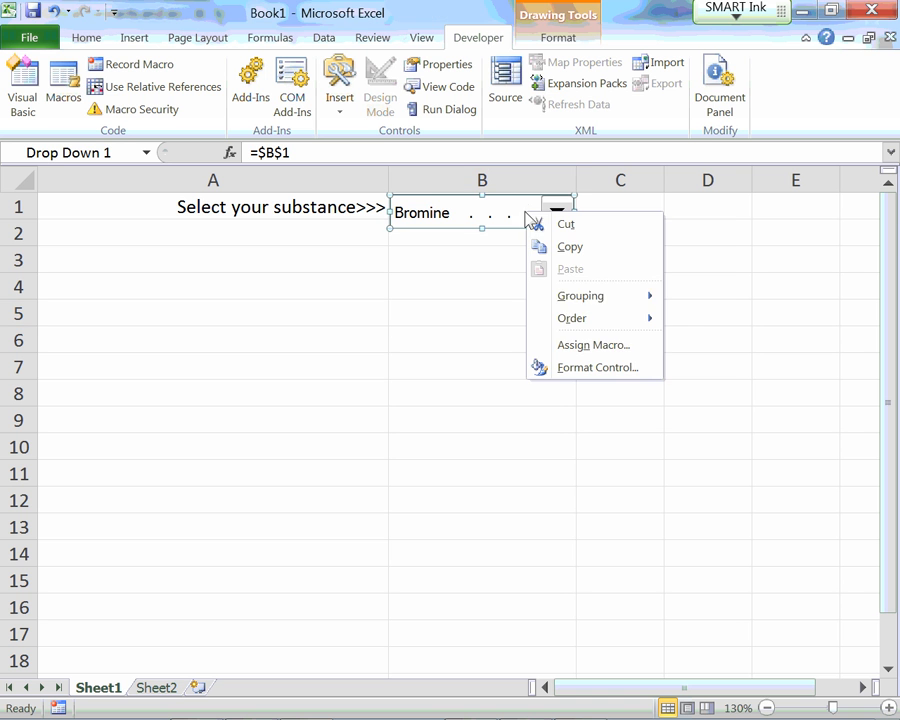
pyautogui.click(589, 348)
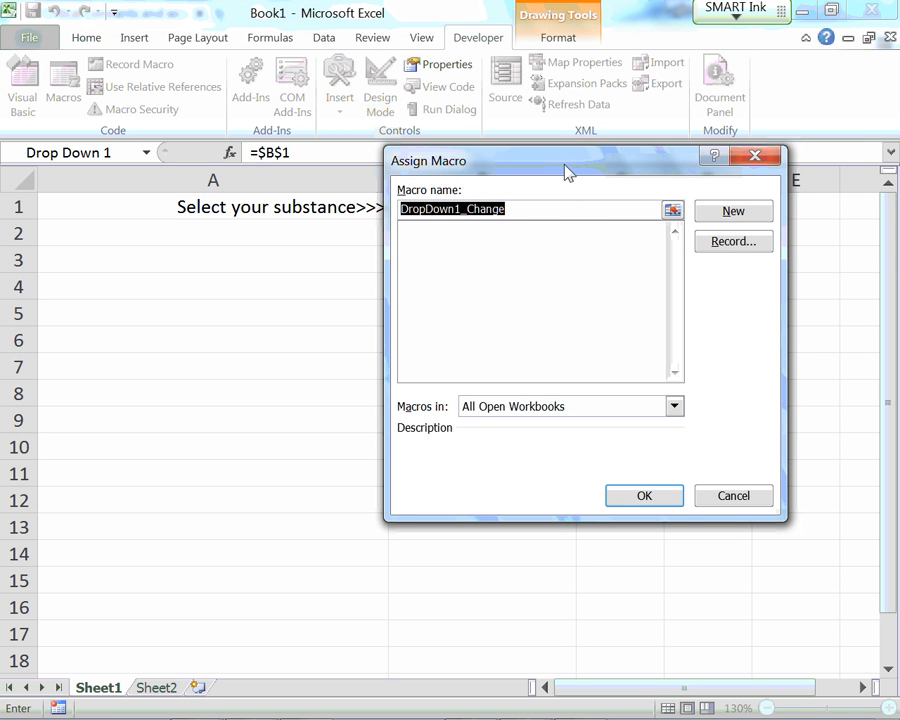
pyautogui.moveTo(568, 175); pyautogui.dragTo(516, 312)
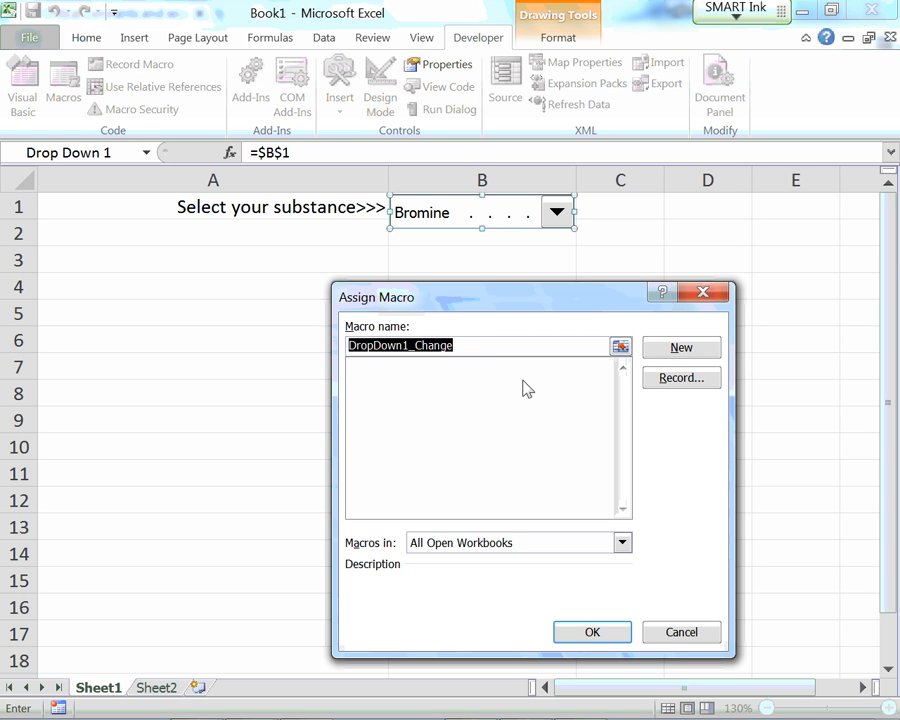
pyautogui.click(668, 357)
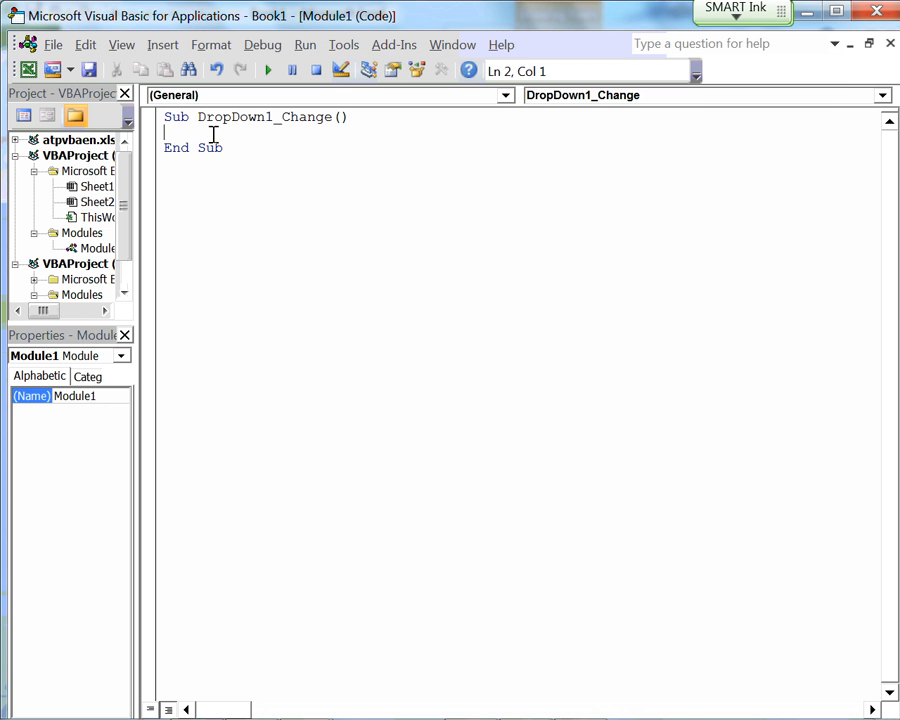
# Add the line MsgBox ("You selected item number: " & Cells(1, 4)) to the DropDown1_Change macro.
pyautogui.press('Return')
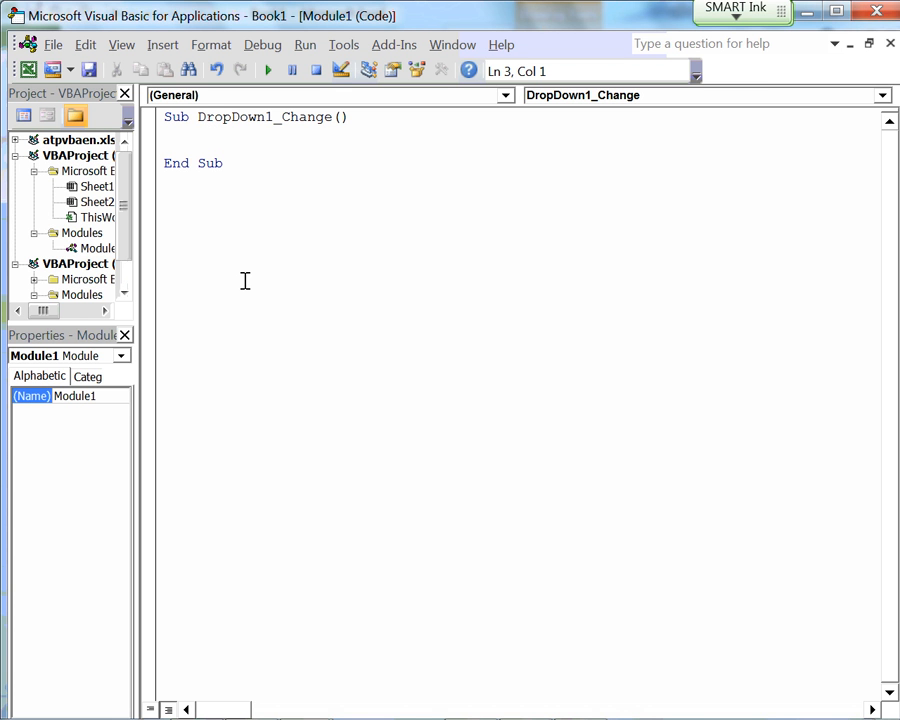
pyautogui.write('Msb')
pyautogui.press('BackSpace')
pyautogui.write('gBox(')
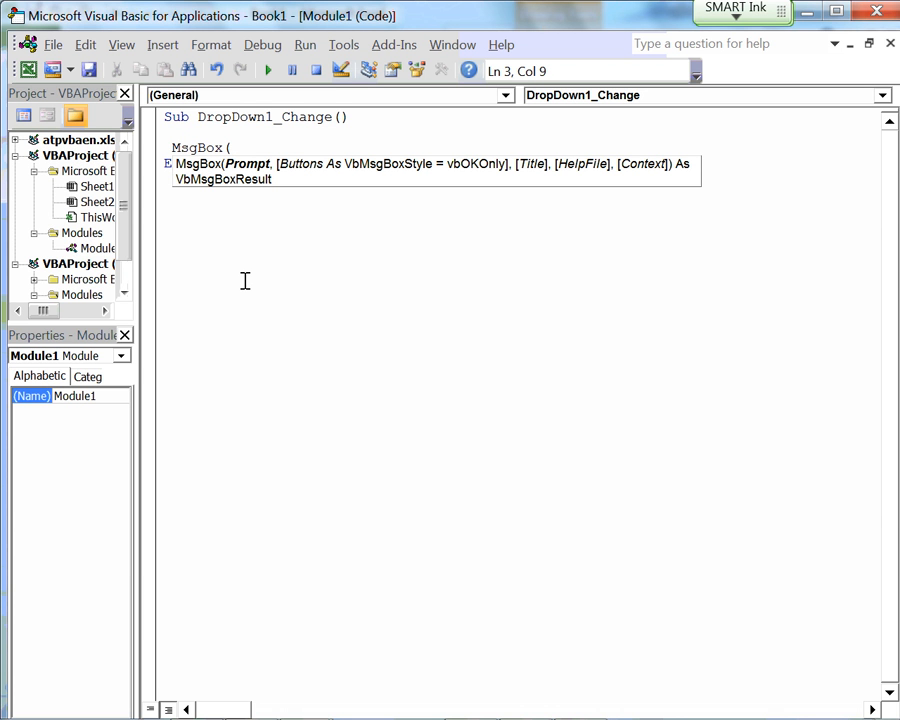
pyautogui.write('"Y')
pyautogui.write('ou selected it')
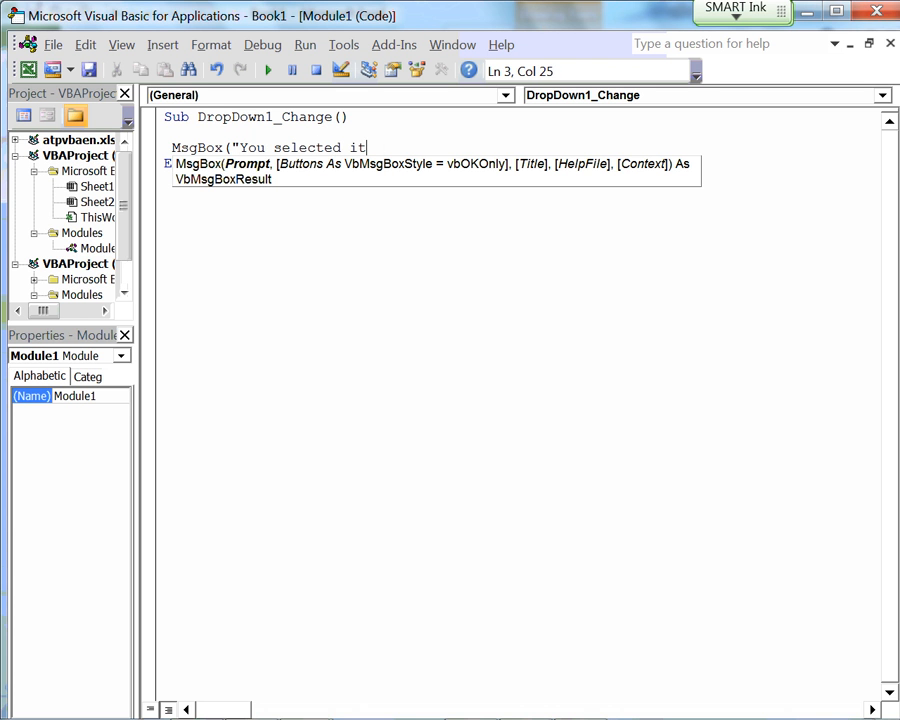
pyautogui.write('em number: ')
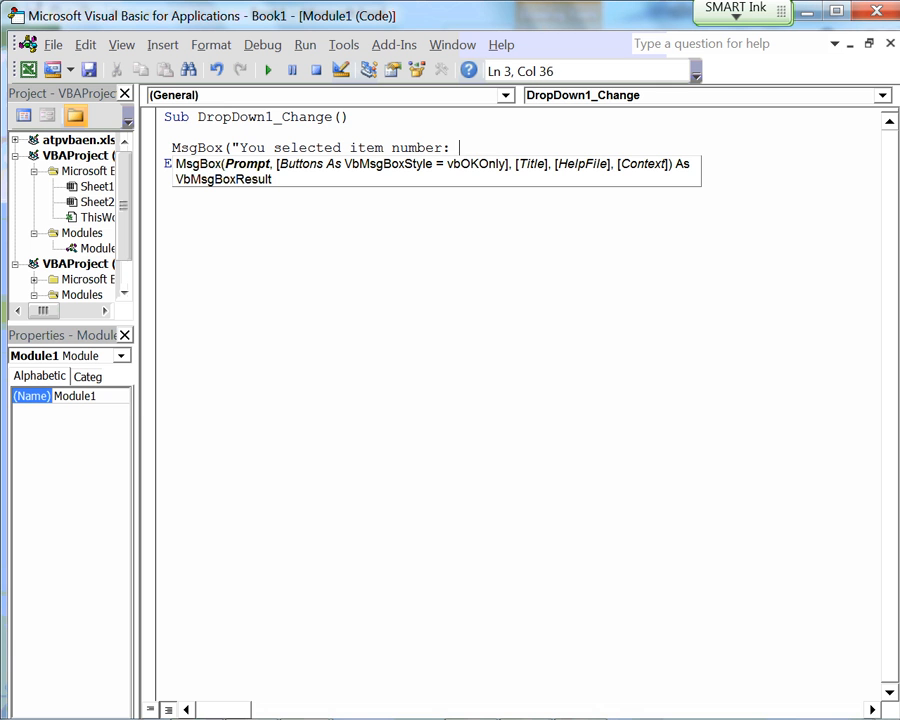
pyautogui.write('" & Cells(')
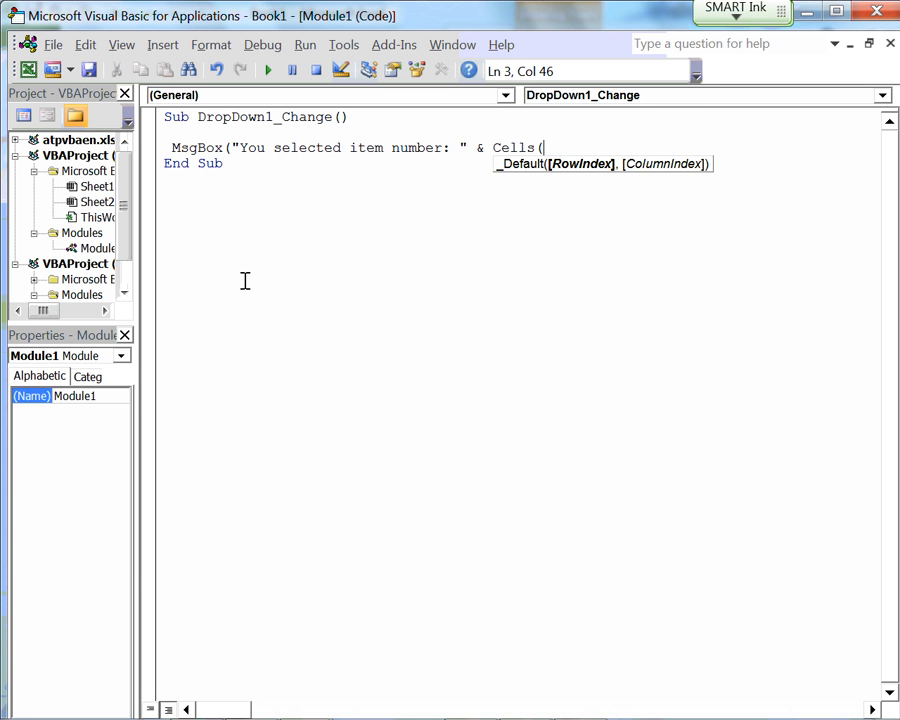
pyautogui.write('1, ')
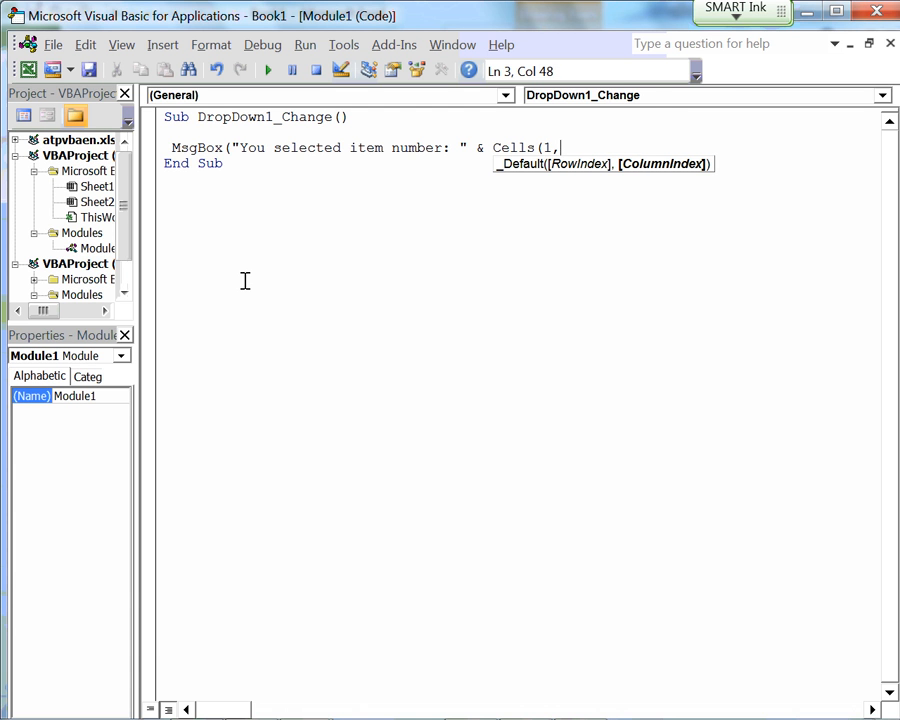
pyautogui.write('4))')
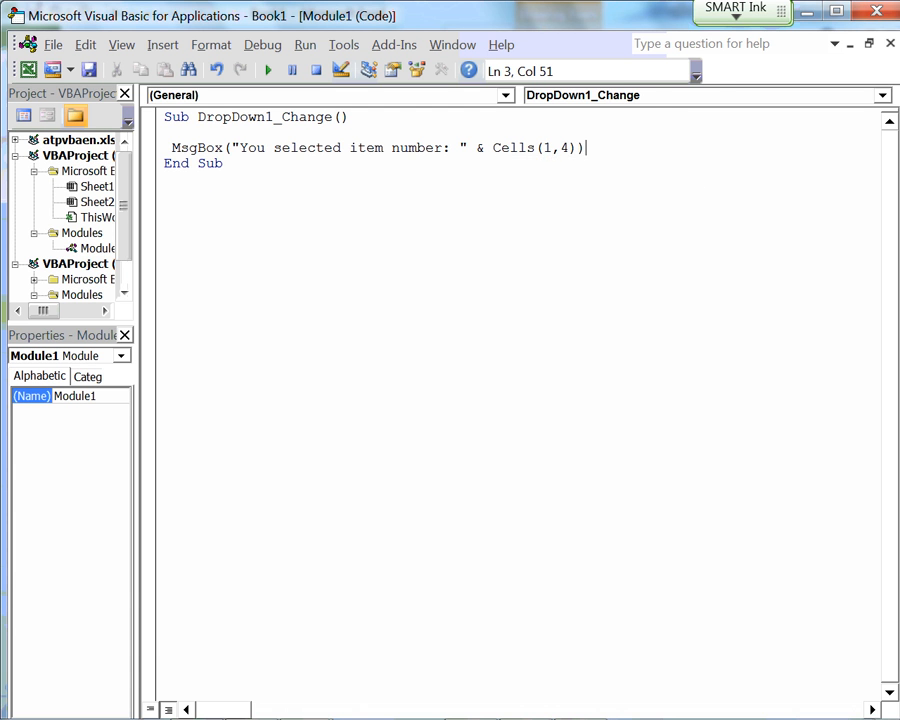
pyautogui.press('Return')
# Check the combo box's linked cell on Sheet1 and change the message's cell reference in the macro to Cells(1, 2).
pyautogui.click(28, 69)
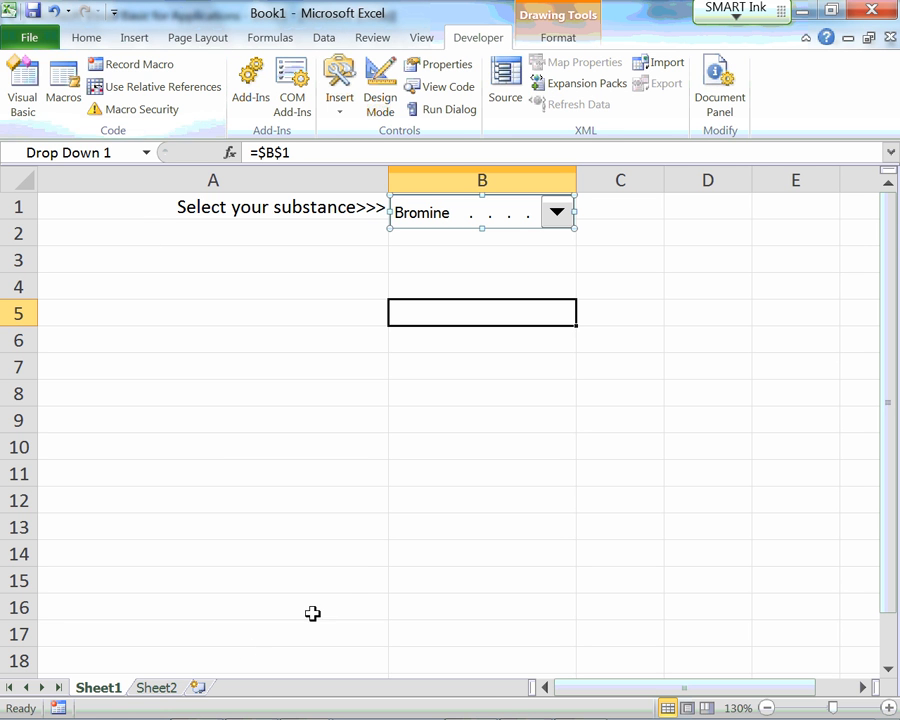
pyautogui.moveTo(304, 700)
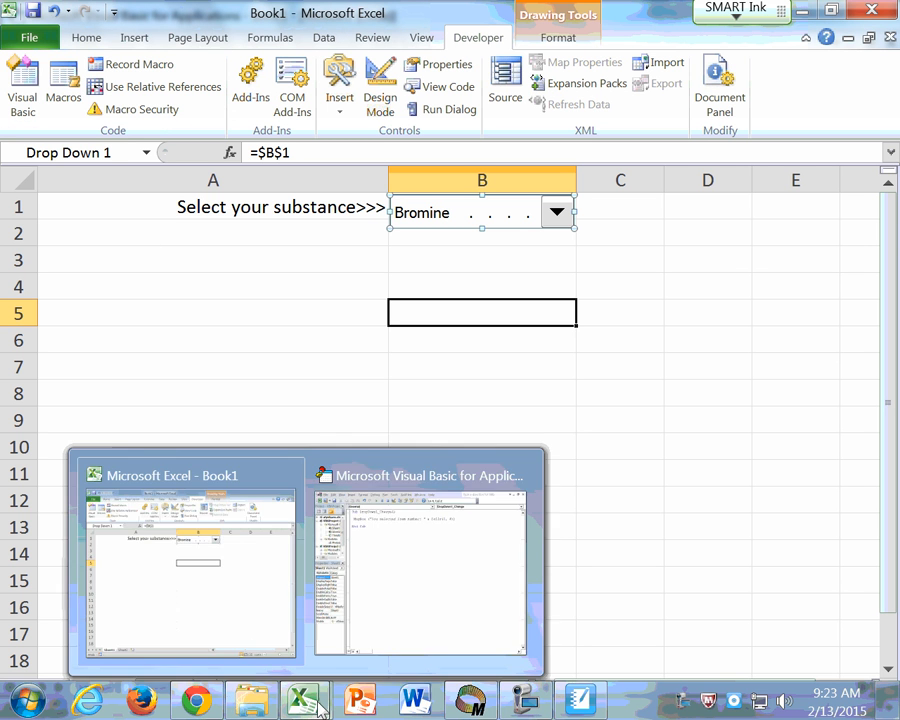
pyautogui.click(395, 631)
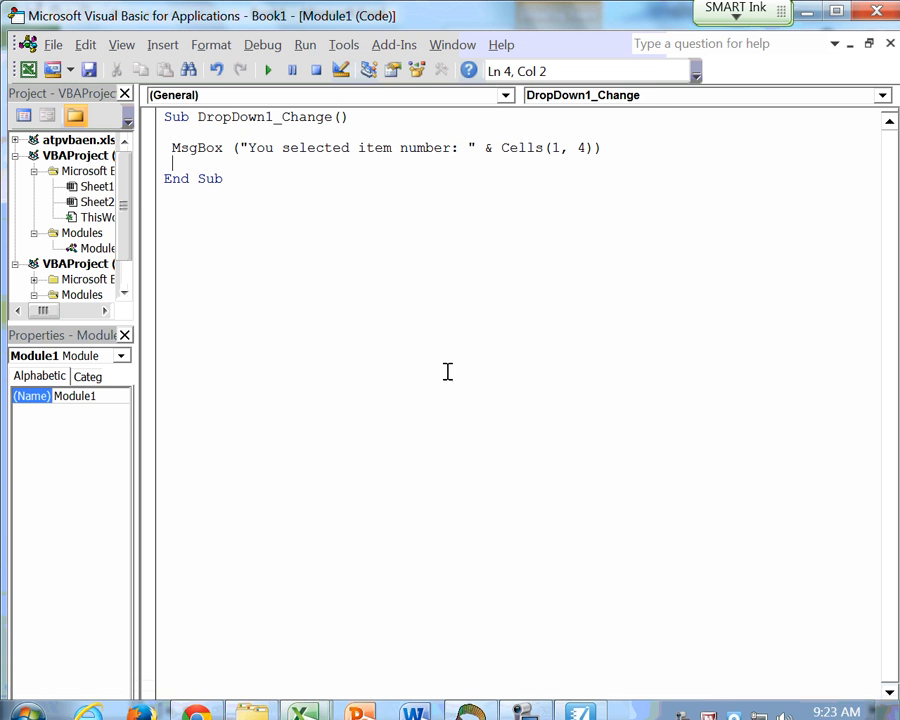
pyautogui.click(589, 147)
pyautogui.press('BackSpace')
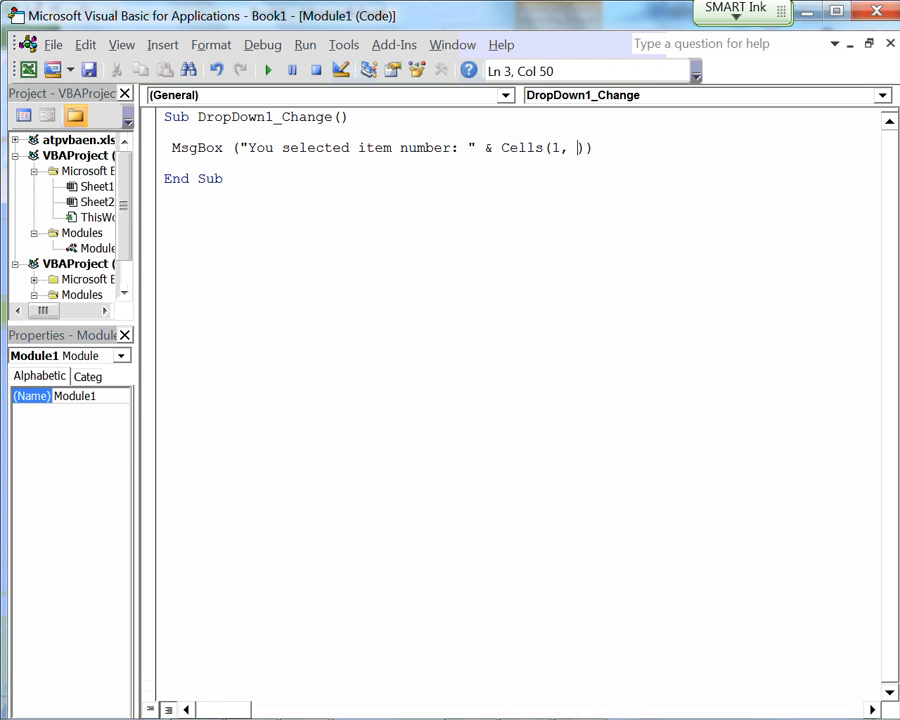
pyautogui.write('2')
pyautogui.click(502, 316)
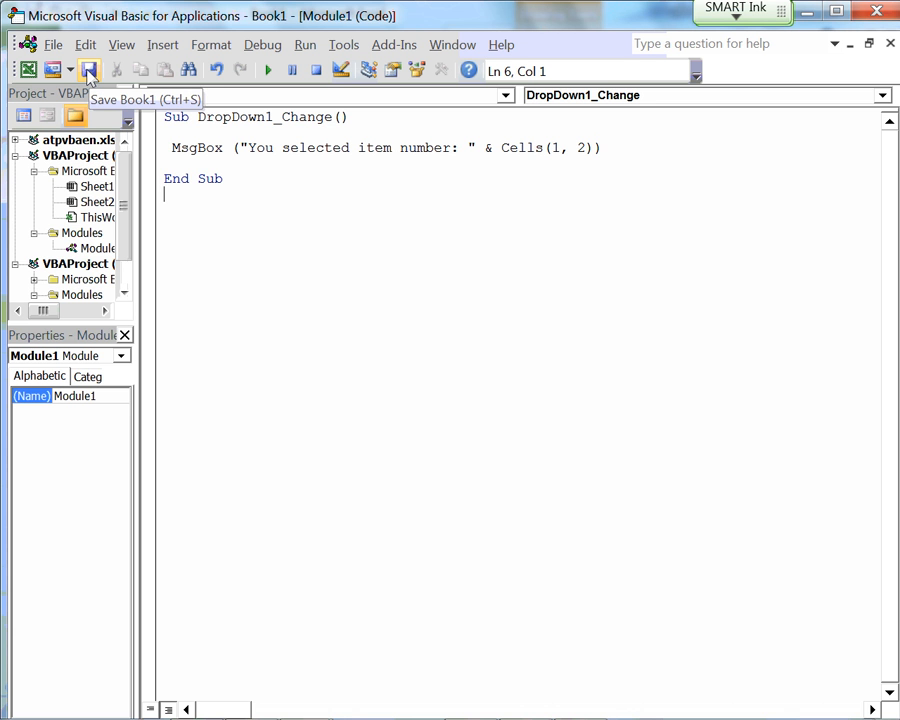
# Test the macro on Sheet1 by choosing Argon, Carbon disulphide and Ammonia in the combo box, dismissing each message.
pyautogui.click(27, 72)
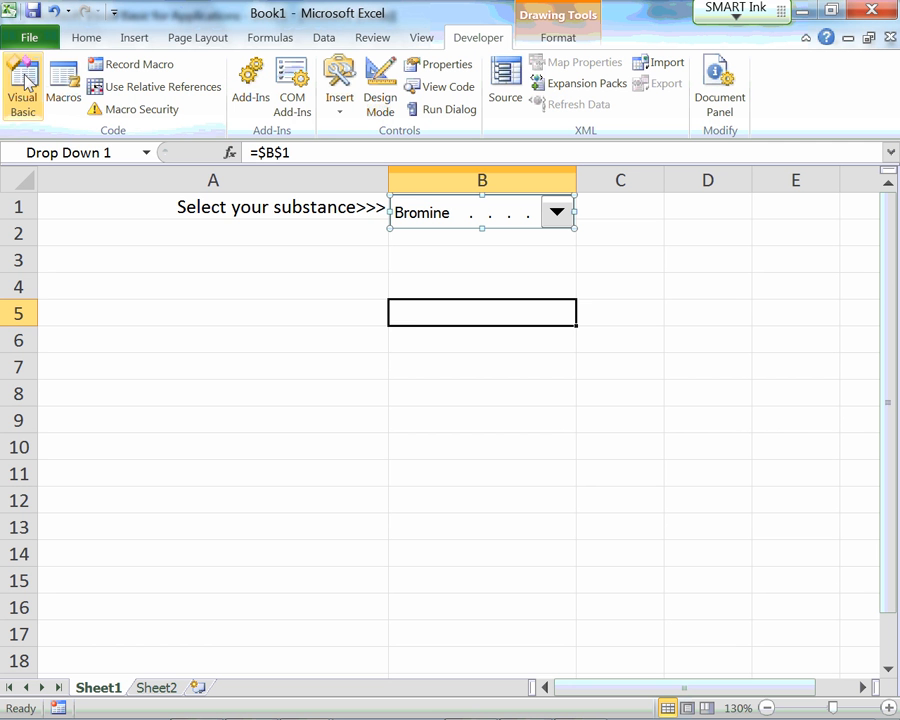
pyautogui.click(514, 450)
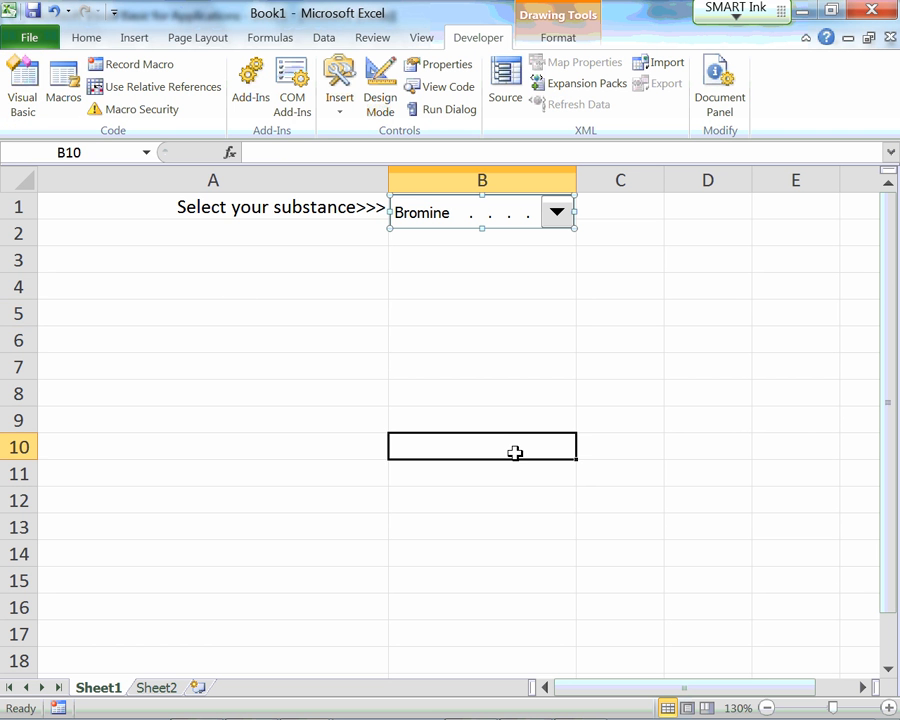
pyautogui.click(496, 220)
pyautogui.click(456, 256)
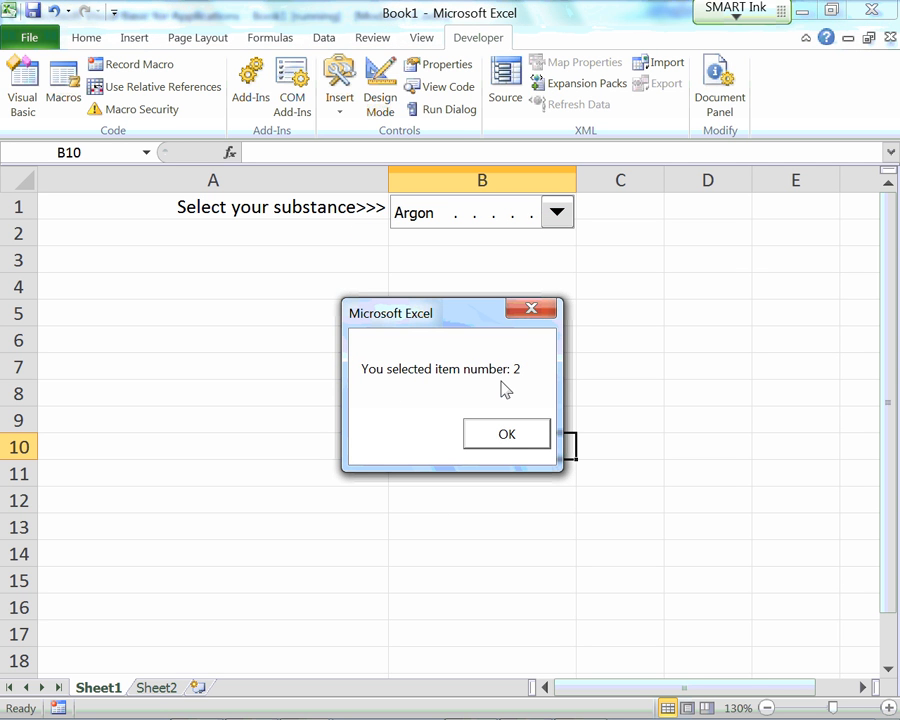
pyautogui.click(507, 440)
pyautogui.click(470, 222)
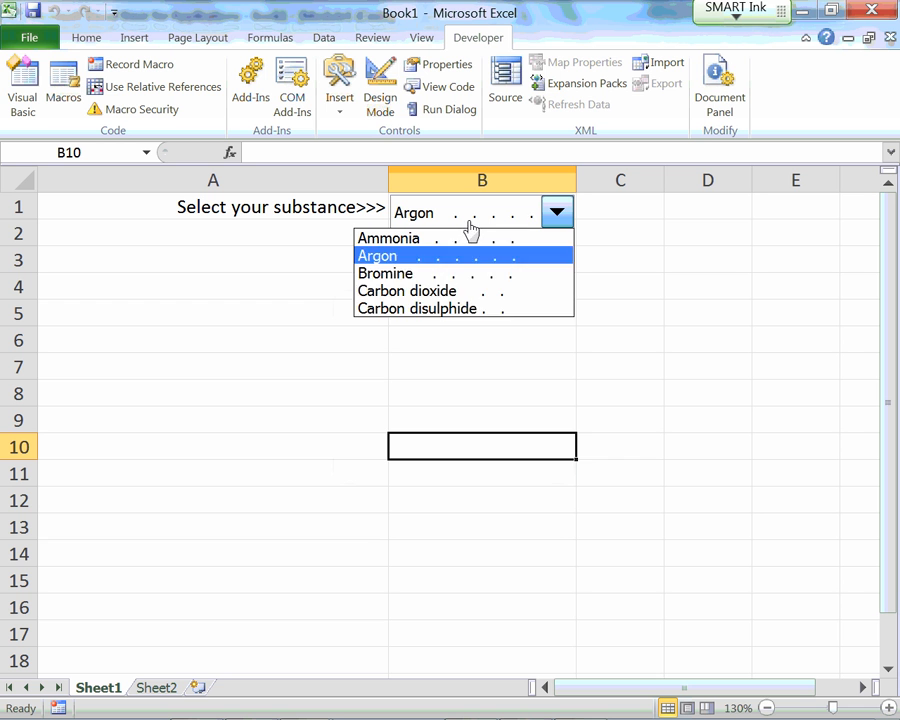
pyautogui.click(466, 312)
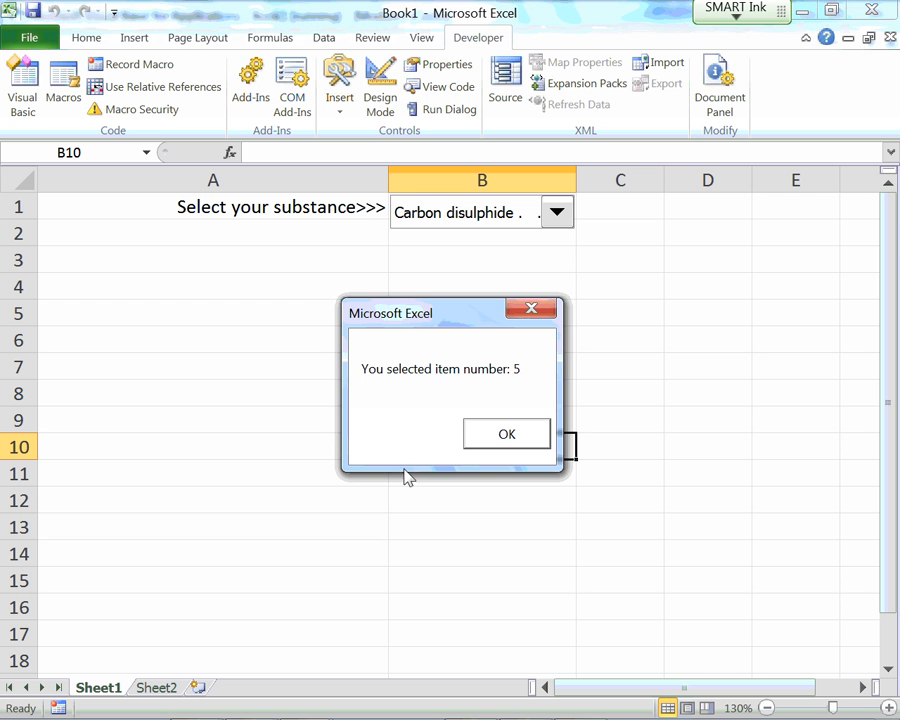
pyautogui.click(503, 436)
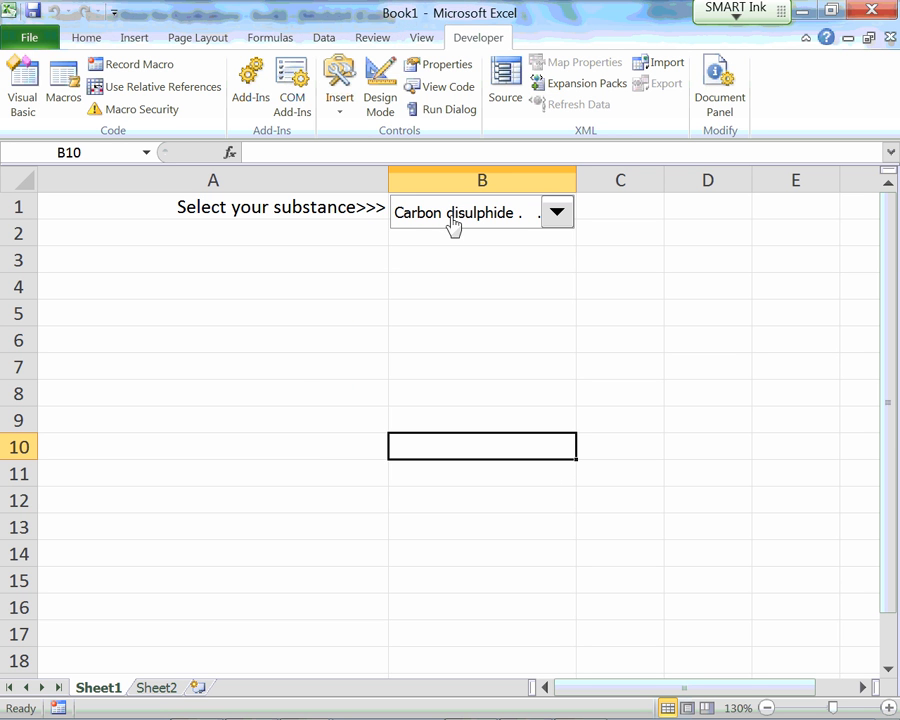
pyautogui.click(454, 224)
pyautogui.click(452, 240)
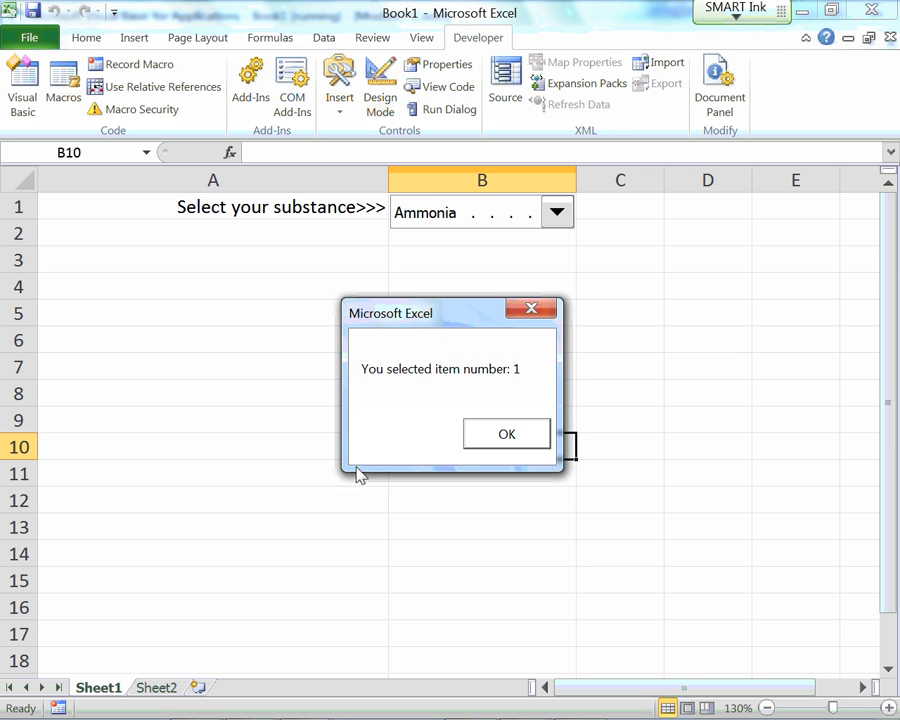
pyautogui.click(504, 436)
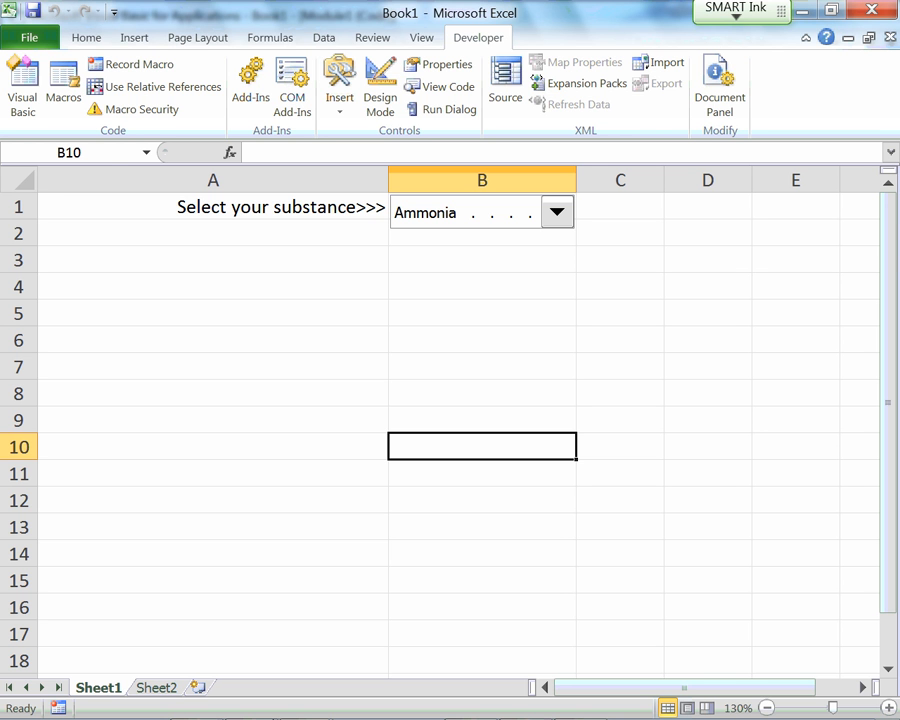
# Add the line ItemSelected = Cells(1, 2) below the MsgBox line in the DropDown1_Change macro.
pyautogui.hotkey('alt', 'F11')
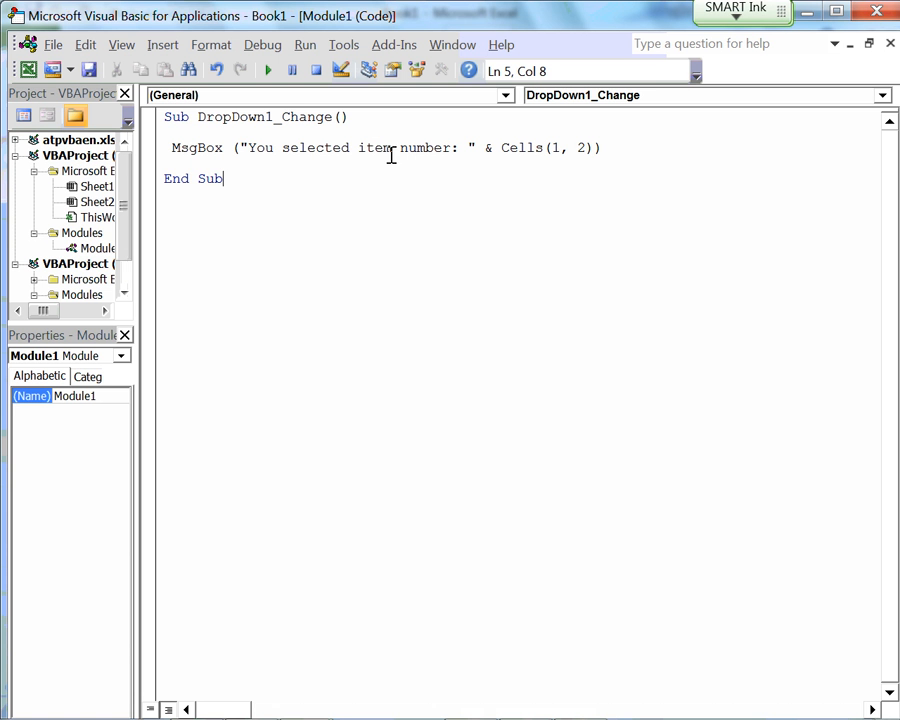
pyautogui.click(217, 158)
pyautogui.write('ItemSelecte')
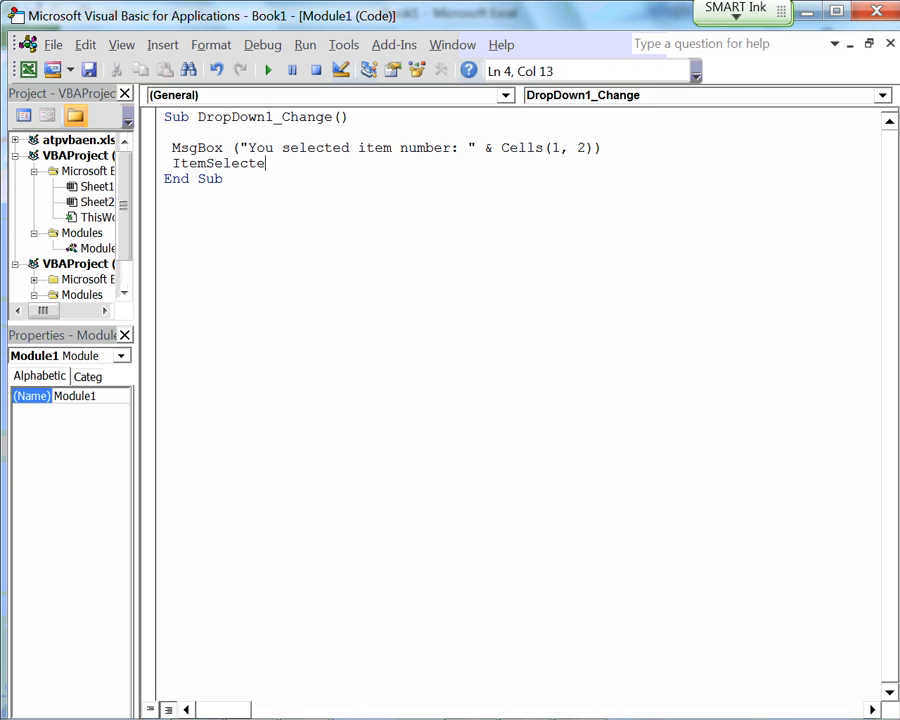
pyautogui.write('d -')
pyautogui.press('BackSpace')
pyautogui.press('BackSpace')
pyautogui.write('= Cells(1, 2)')
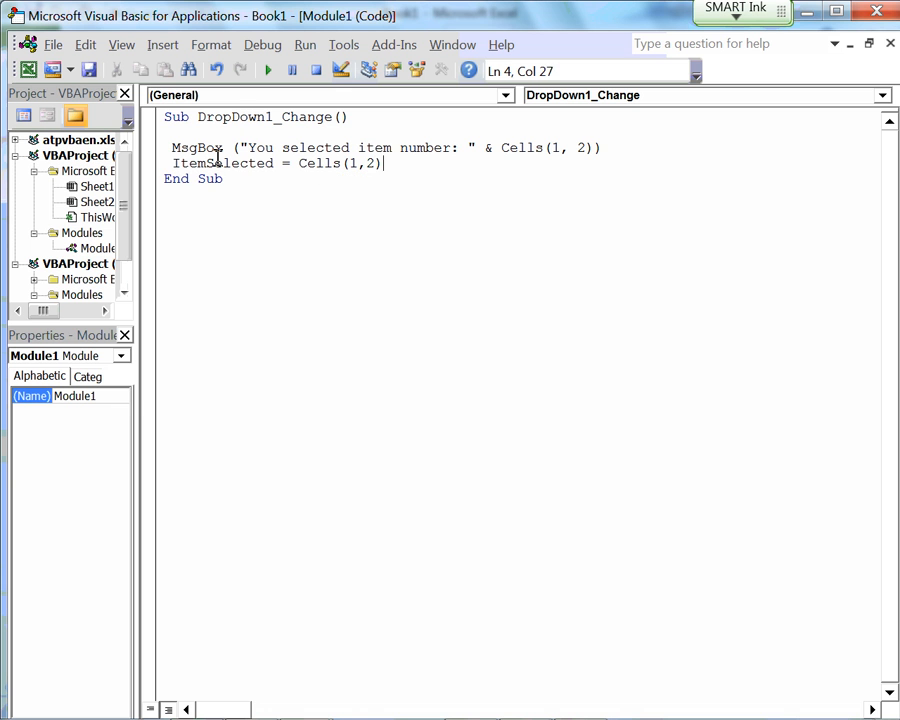
pyautogui.press('Return')
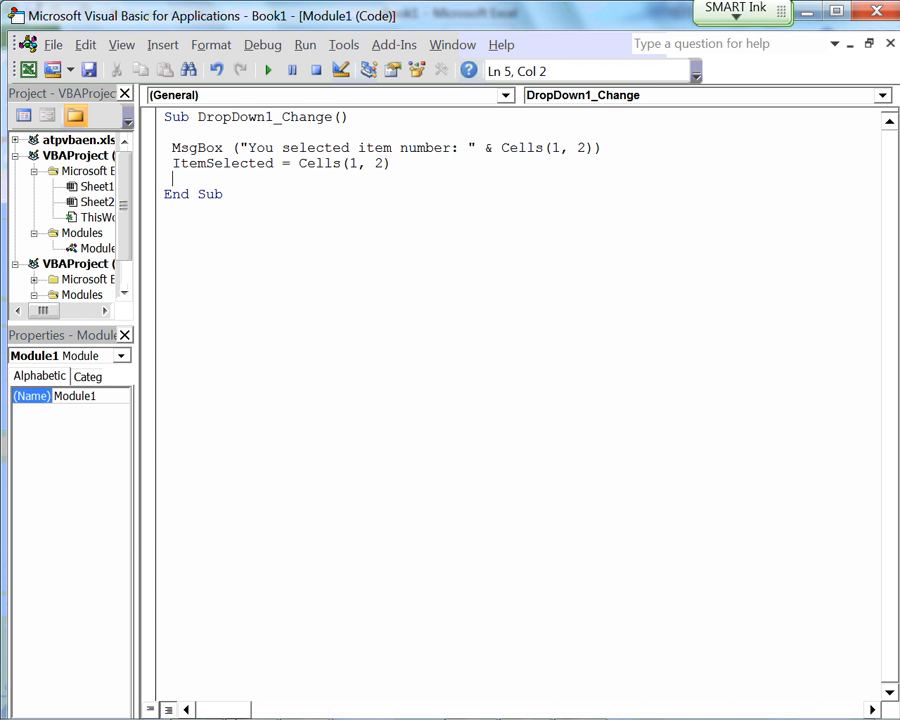
# Check the row positions of the substances on Sheet2 and add the macro line RowLocation = ItemSelected + 1.
pyautogui.moveTo(300, 697)
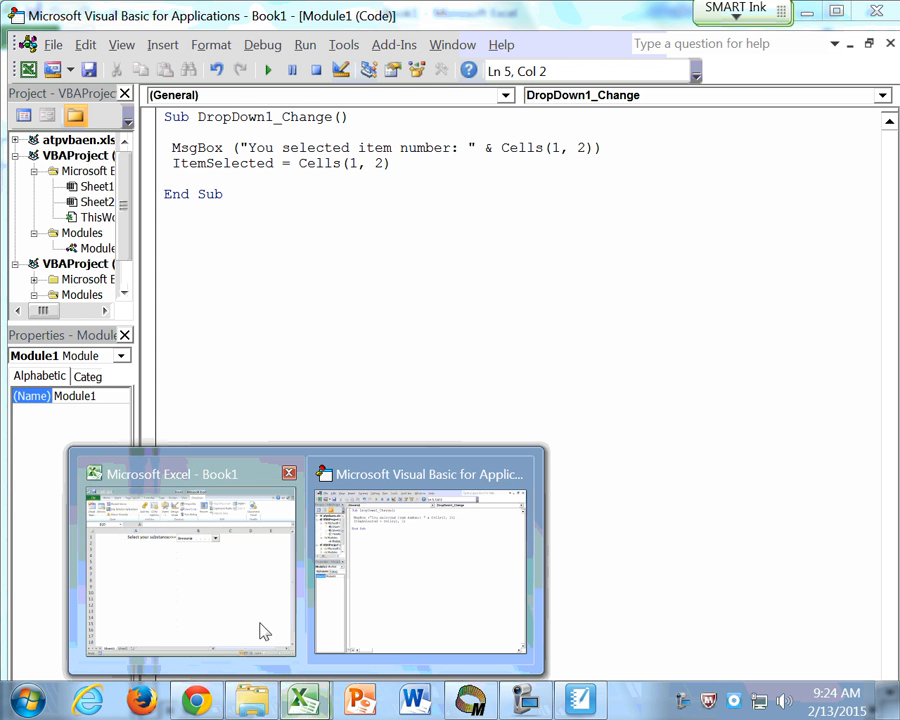
pyautogui.click(171, 622)
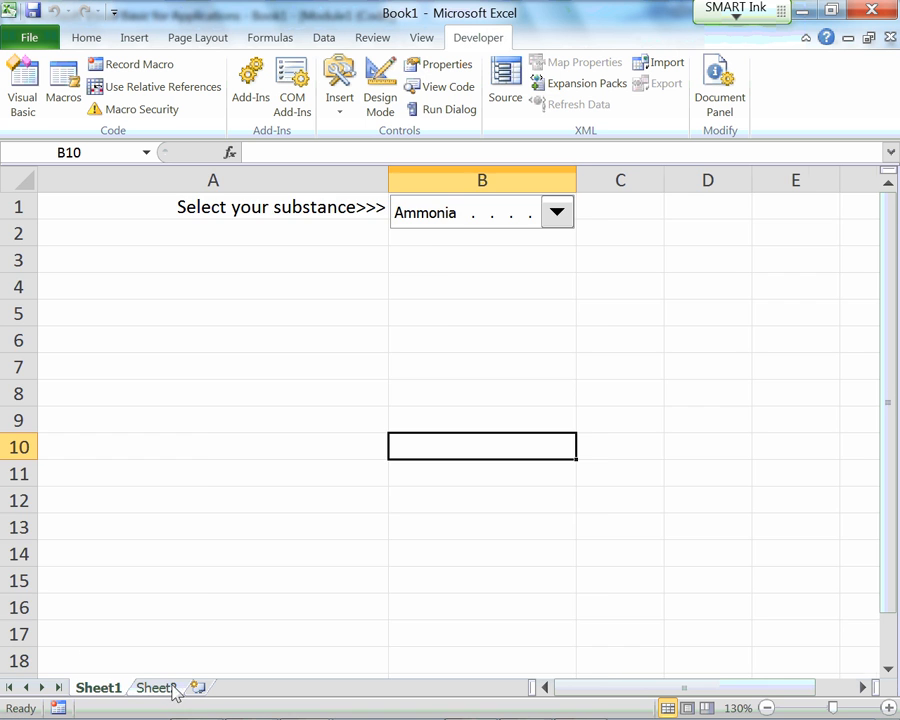
pyautogui.click(162, 686)
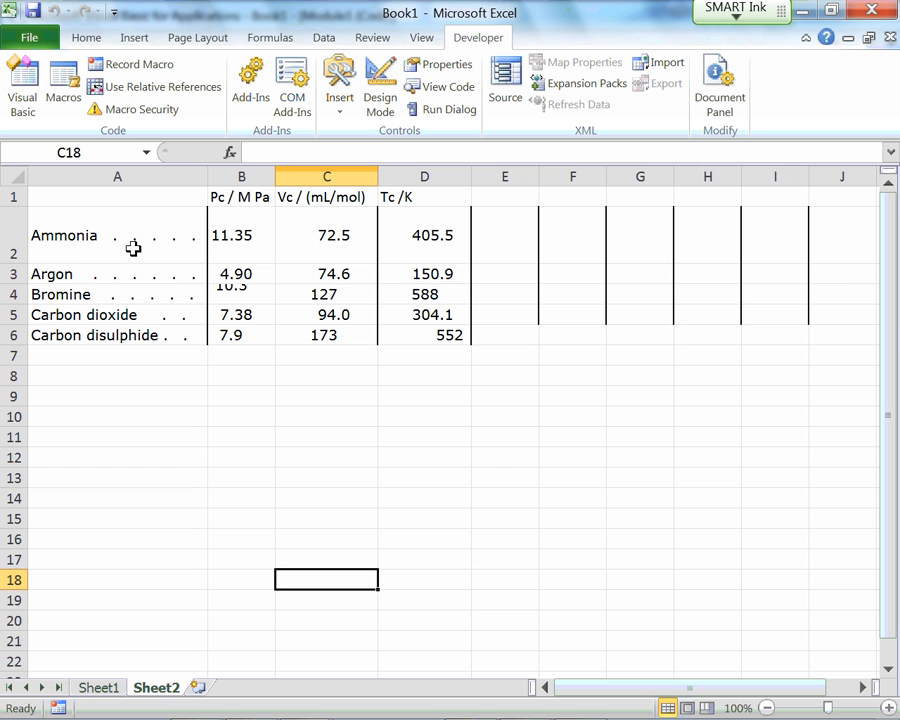
pyautogui.click(36, 276)
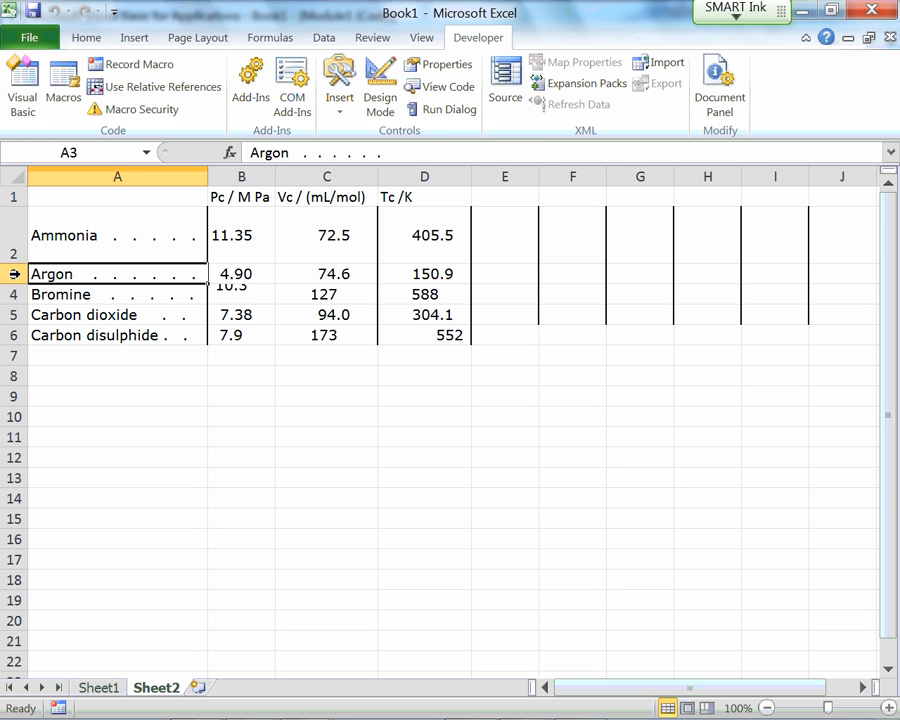
pyautogui.click(45, 296)
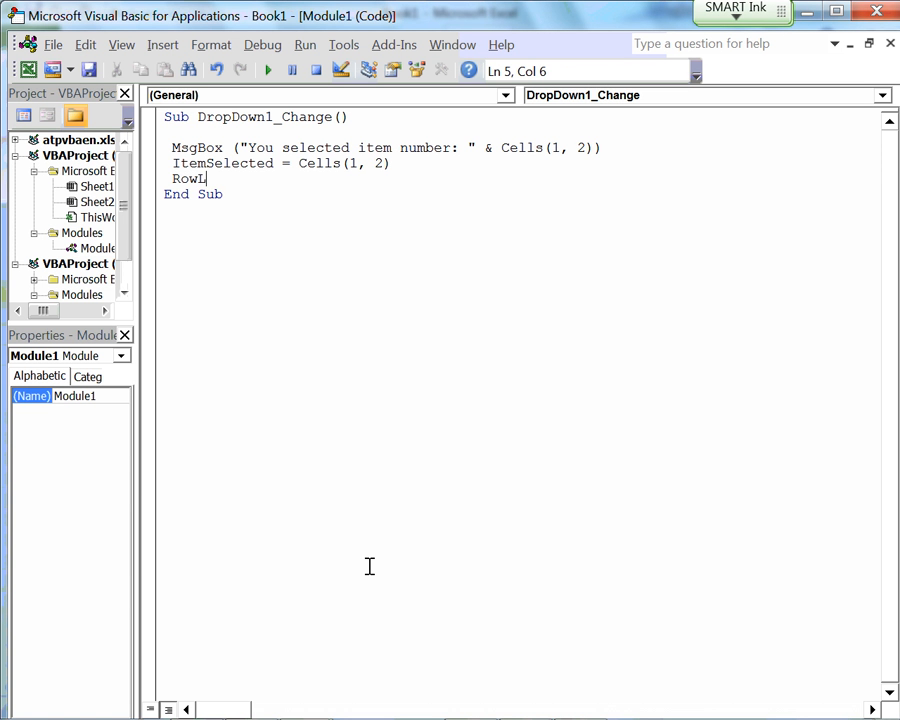
pyautogui.write('o')
pyautogui.press('BackSpace')
pyautogui.press('BackSpace')
pyautogui.write('Location = ItemSe')
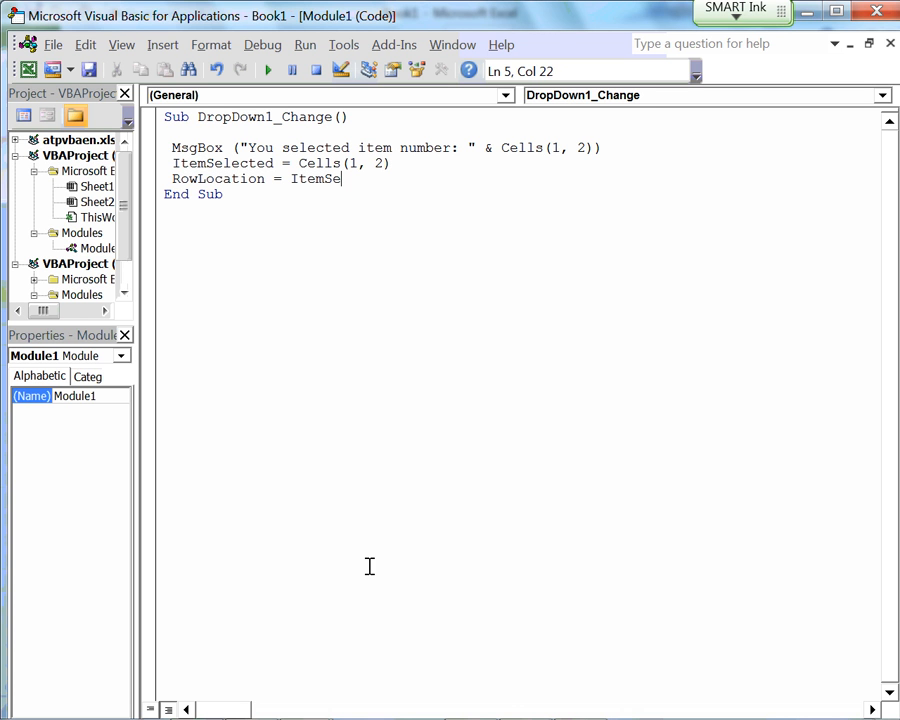
pyautogui.write('lected + 1')
pyautogui.press('Return')
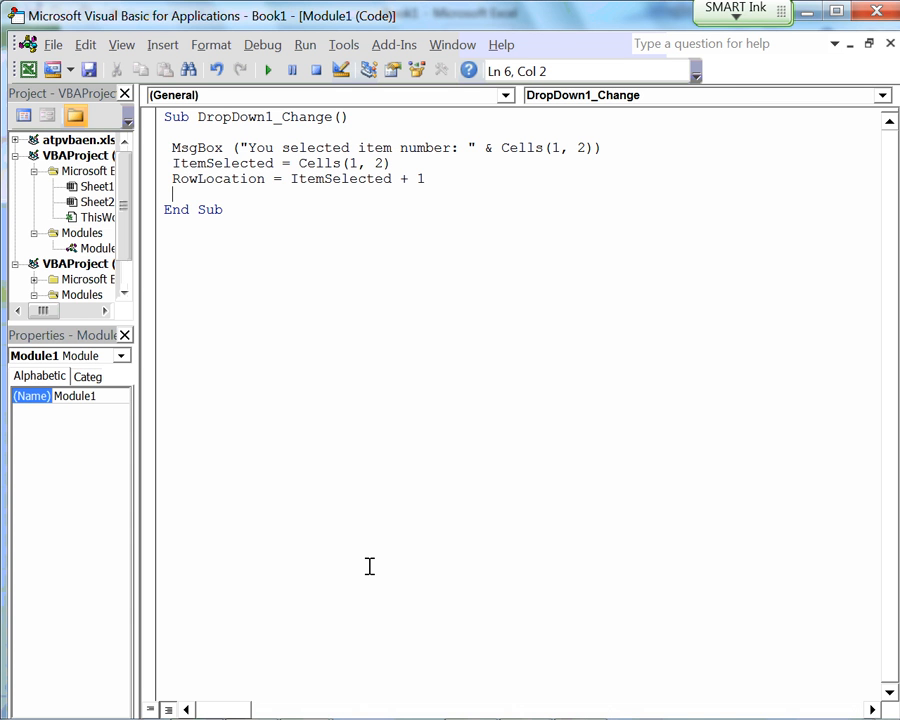
# Add the line Substance = Sheet2.Cells(RowLocation, 1) below the RowLocation line in the macro.
pyautogui.write('Substance')
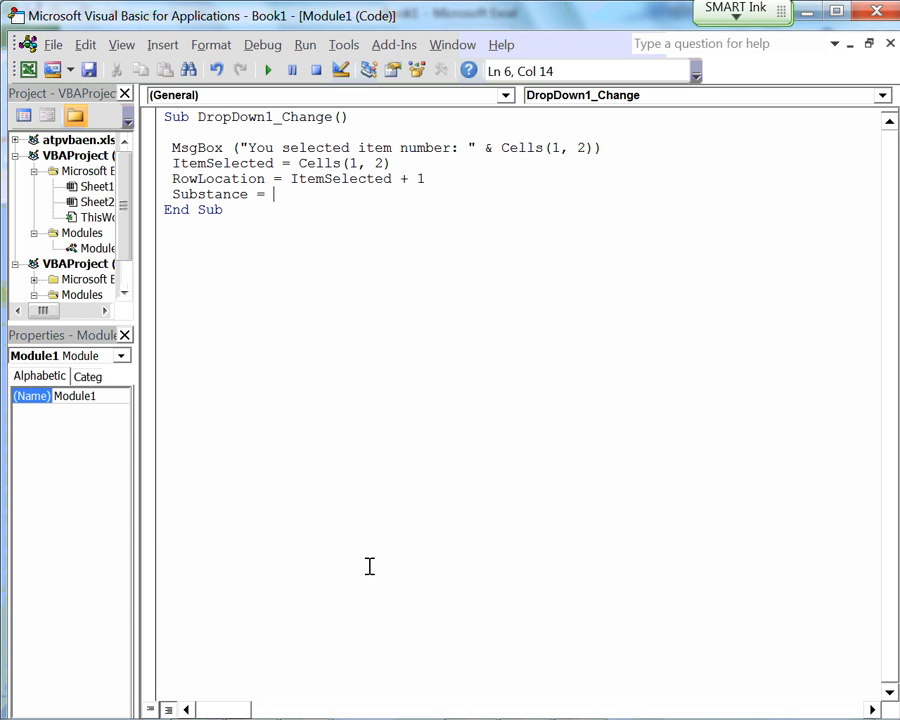
pyautogui.write('= Sheet2.Cells')
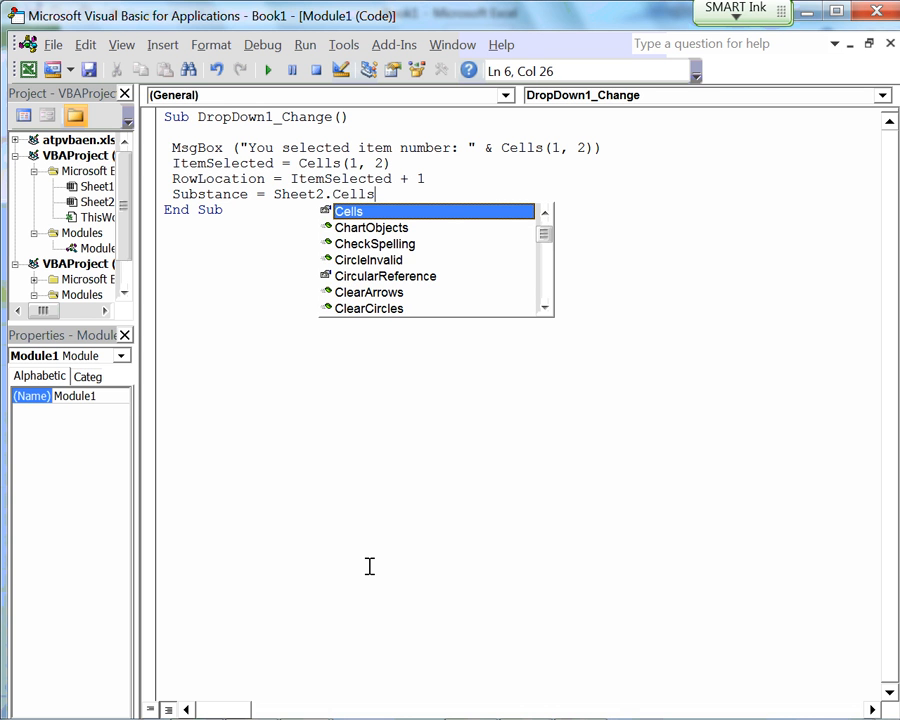
pyautogui.write('(')
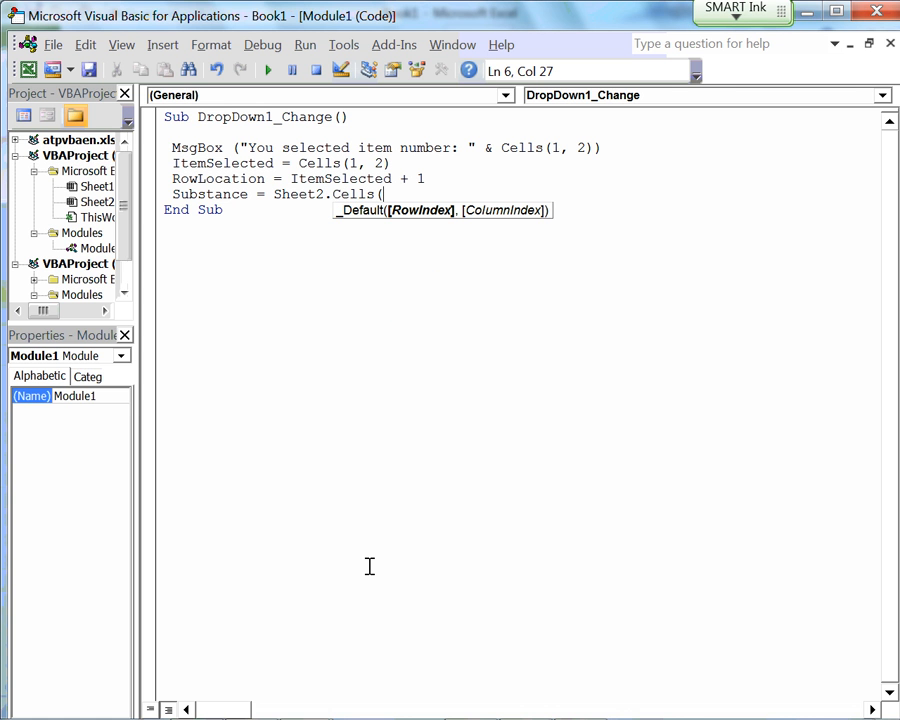
pyautogui.write('Rowlocat')
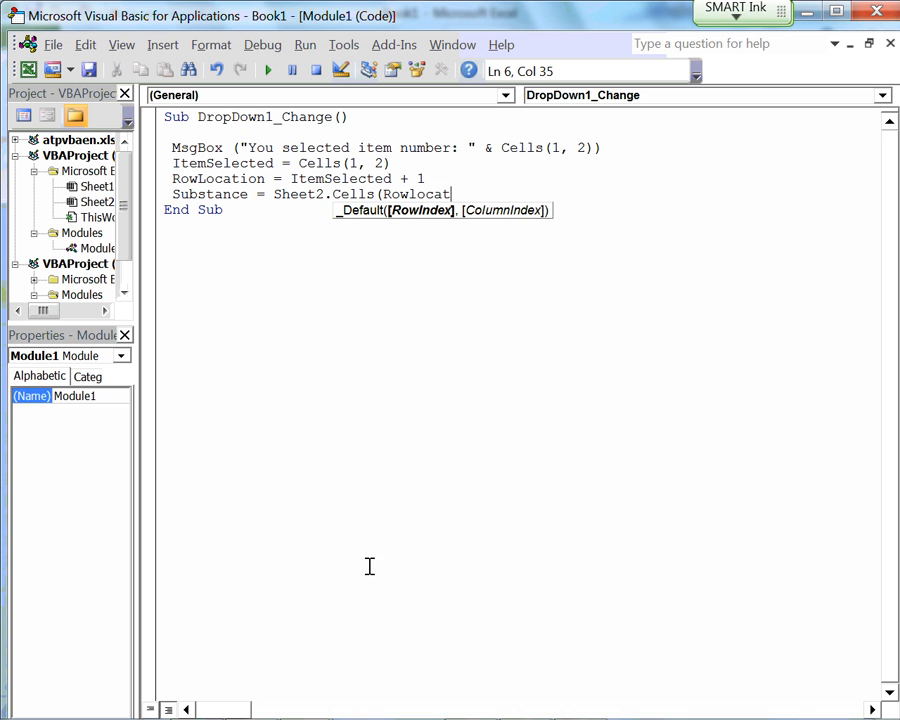
pyautogui.press('BackSpace')
pyautogui.press('BackSpace')
pyautogui.press('BackSpace')
pyautogui.press('BackSpace')
pyautogui.press('BackSpace')
pyautogui.write('Location, ')
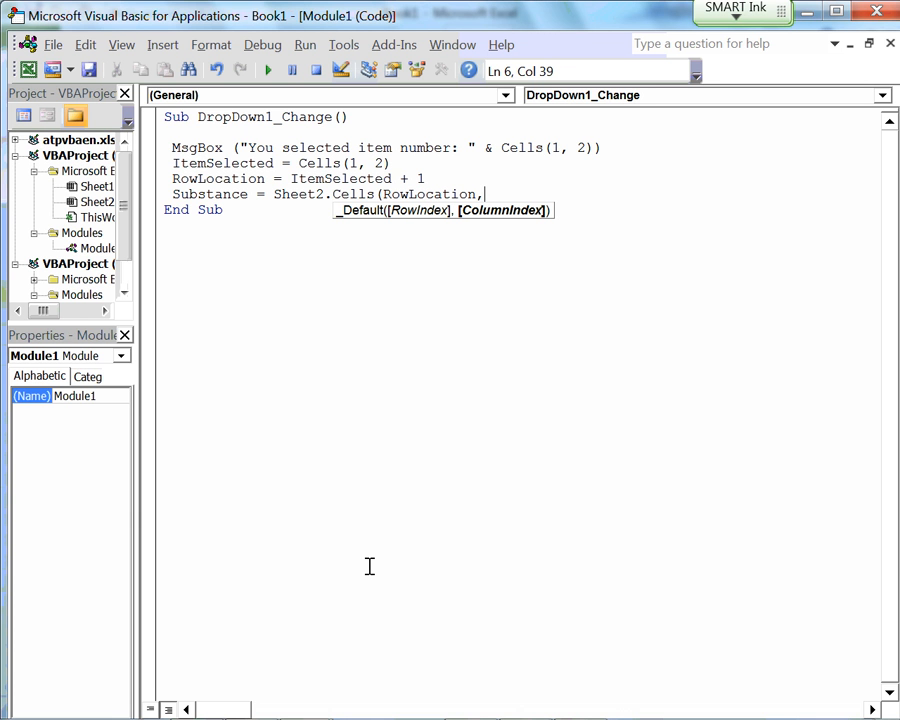
pyautogui.write('1)')
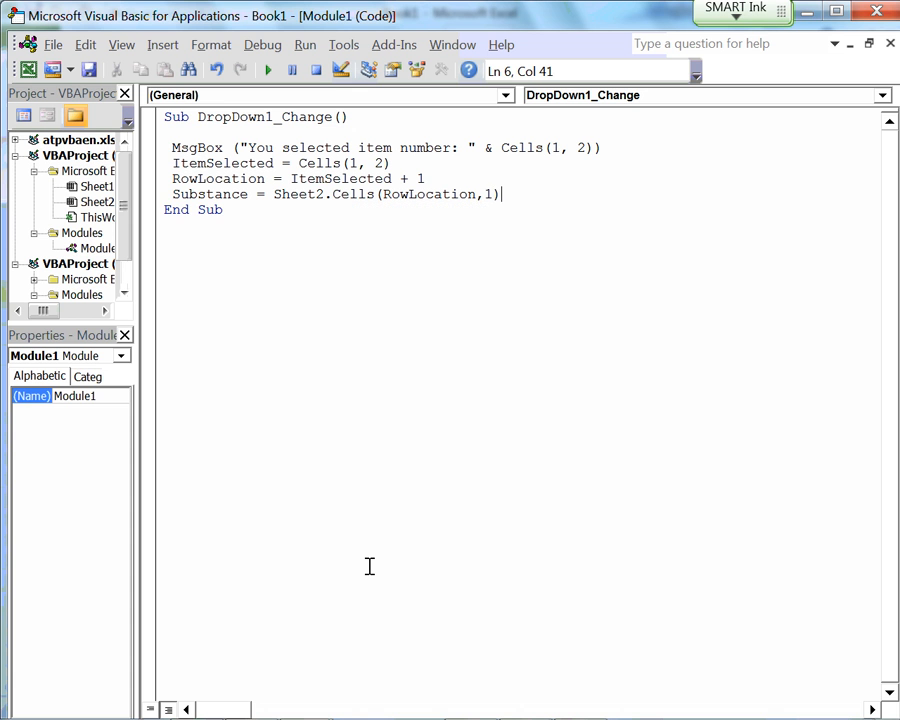
pyautogui.press('Return')
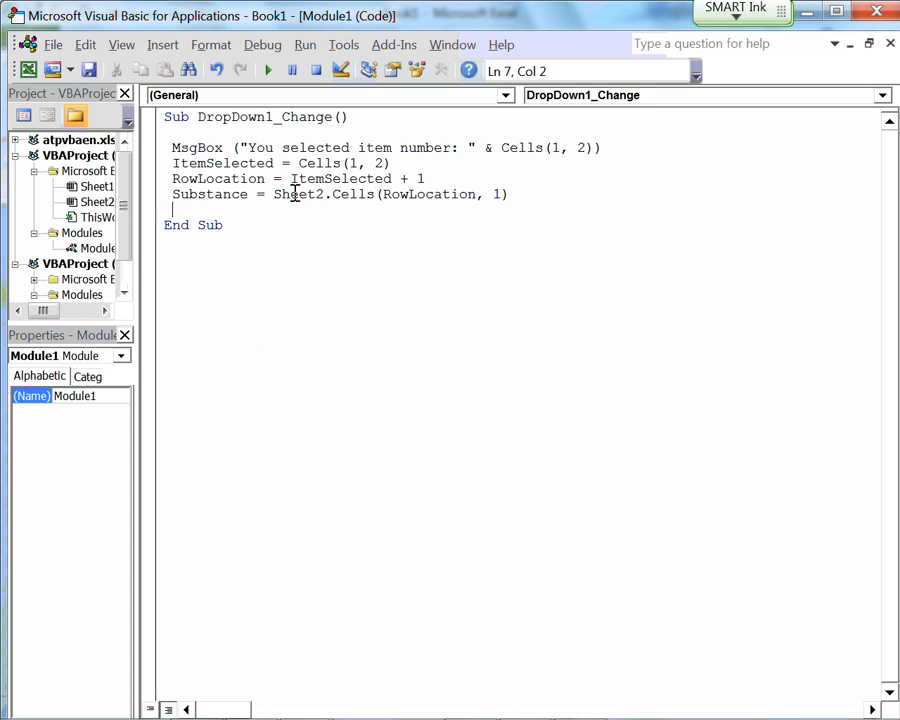
# Add the line MsgBox ("You selected: " & Substance) below the Substance line in the macro.
pyautogui.moveTo(274, 194); pyautogui.dragTo(508, 201)
pyautogui.click(418, 200)
pyautogui.click(192, 208)
pyautogui.write('MsgBox ("')
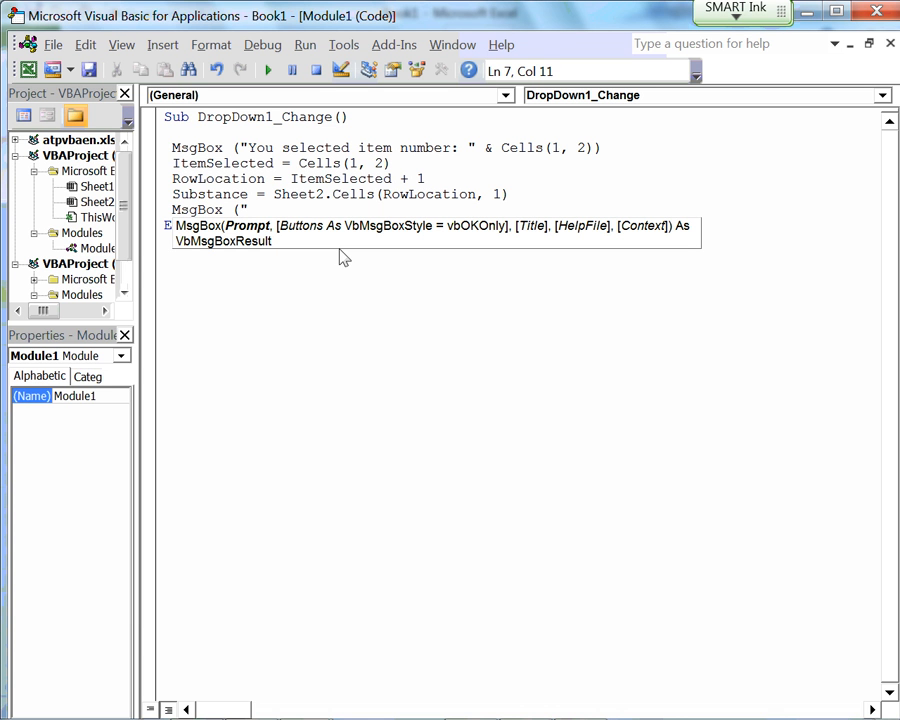
pyautogui.write('You selecte')
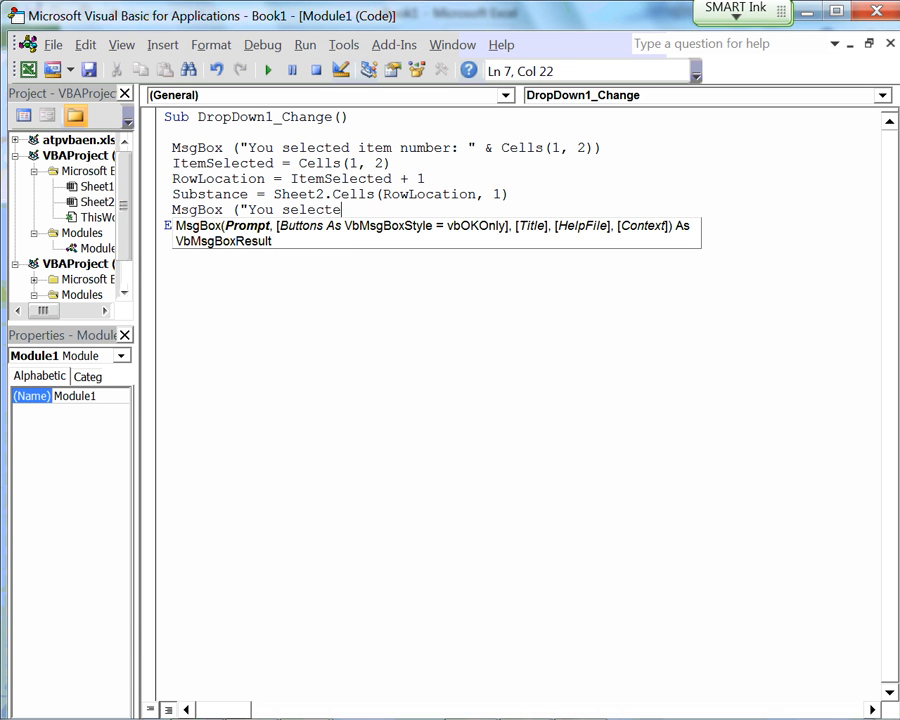
pyautogui.write('d: " & Substance)')
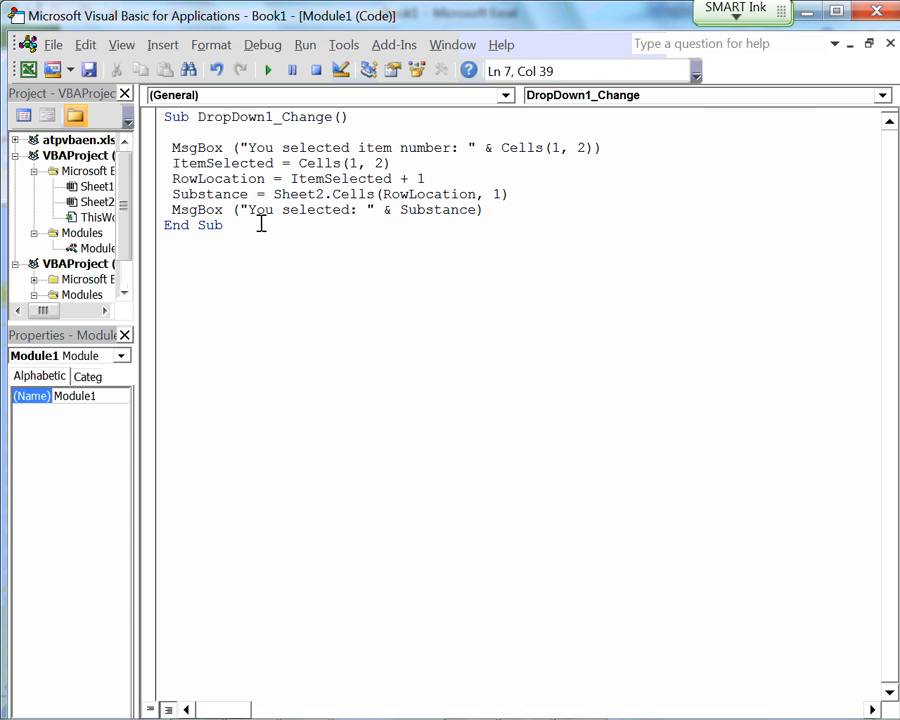
# Reword the second message box's text to "The substance you selected is: ".
pyautogui.click(250, 211)
pyautogui.write('The subs')
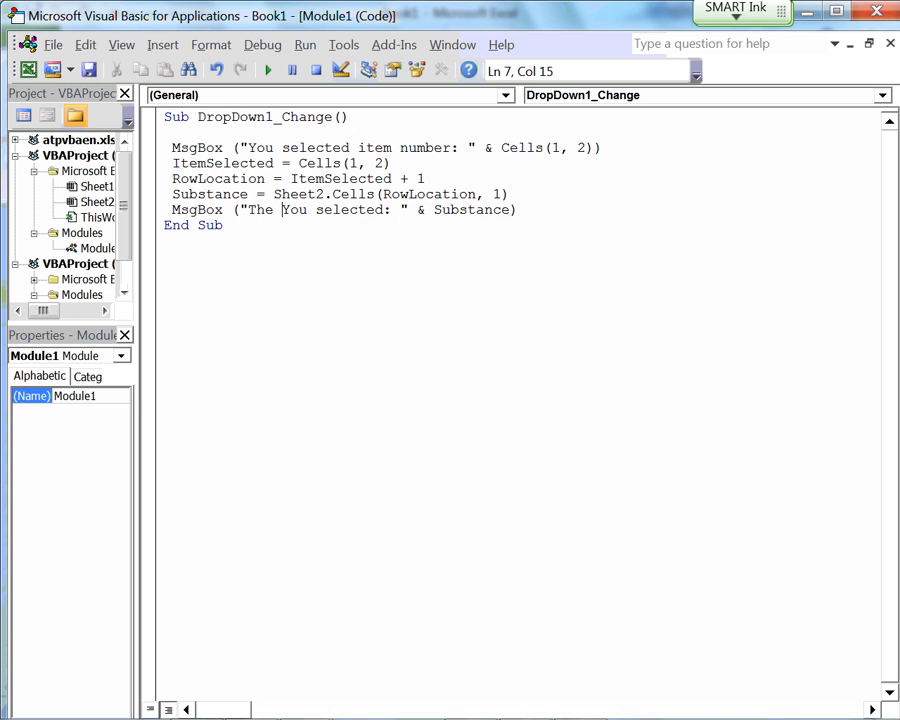
pyautogui.write('tance y')
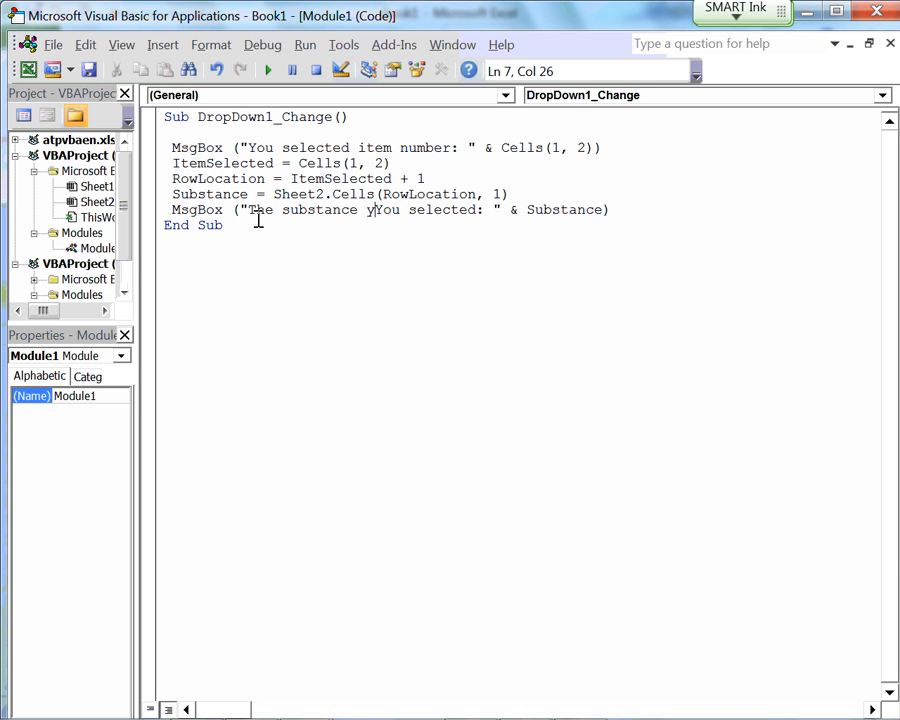
pyautogui.press('Delete')
pyautogui.press('Right')
pyautogui.press('Right')
pyautogui.press('Right')
pyautogui.press('Right')
pyautogui.press('Right')
pyautogui.press('Right')
pyautogui.press('Right')
pyautogui.press('Right')
pyautogui.press('Right')
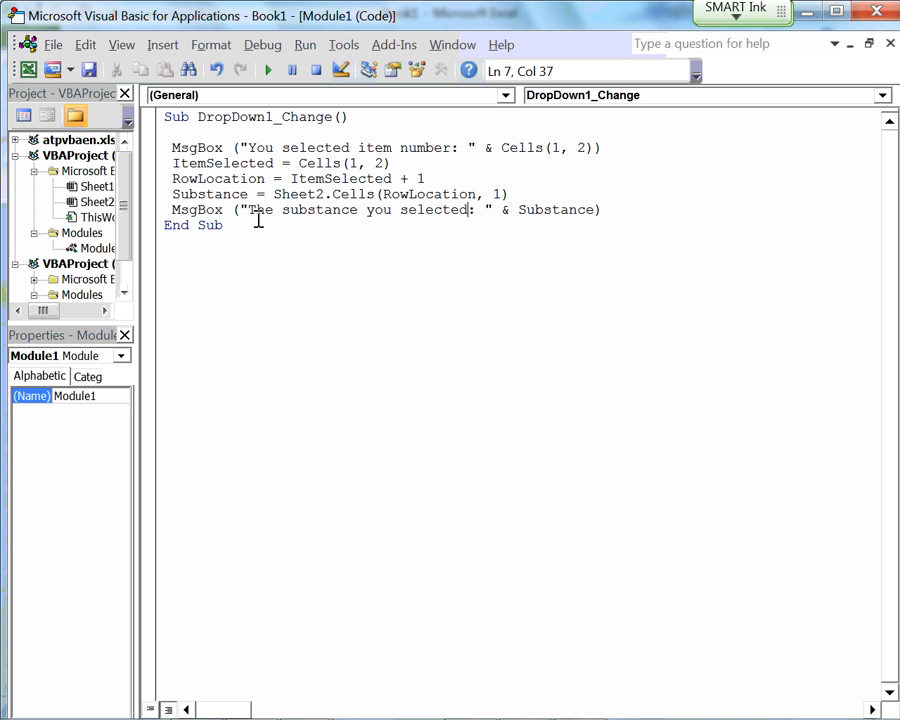
pyautogui.write('is')
pyautogui.click(375, 303)
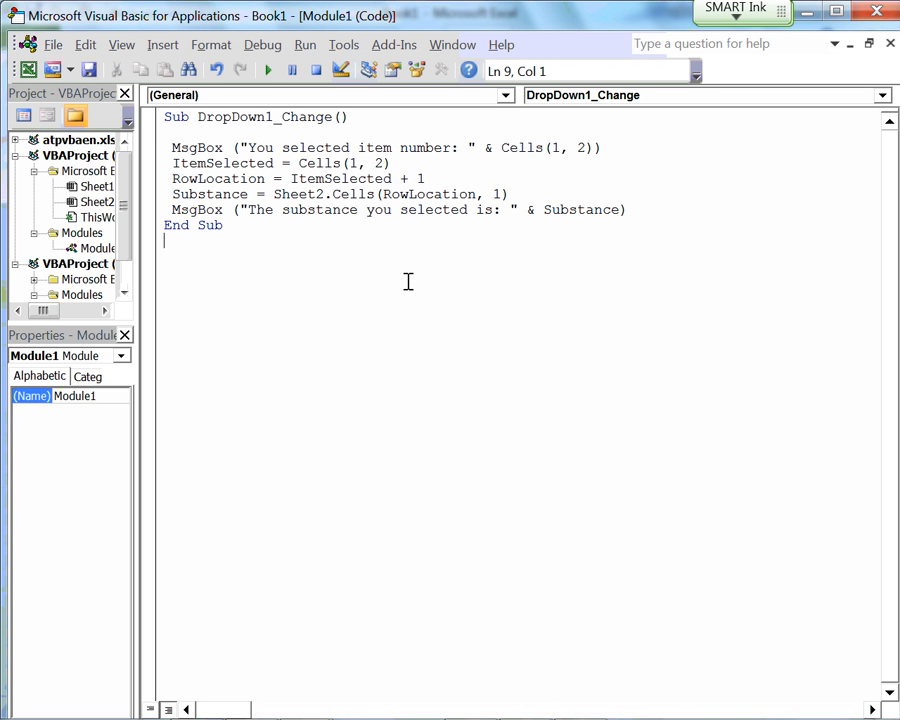
# Test the macro on Sheet1 by choosing Carbon dioxide and Argon in the combo box, dismissing each message.
pyautogui.click(28, 70)
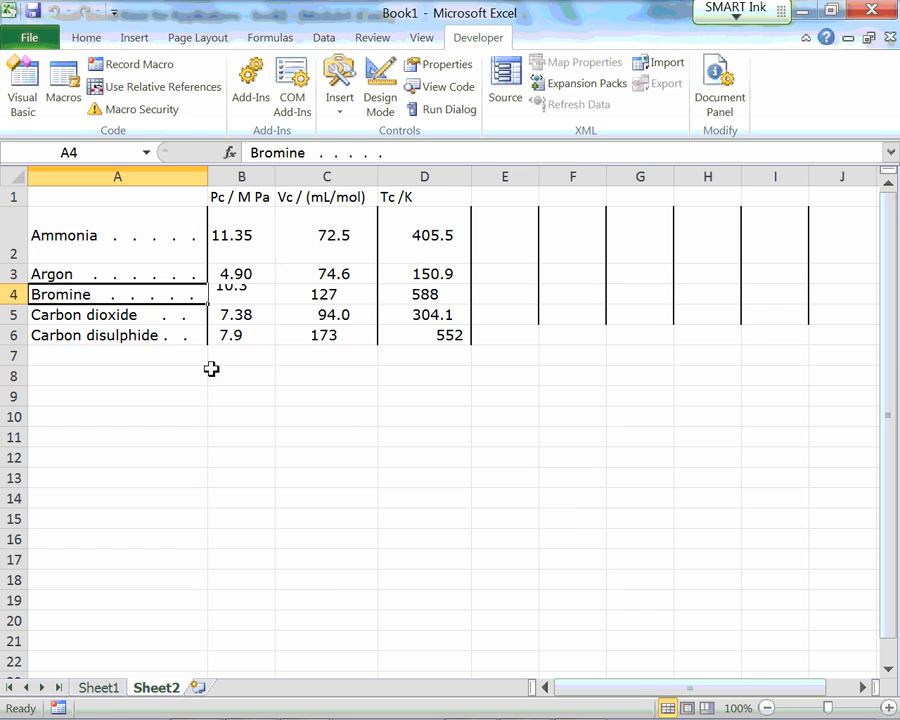
pyautogui.click(99, 688)
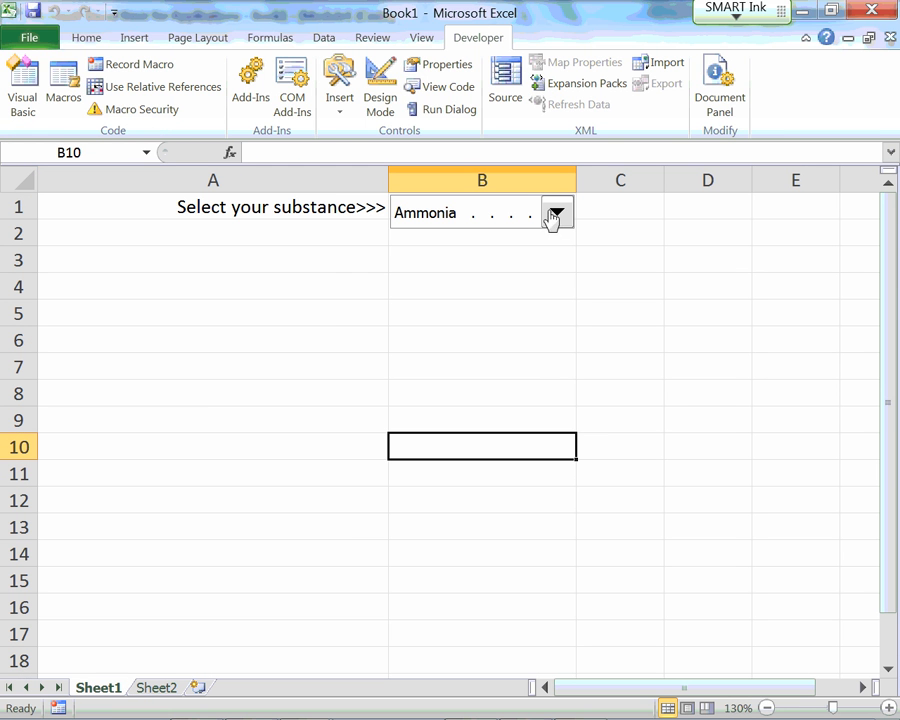
pyautogui.click(557, 214)
pyautogui.click(492, 290)
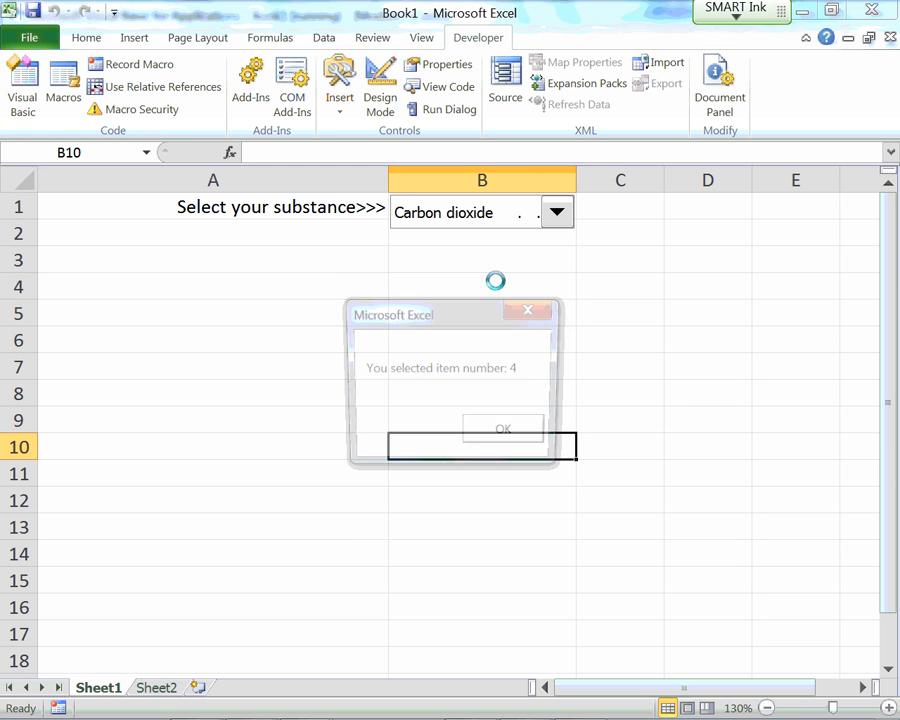
pyautogui.click(506, 436)
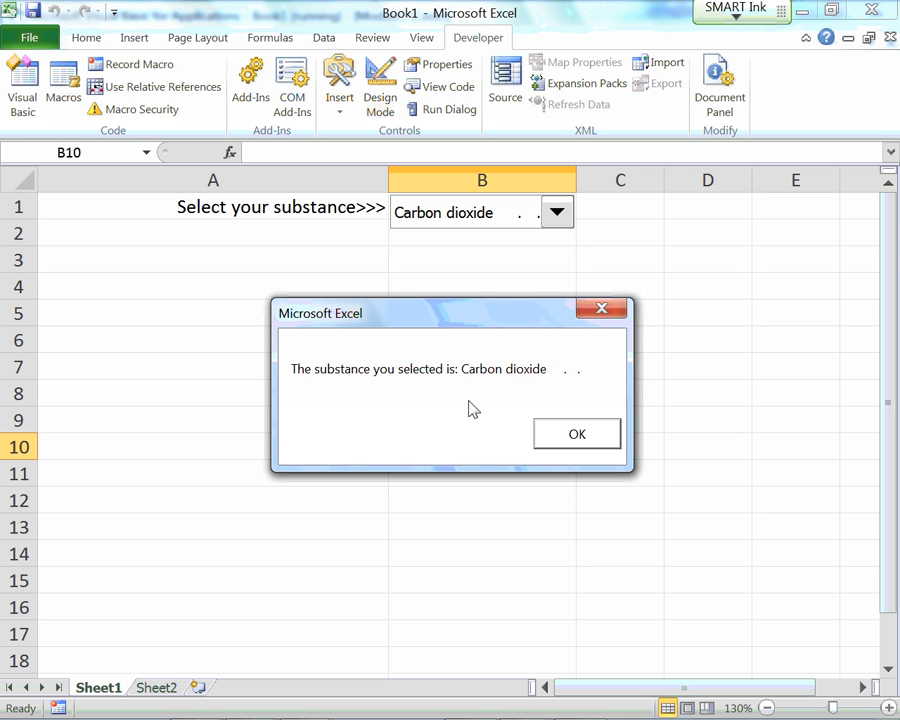
pyautogui.click(583, 437)
pyautogui.click(547, 213)
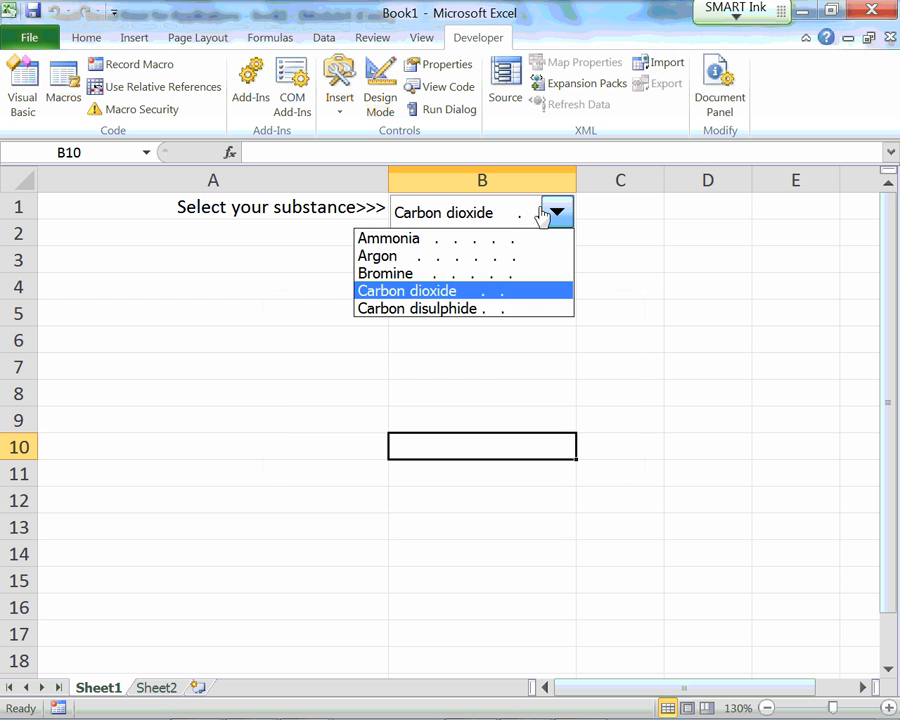
pyautogui.click(505, 255)
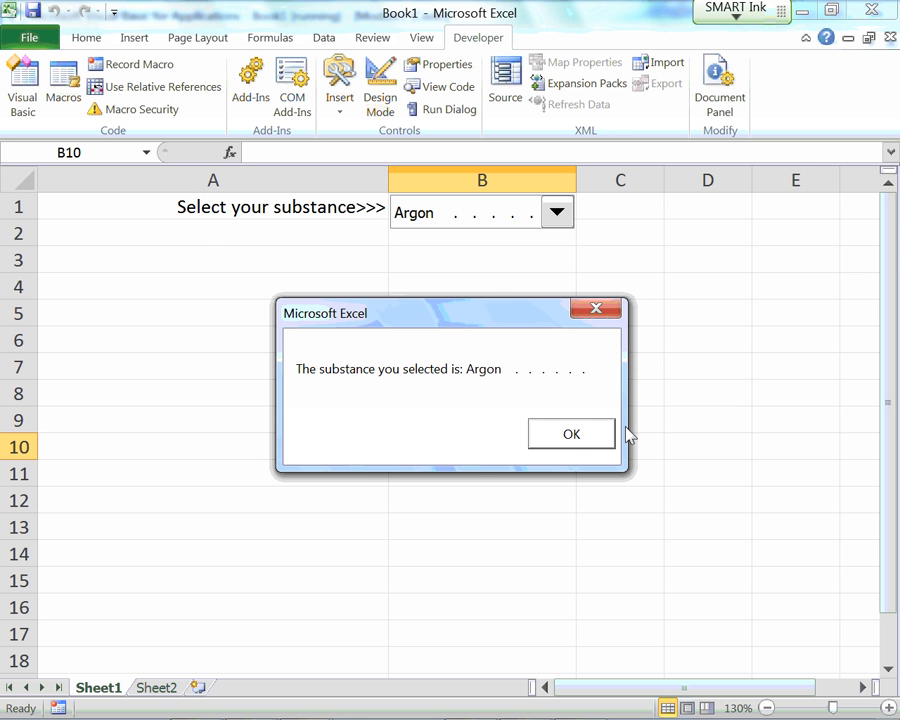
pyautogui.click(598, 438)
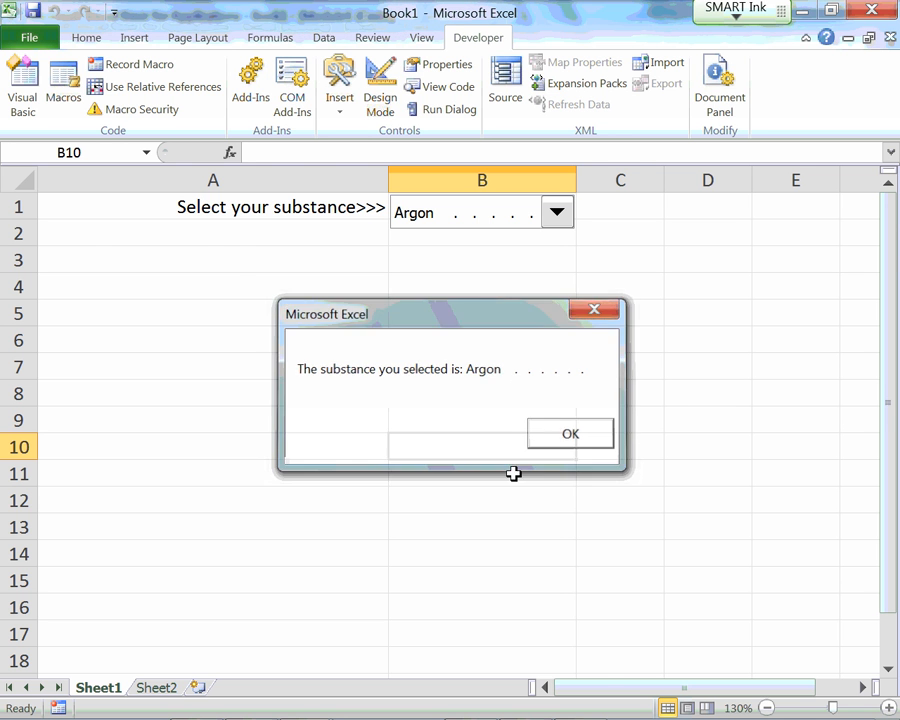
# Check the constants table on Sheet2, and on Sheet1 enter Critical Pressure in A3 and the unit atm in C3.
pyautogui.click(166, 690)
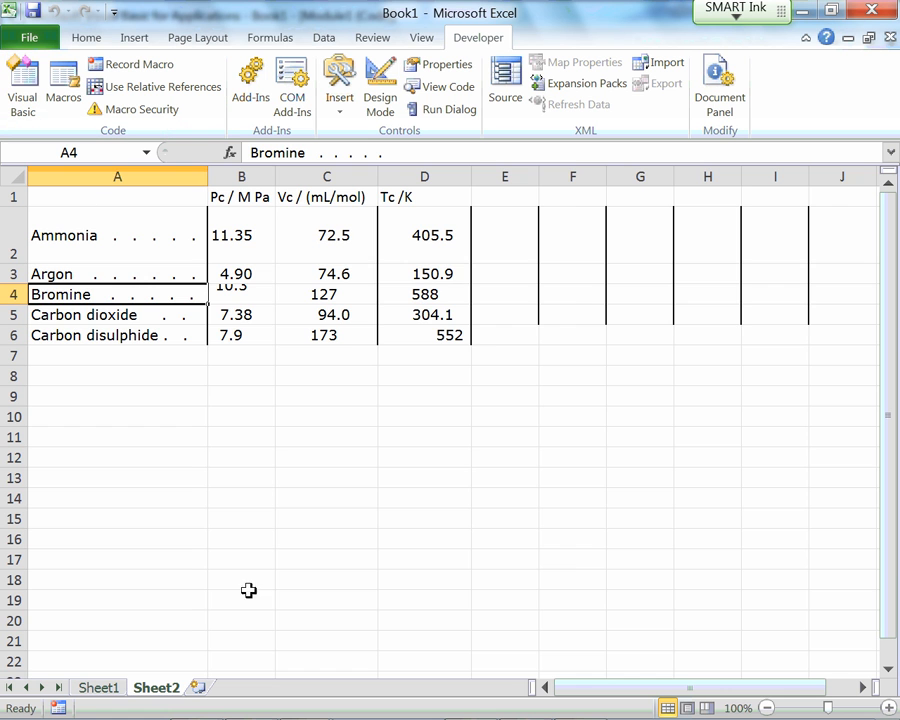
pyautogui.click(105, 688)
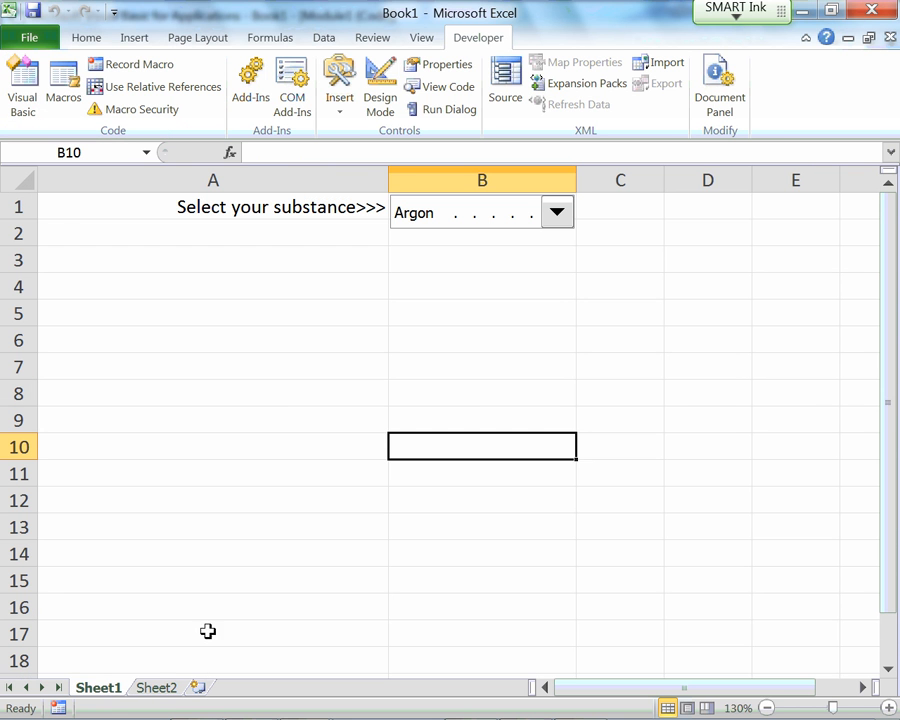
pyautogui.click(283, 263)
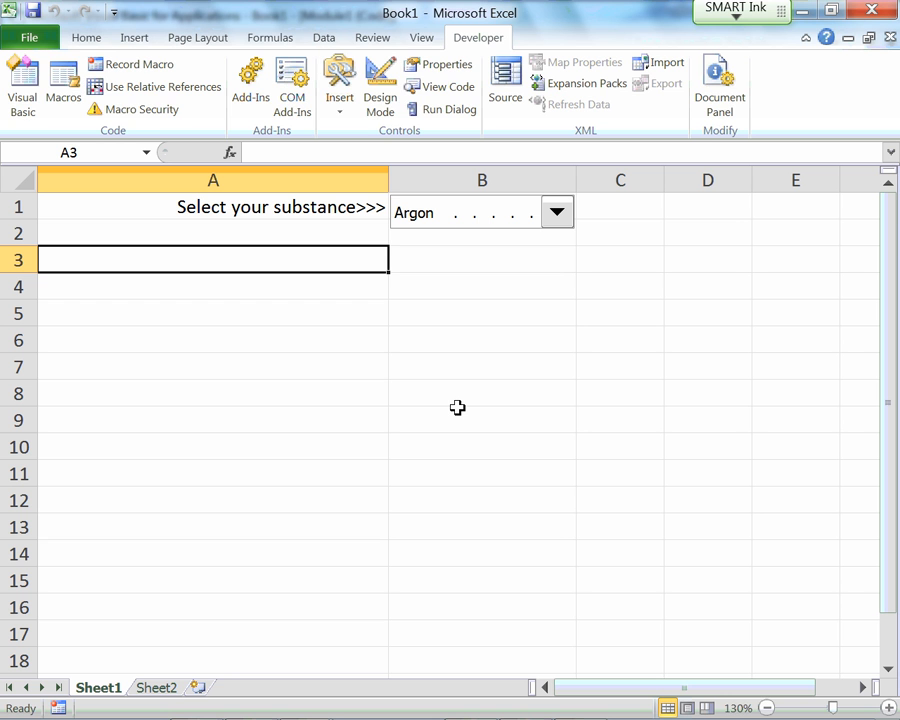
pyautogui.write('Critcal')
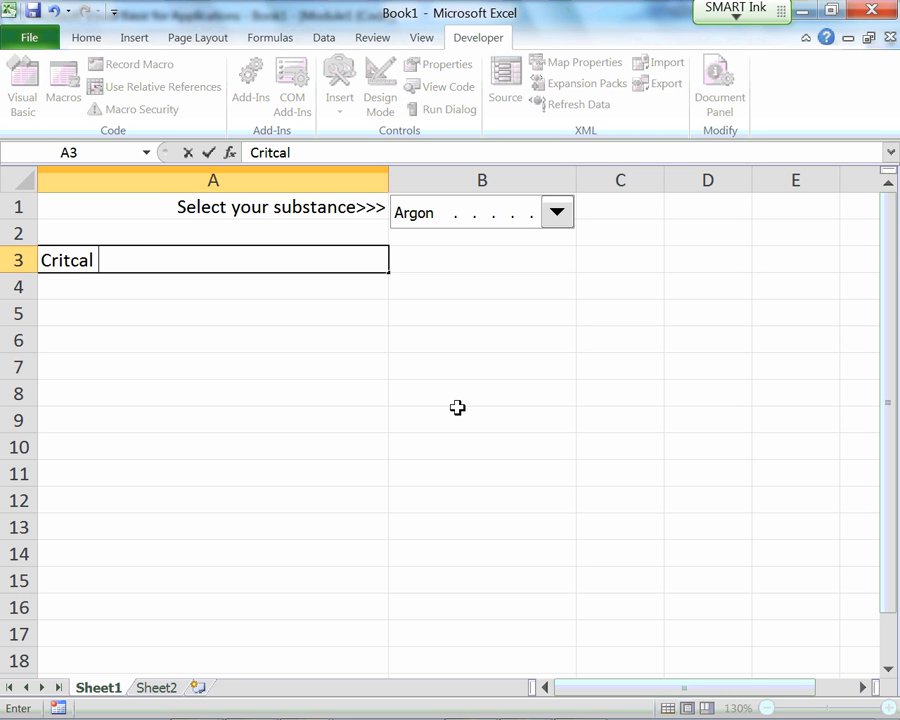
pyautogui.press('BackSpace')
pyautogui.press('BackSpace')
pyautogui.write('ical Pressure')
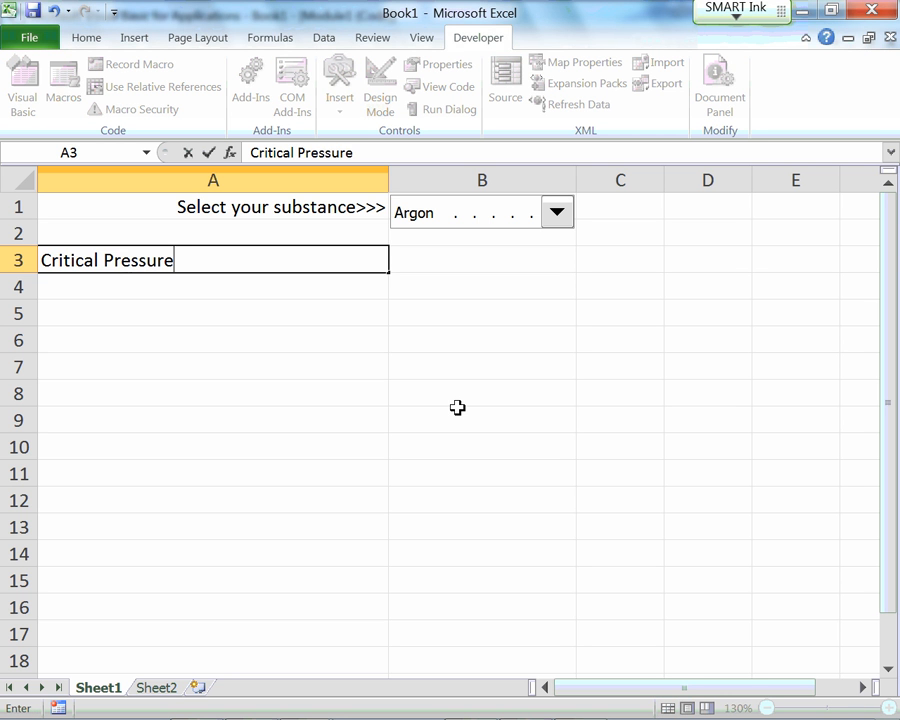
pyautogui.press('Return')
pyautogui.press('Up')
pyautogui.press('Right')
pyautogui.press('Right')
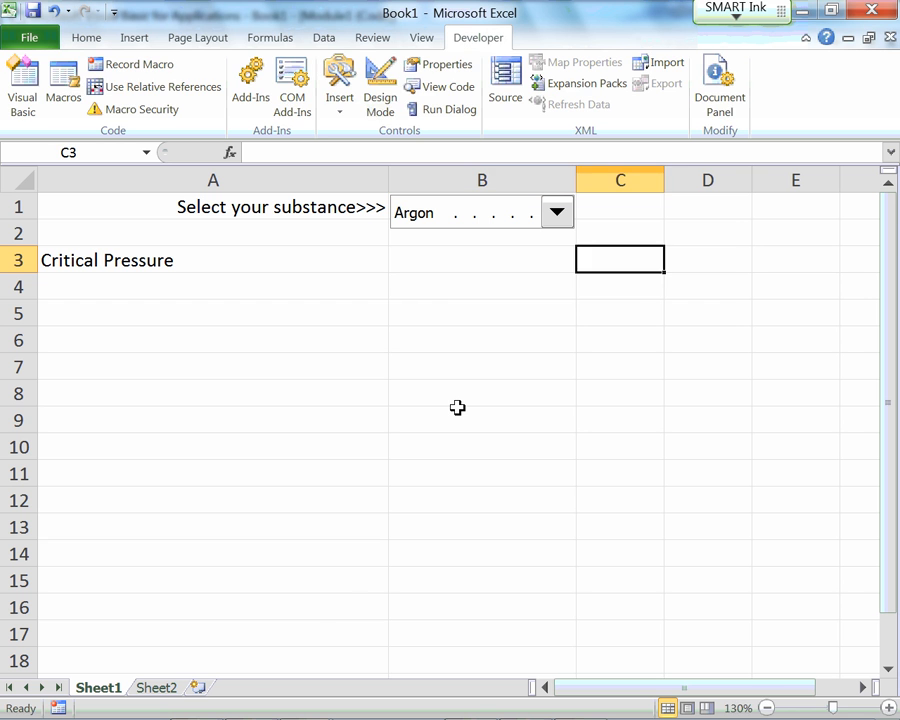
pyautogui.write('atm')
pyautogui.press('Return')
pyautogui.press('Left')
pyautogui.press('Left')
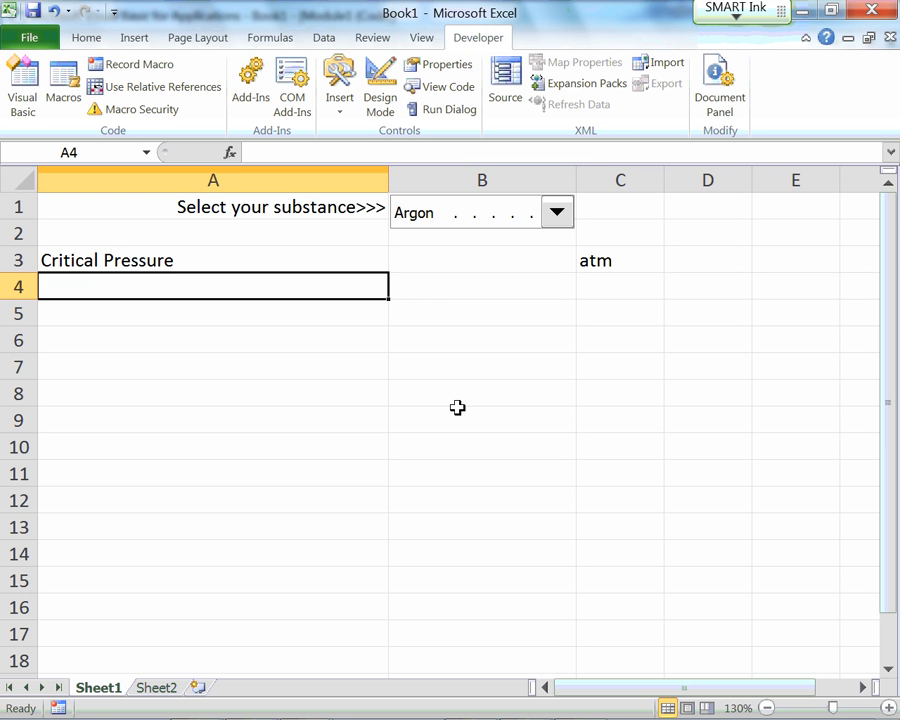
# Enter Critical Temperature in A4 with the unit K in C4, and start a label with Crit in A5.
pyautogui.write('Critical Temperature')
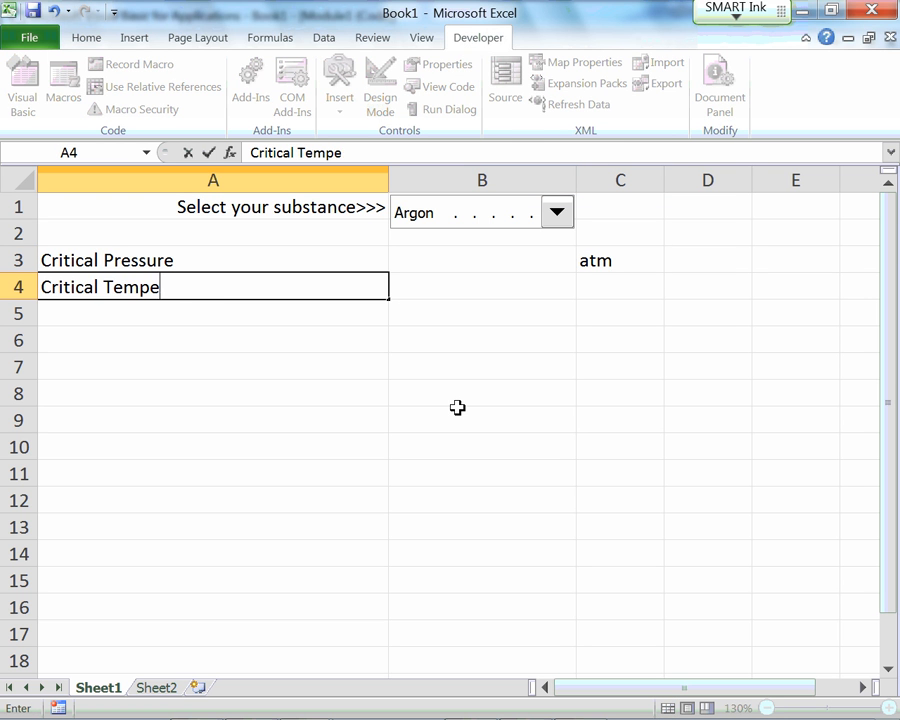
pyautogui.press('Right')
pyautogui.press('Right')
pyautogui.write('K')
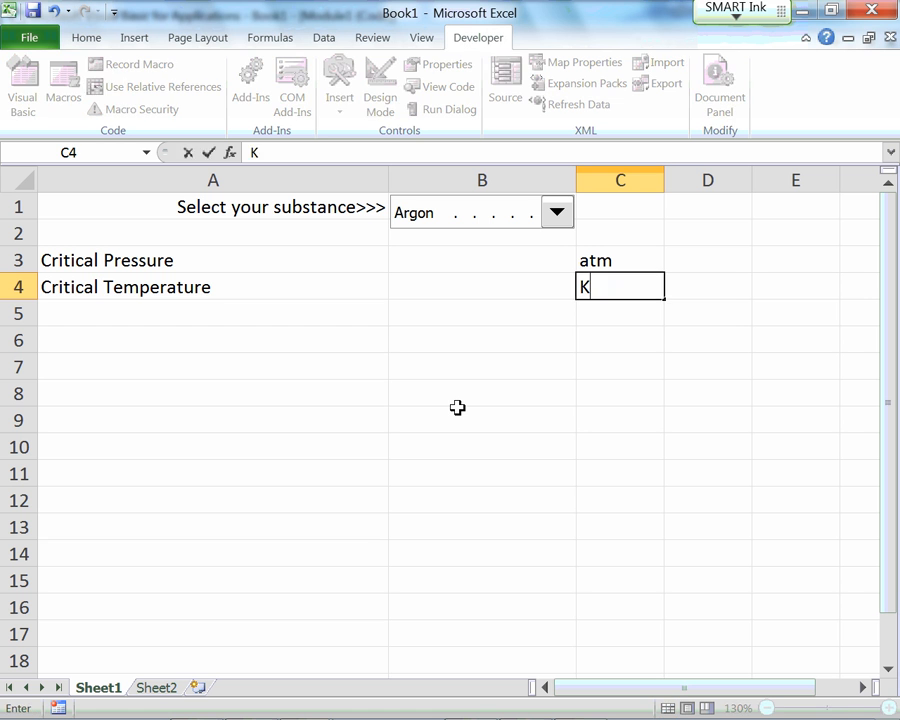
pyautogui.press('Return')
pyautogui.press('Left')
pyautogui.press('Left')
pyautogui.write('Crit')
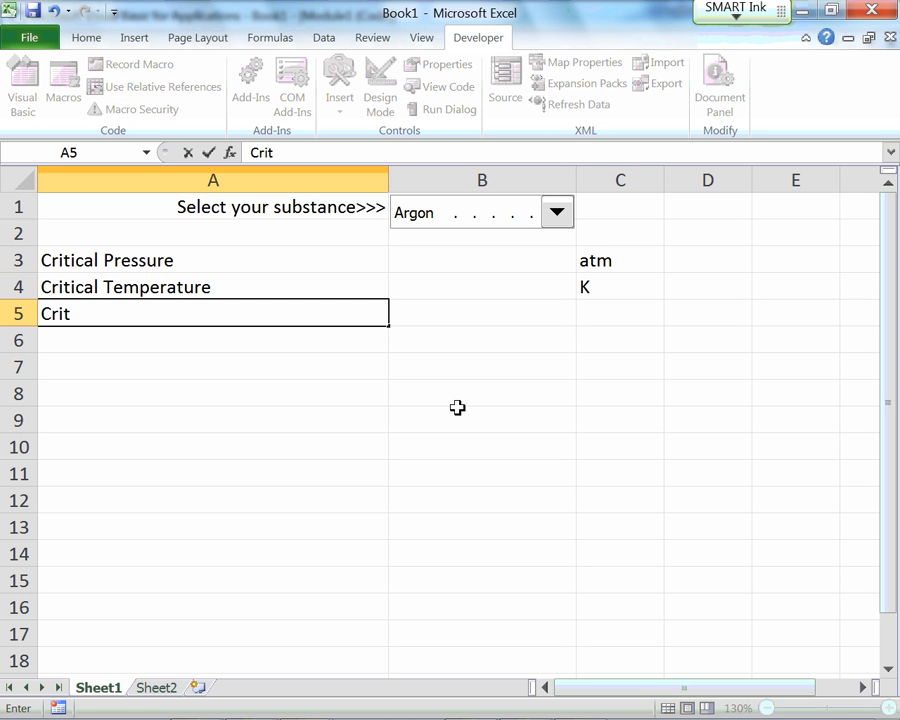
# Change the label in A4 to Critical Volume and its unit in C4 to L/mol.
pyautogui.press('Up')
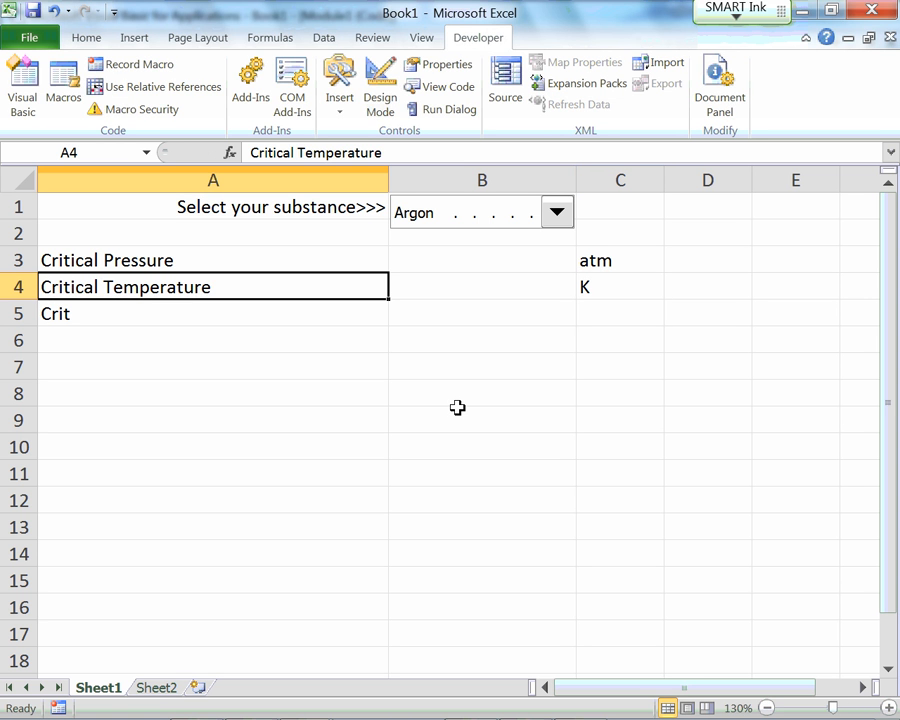
pyautogui.write('Critical Vo')
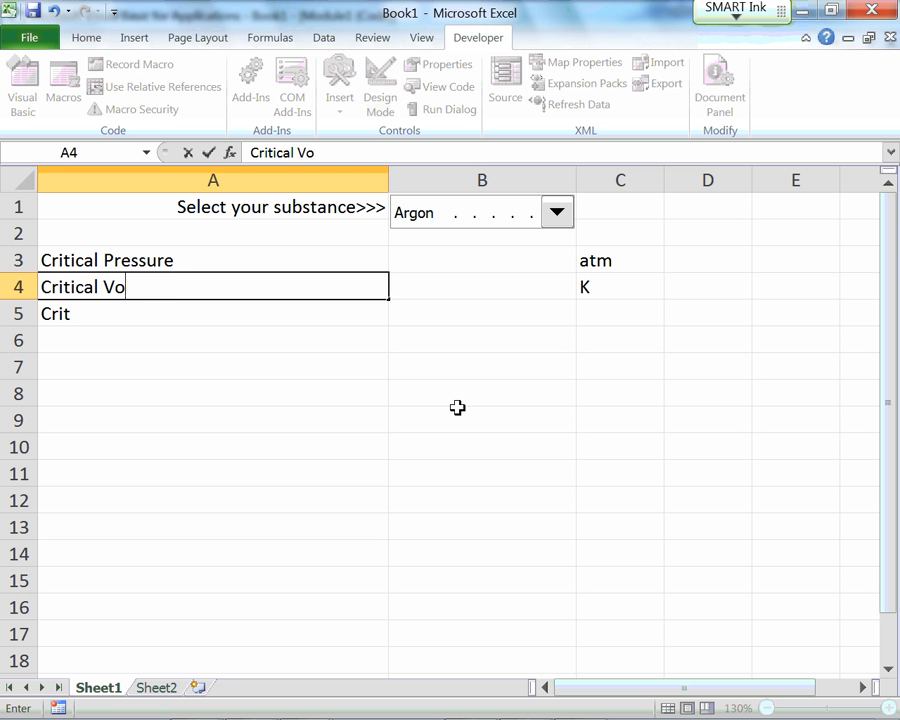
pyautogui.write('lume')
pyautogui.press('Return')
pyautogui.press('Up')
pyautogui.press('Right')
pyautogui.press('Right')
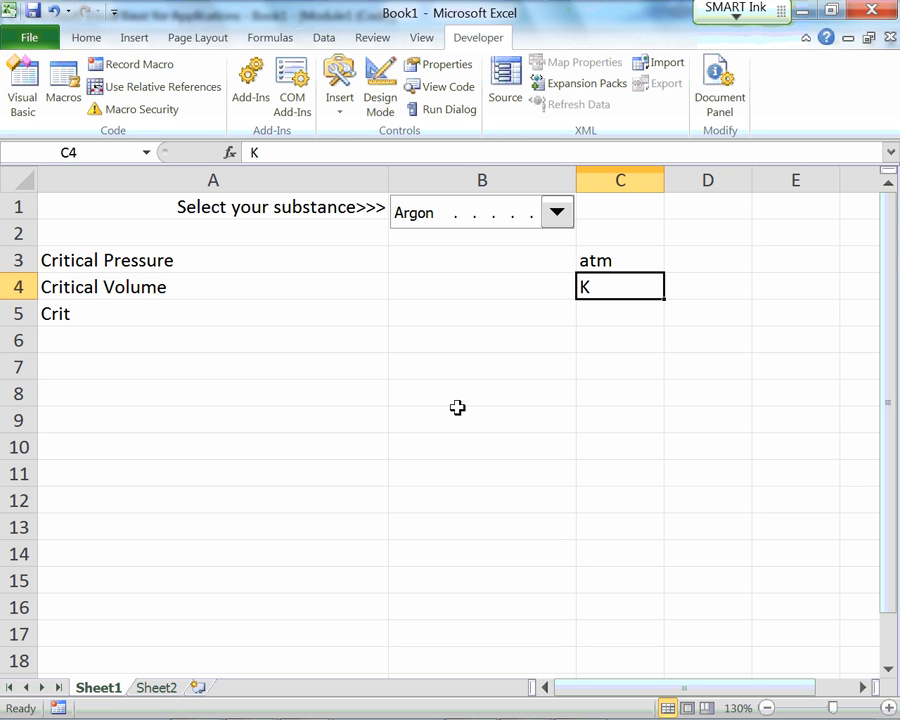
pyautogui.write('mL')
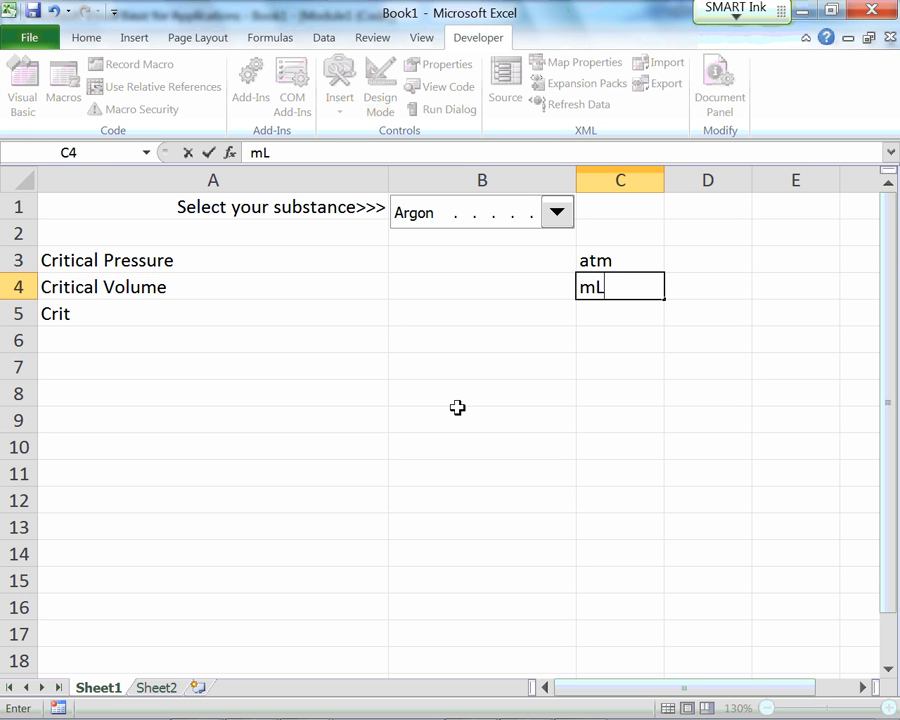
pyautogui.press('BackSpace')
pyautogui.press('BackSpace')
pyautogui.write('L/mol')
pyautogui.press('Return')
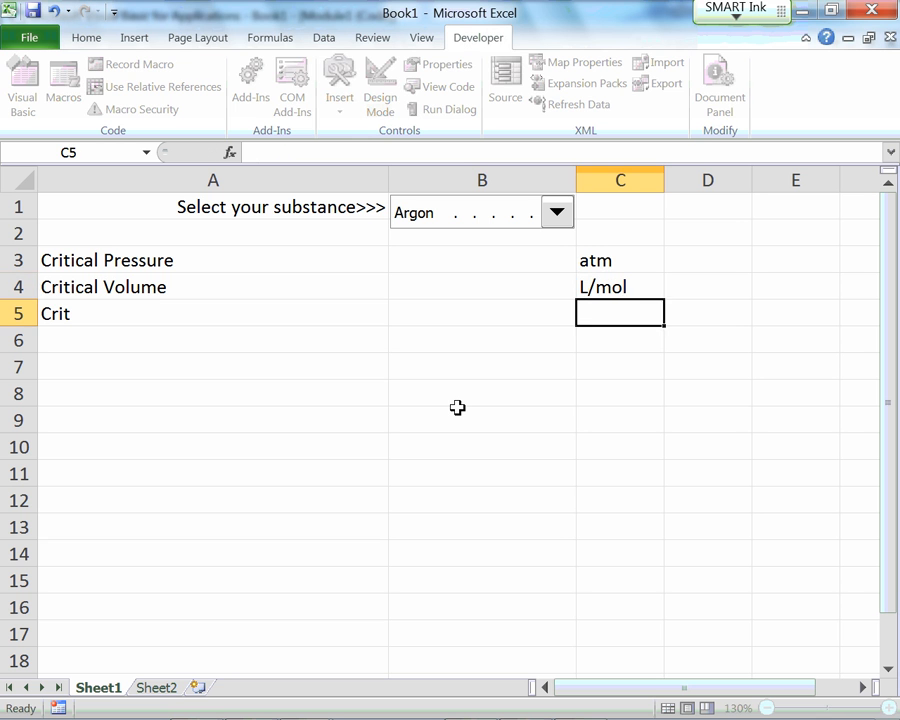
# Enter Critical Temperature in A5 and its unit K in C5.
pyautogui.press('Left')
pyautogui.press('Left')
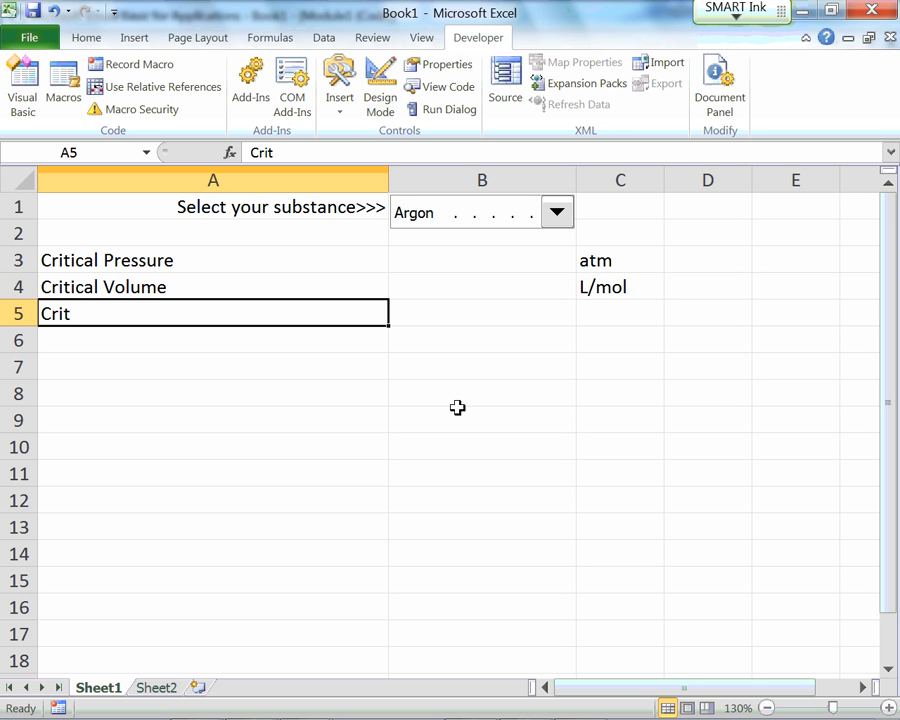
pyautogui.write('Critical Vol')
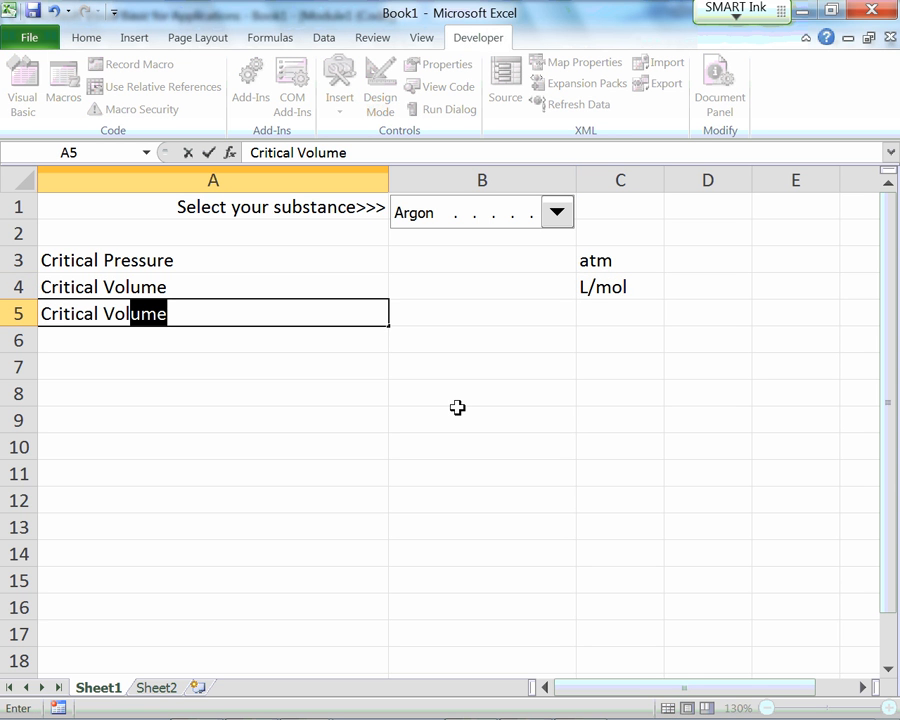
pyautogui.press('BackSpace')
pyautogui.press('BackSpace')
pyautogui.write('Temperature')
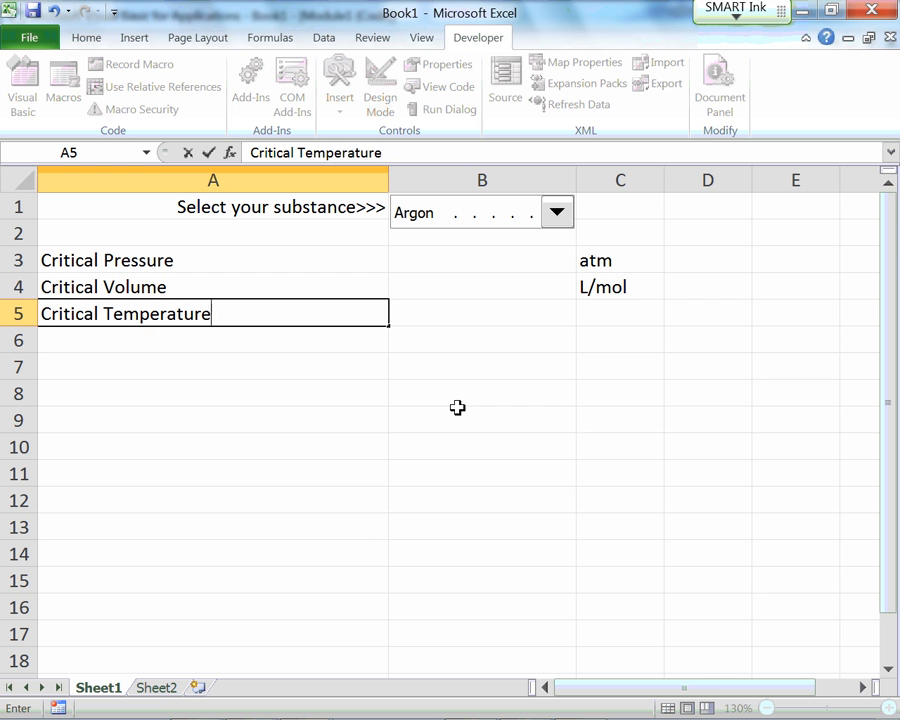
pyautogui.hotkey('ctrl', 'Return')
pyautogui.press('Right')
pyautogui.press('Right')
pyautogui.write('K')
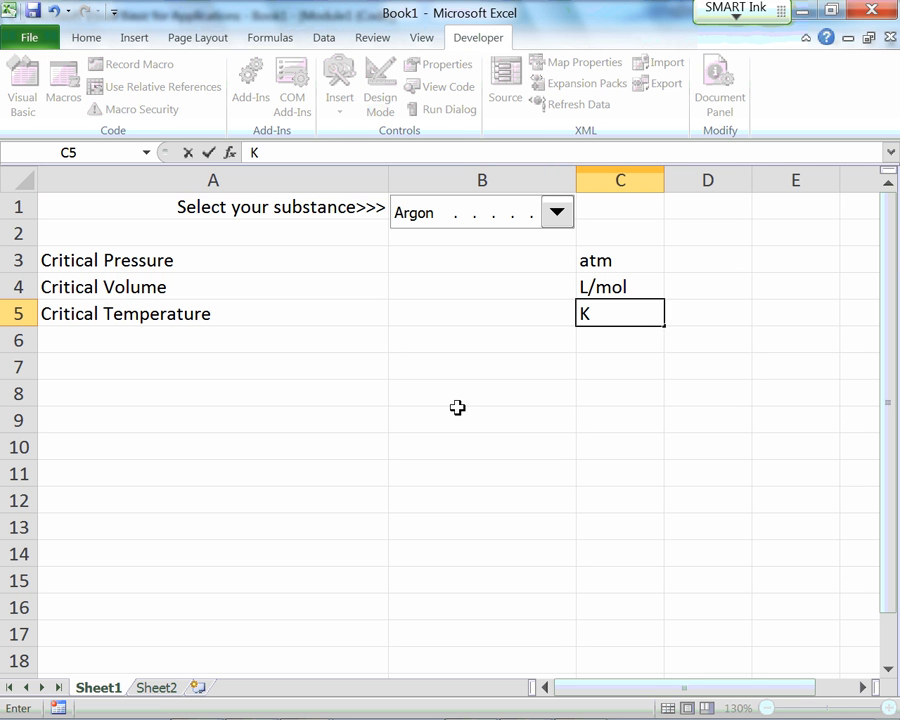
pyautogui.press('Return')
# Right-align the three critical property labels in A3:A5.
pyautogui.moveTo(272, 268); pyautogui.dragTo(252, 310)
pyautogui.click(84, 38)
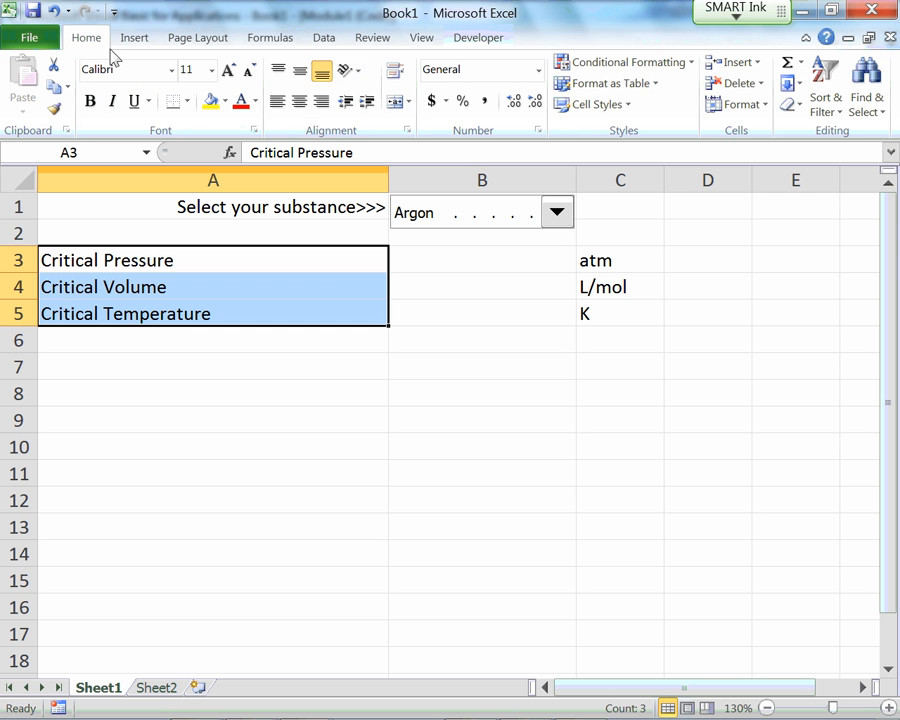
pyautogui.click(321, 102)
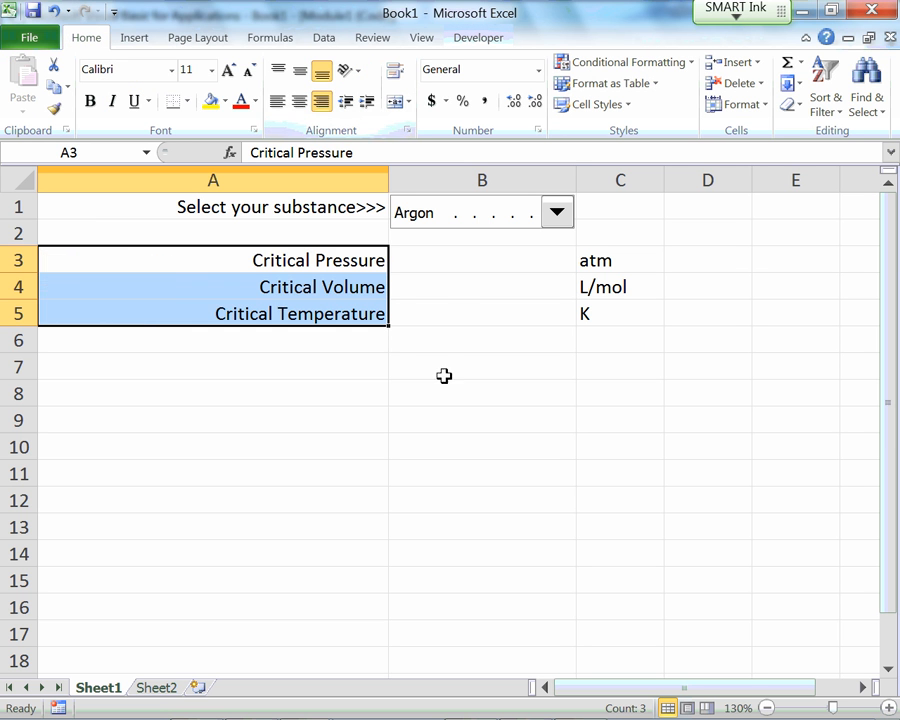
pyautogui.click(443, 375)
pyautogui.click(458, 272)
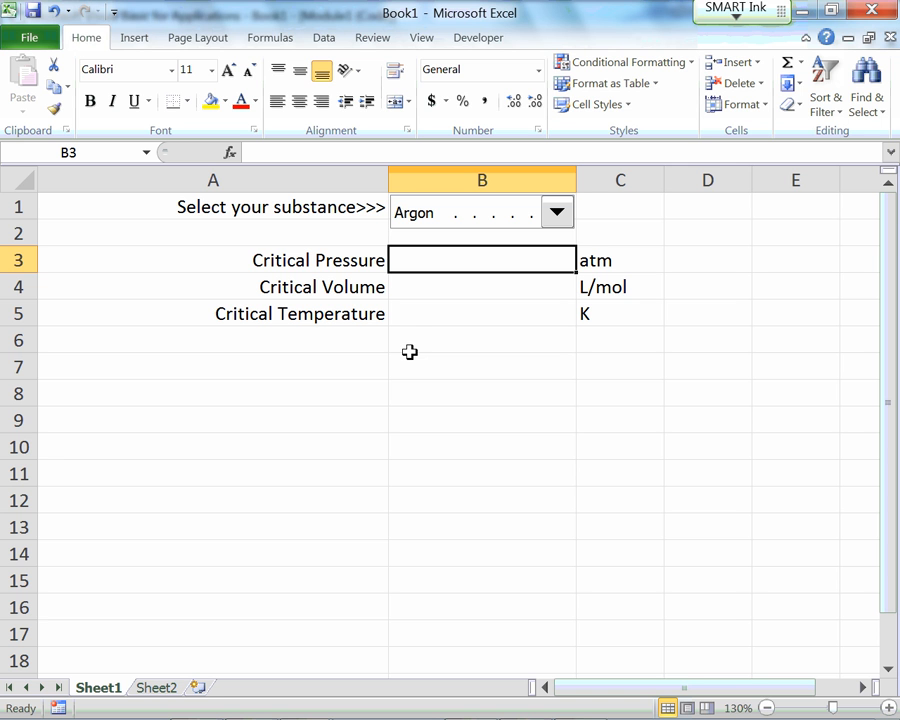
pyautogui.click(448, 317)
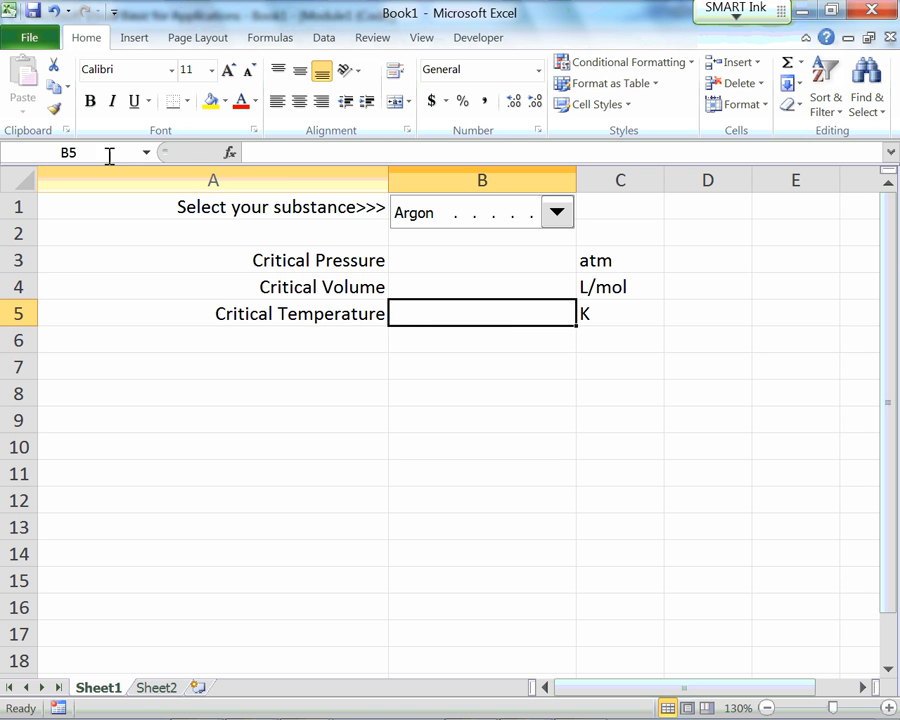
# Switch to the VBA editor and start a new line after the second message box in DropDown1_Change.
pyautogui.moveTo(303, 698)
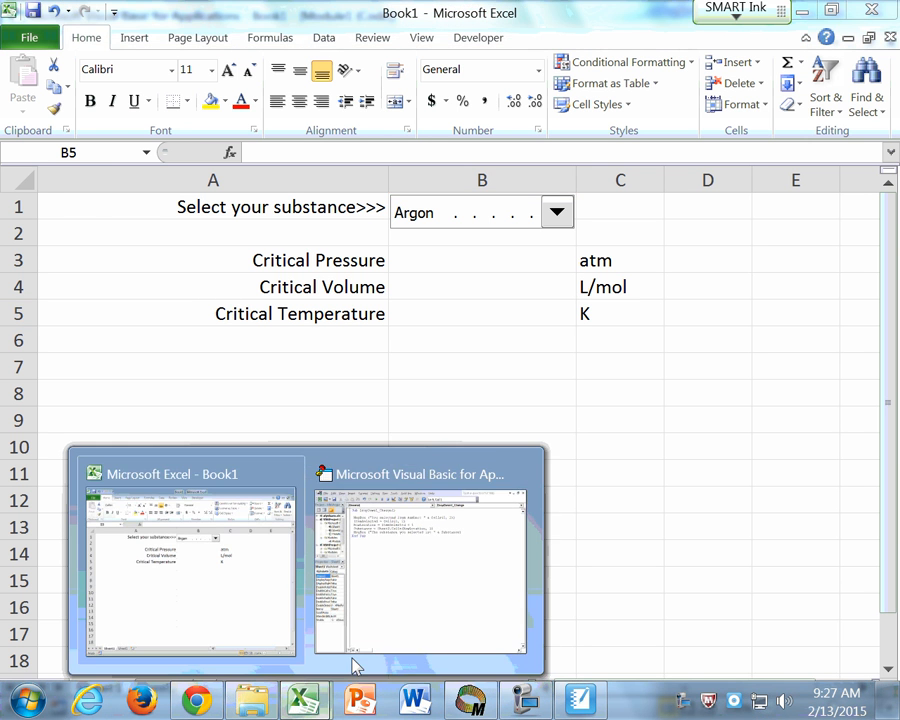
pyautogui.click(360, 645)
pyautogui.click(630, 212)
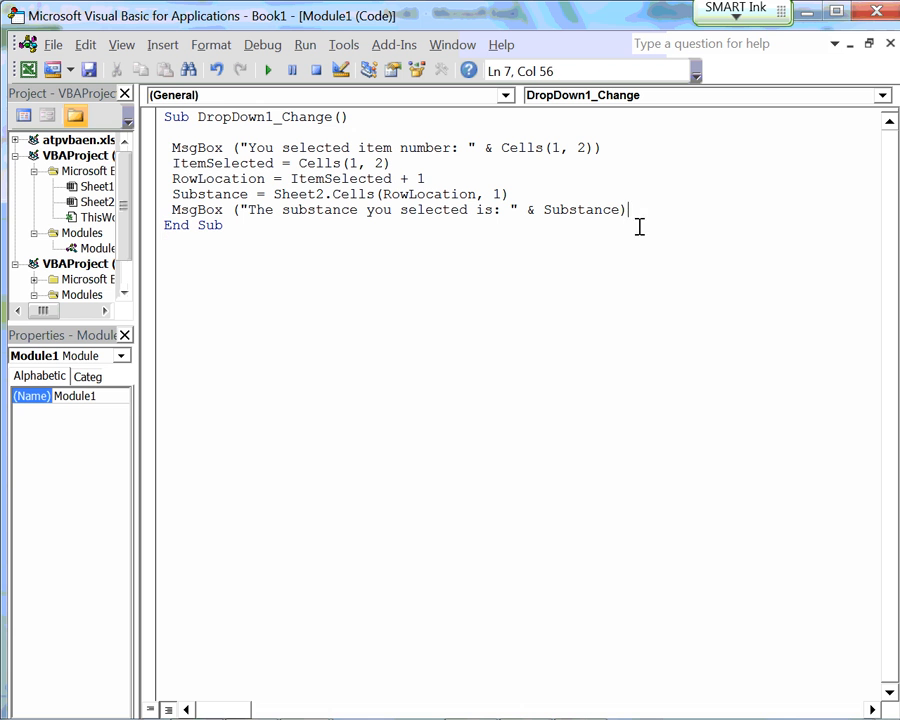
pyautogui.press('Return')
pyautogui.write('Sheet2.Cells(')
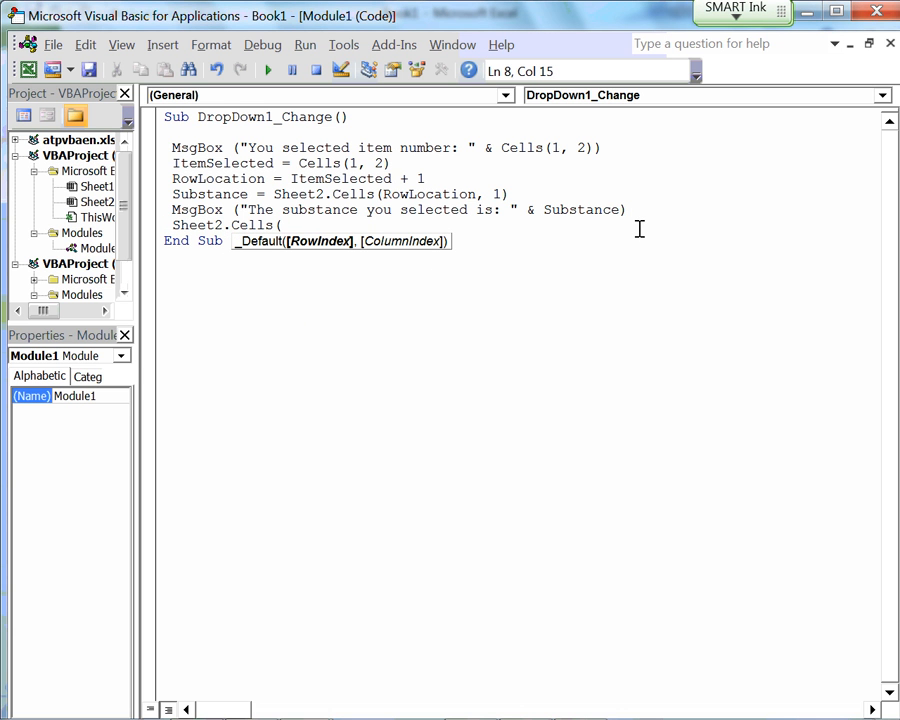
pyautogui.write('5,')
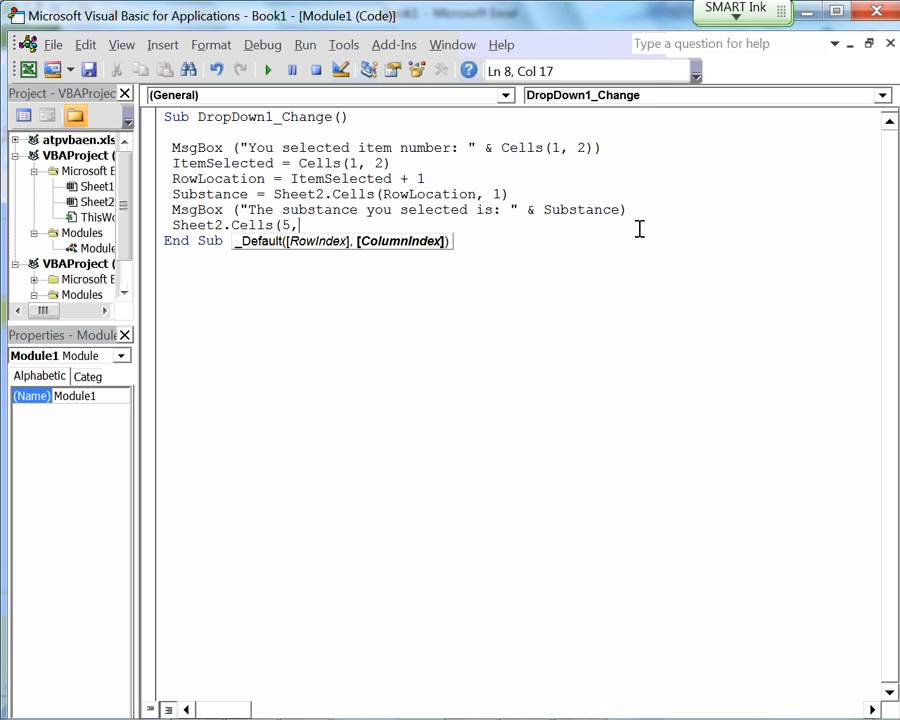
pyautogui.press('BackSpace')
pyautogui.press('BackSpace')
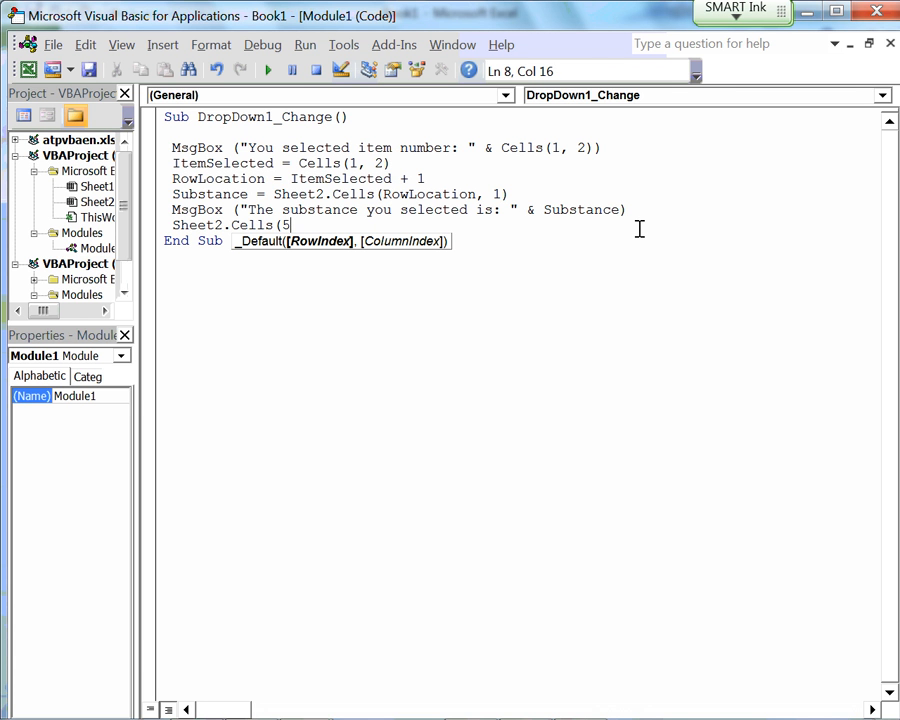
pyautogui.press('BackSpace')
pyautogui.press('BackSpace')
pyautogui.press('BackSpace')
pyautogui.press('BackSpace')
pyautogui.press('BackSpace')
pyautogui.press('BackSpace')
pyautogui.press('BackSpace')
pyautogui.press('BackSpace')
pyautogui.write('1')
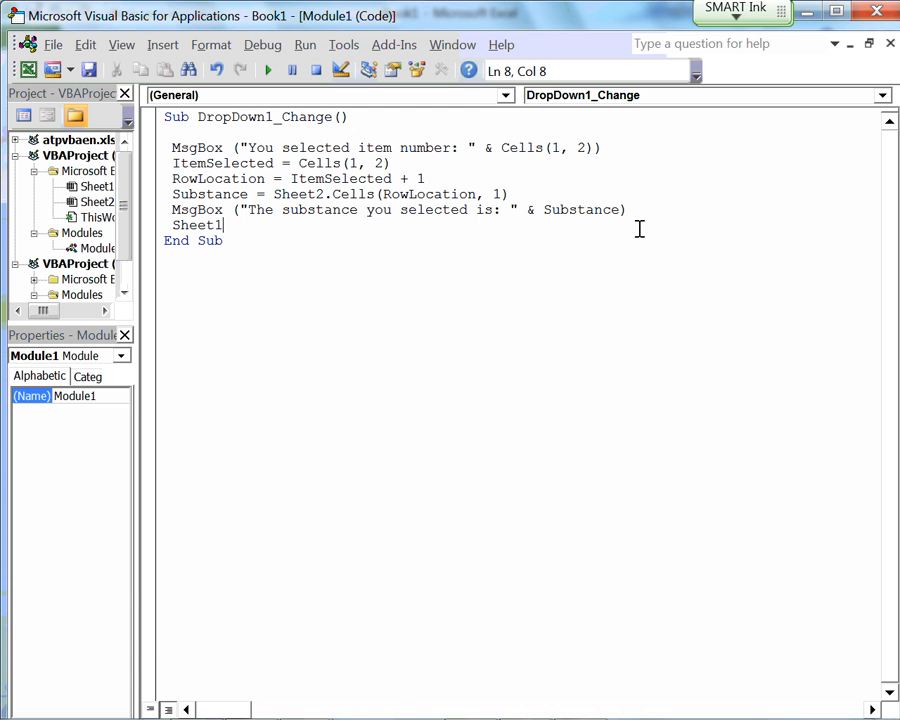
pyautogui.write('.')
pyautogui.press('BackSpace')
pyautogui.press('BackSpace')
# Add the statement Cells(5, 2) = Sheet2.Cells(RowLocation, 4) to fetch the critical temperature into B5.
pyautogui.write('Cells(5,')
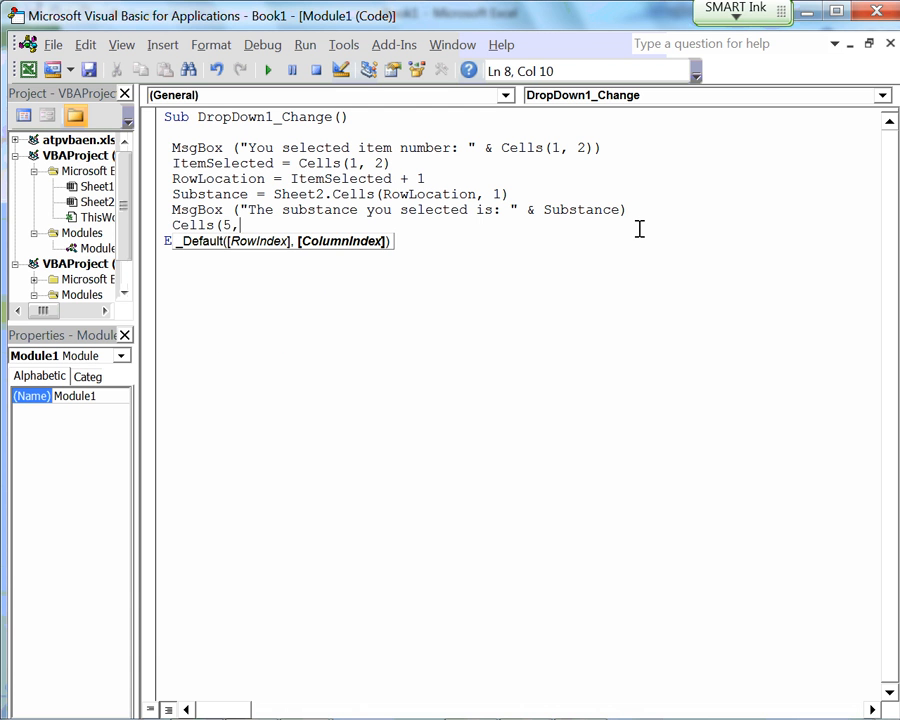
pyautogui.write('2)')
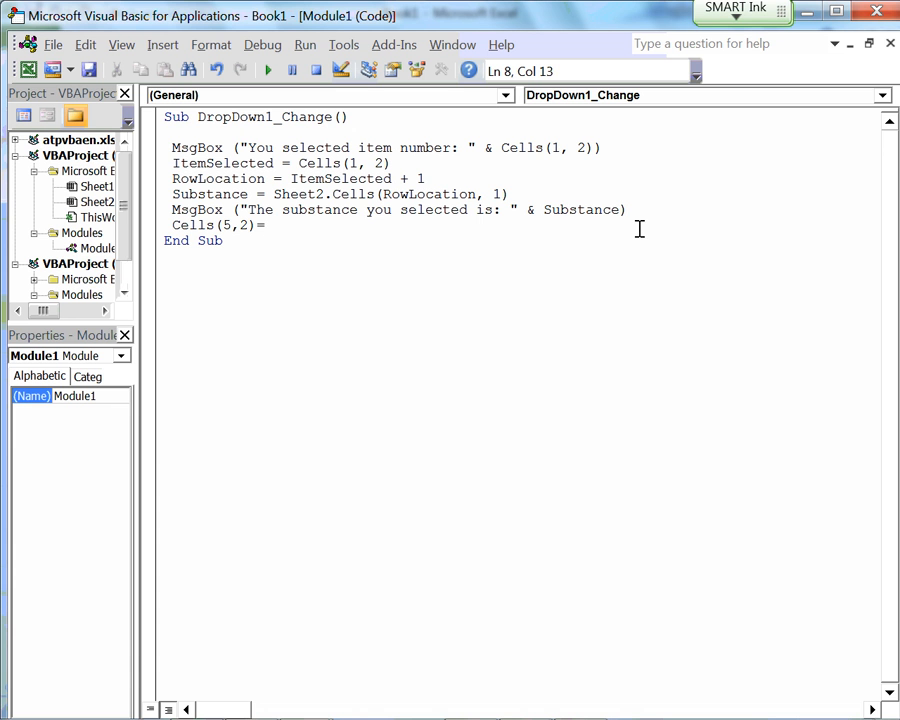
pyautogui.write('= Sheet2.Cells(')
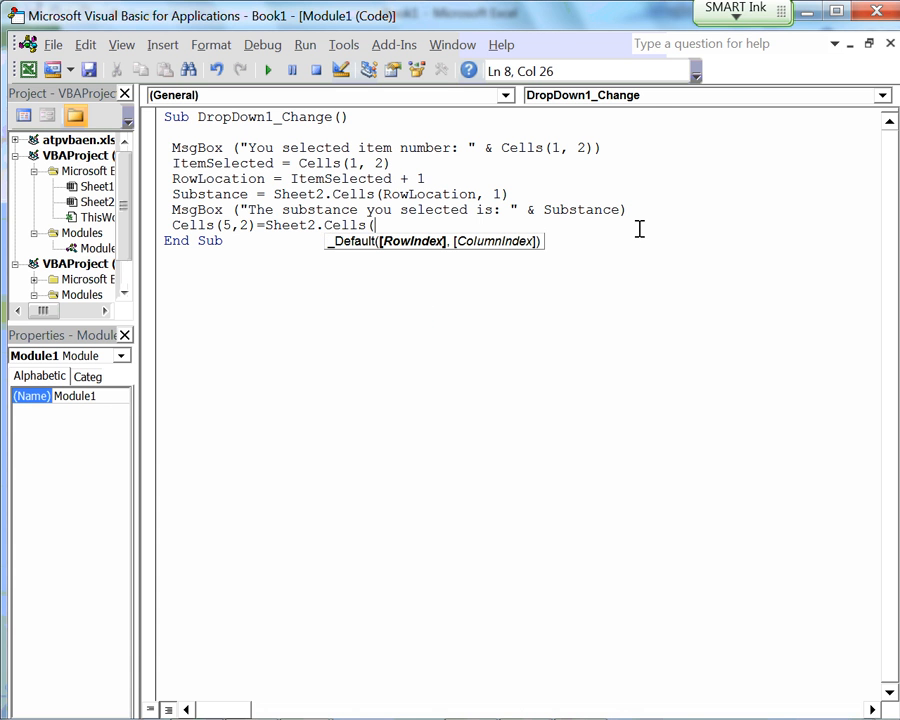
pyautogui.write('RowLocation, ')
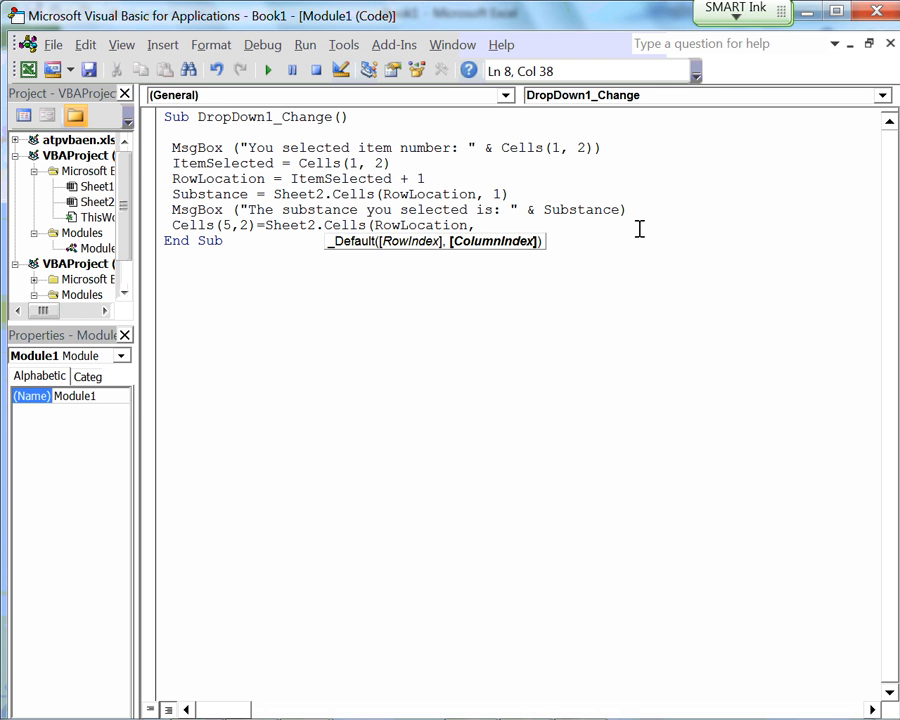
pyautogui.write('4)')
pyautogui.press('Return')
# Check on Sheet2 which column holds the critical temperatures, and return to the macro code.
pyautogui.moveTo(232, 703)
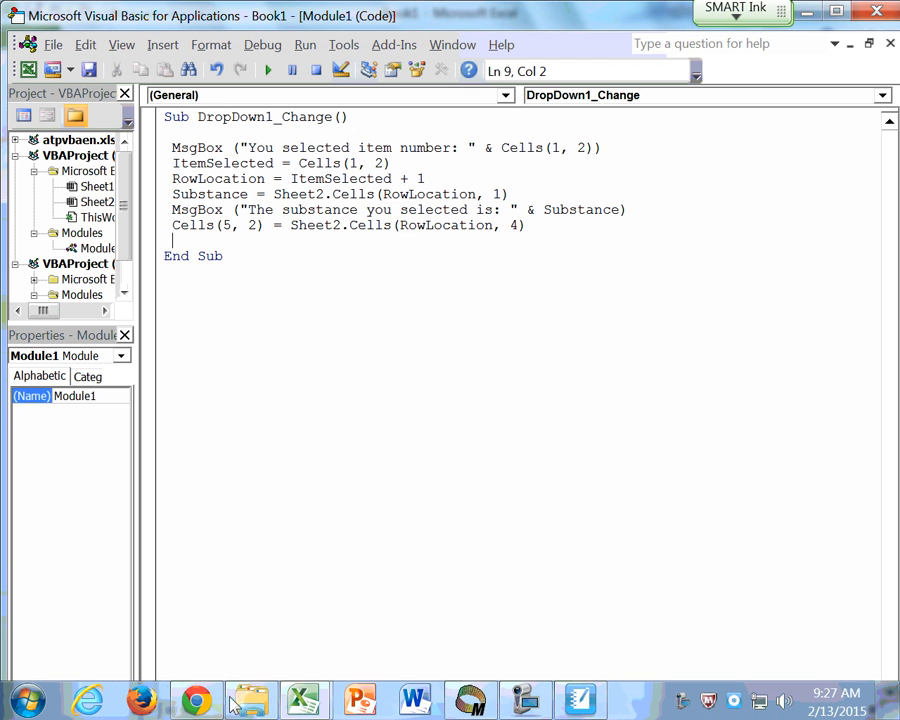
pyautogui.moveTo(300, 700)
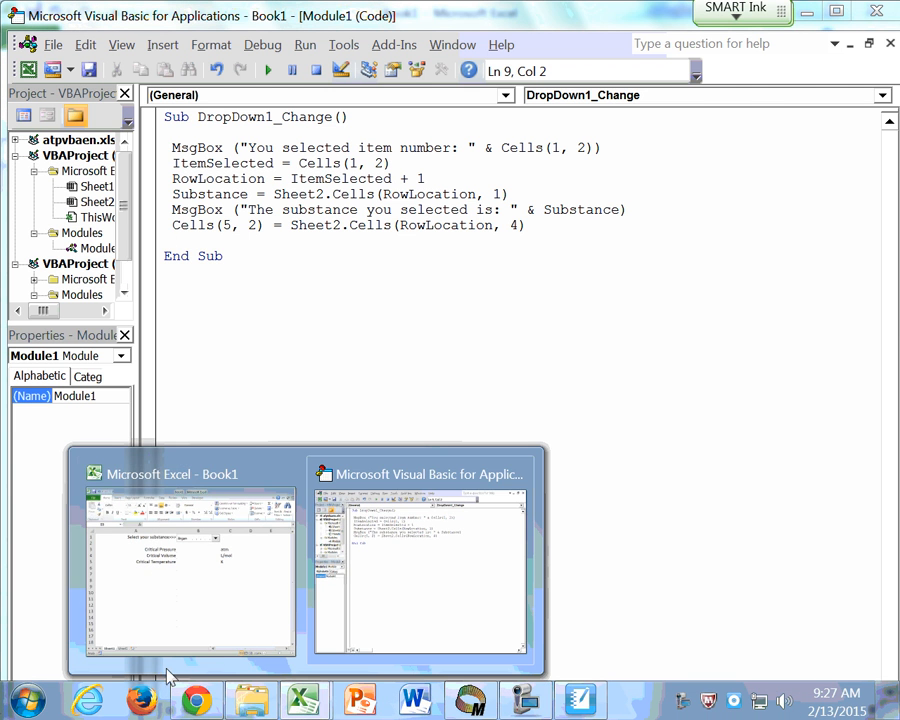
pyautogui.click(186, 616)
pyautogui.click(160, 690)
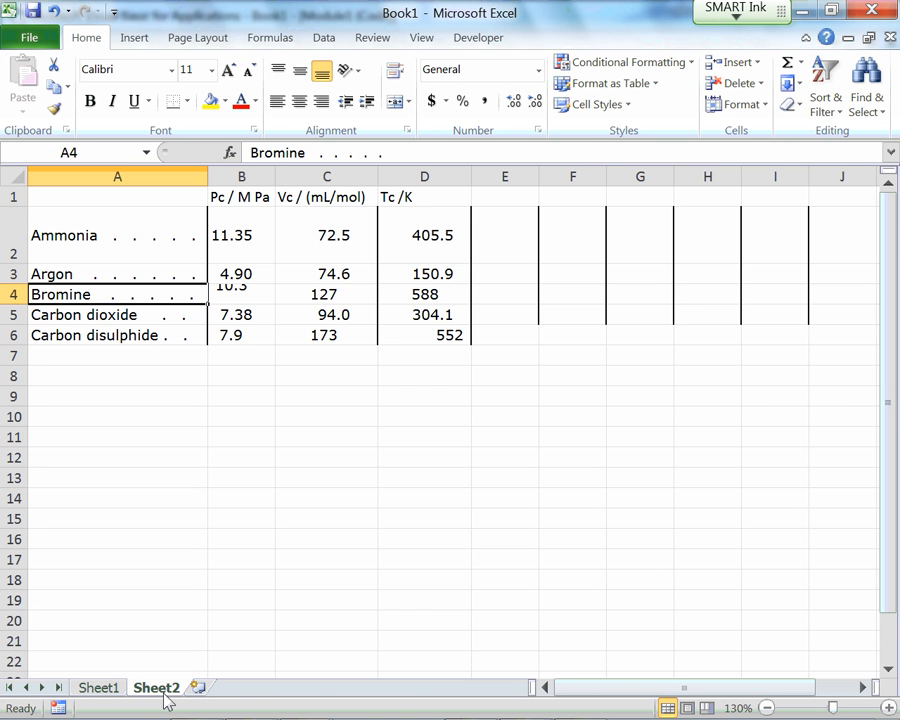
pyautogui.click(414, 176)
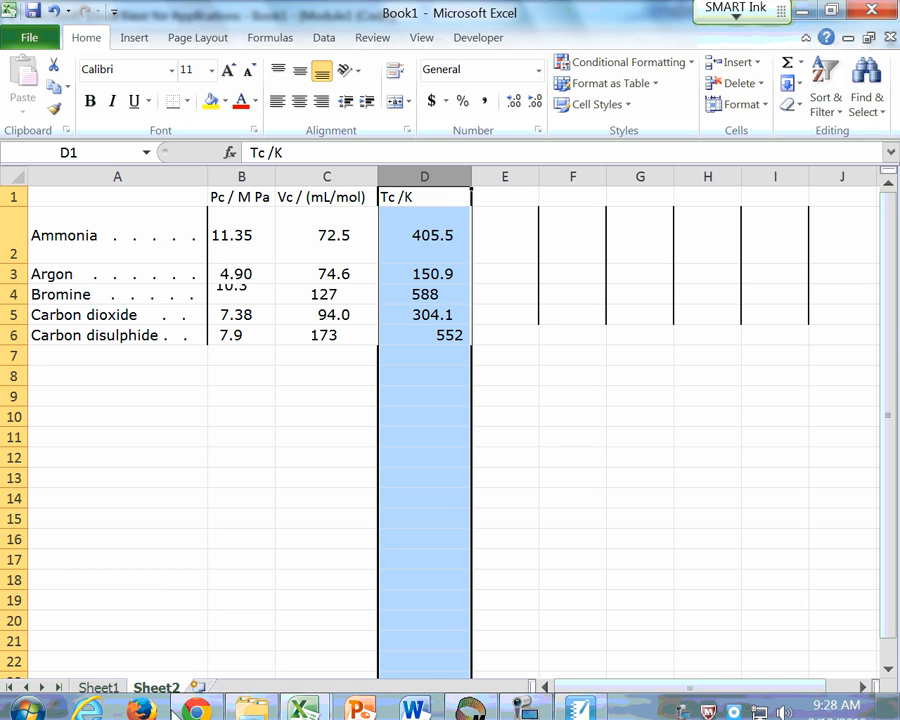
pyautogui.moveTo(310, 707)
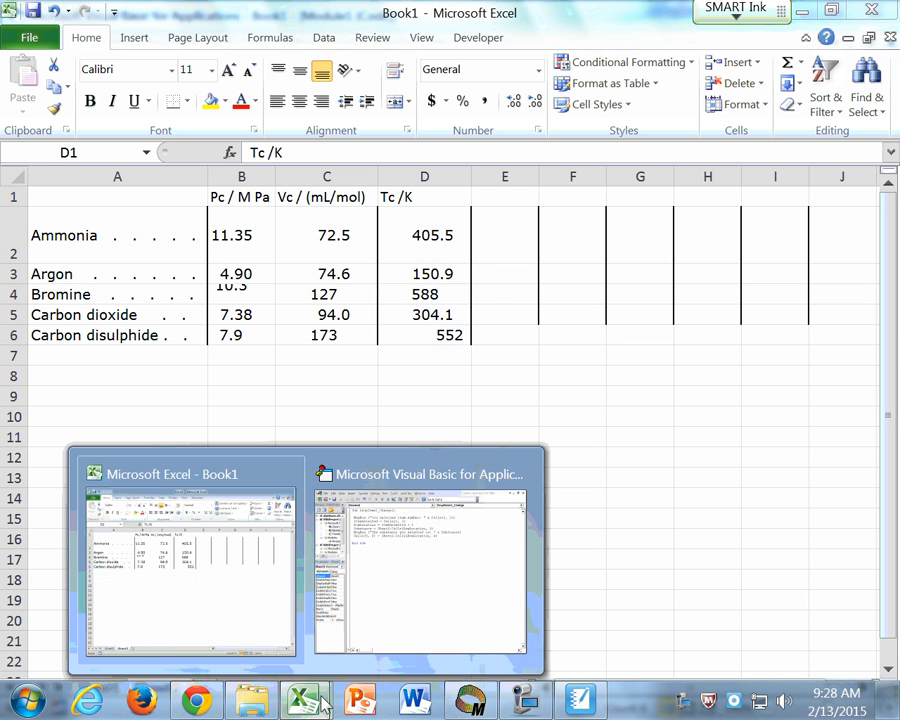
pyautogui.click(396, 594)
pyautogui.click(439, 292)
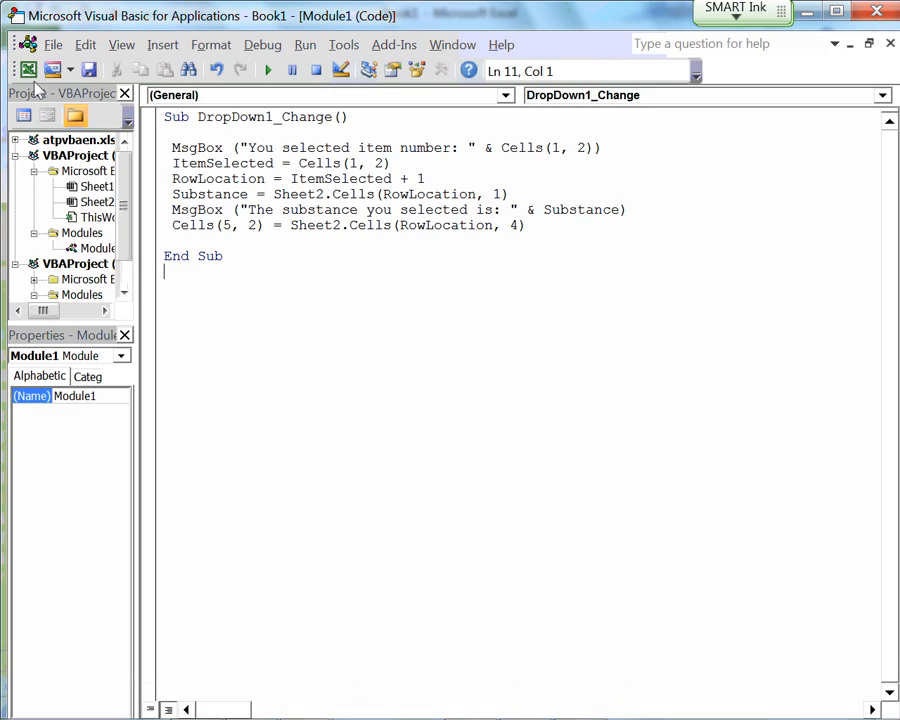
# Test the macro on Sheet1 by choosing Bromine in the combo box and dismissing both messages.
pyautogui.click(28, 72)
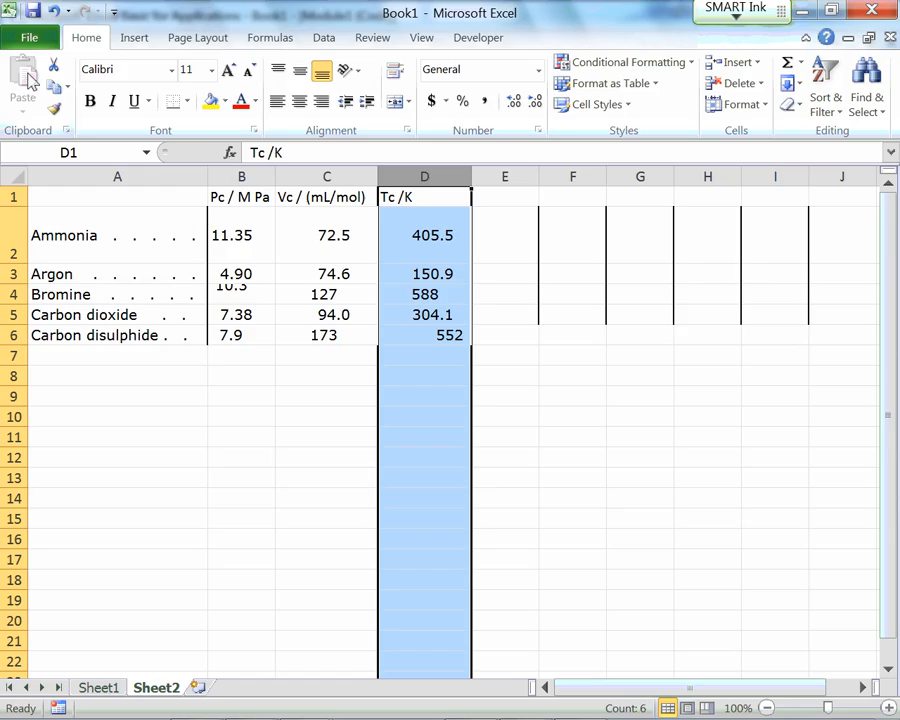
pyautogui.click(99, 690)
pyautogui.click(516, 222)
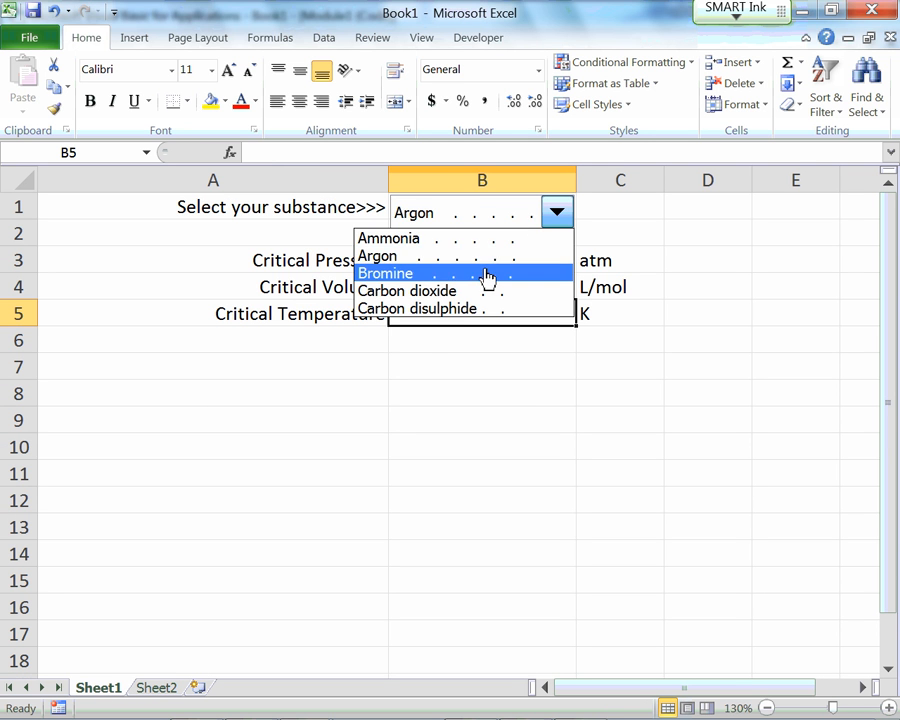
pyautogui.click(487, 273)
pyautogui.click(505, 438)
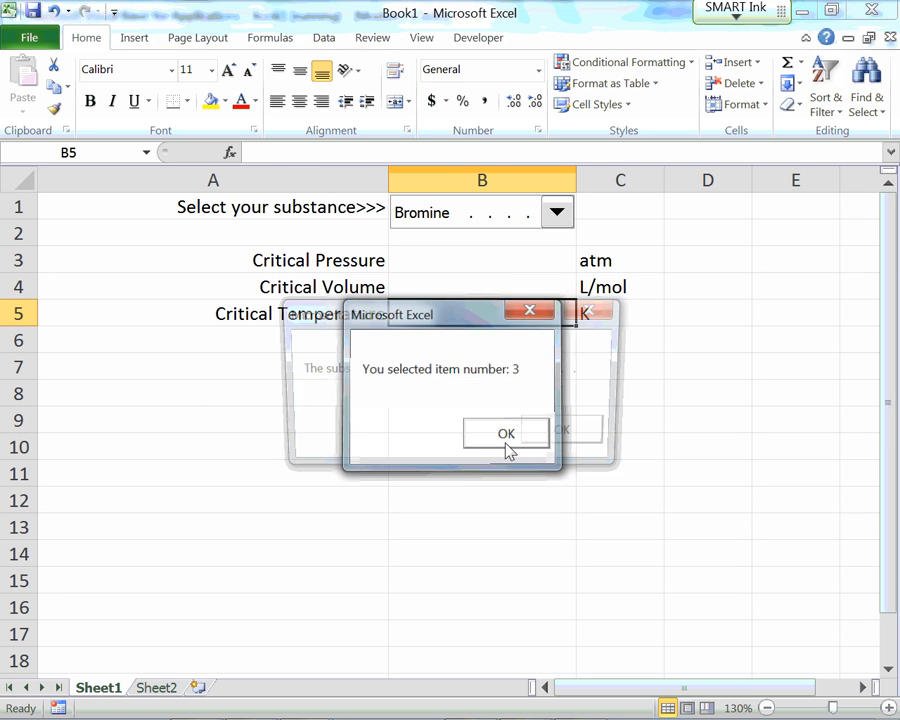
pyautogui.click(556, 440)
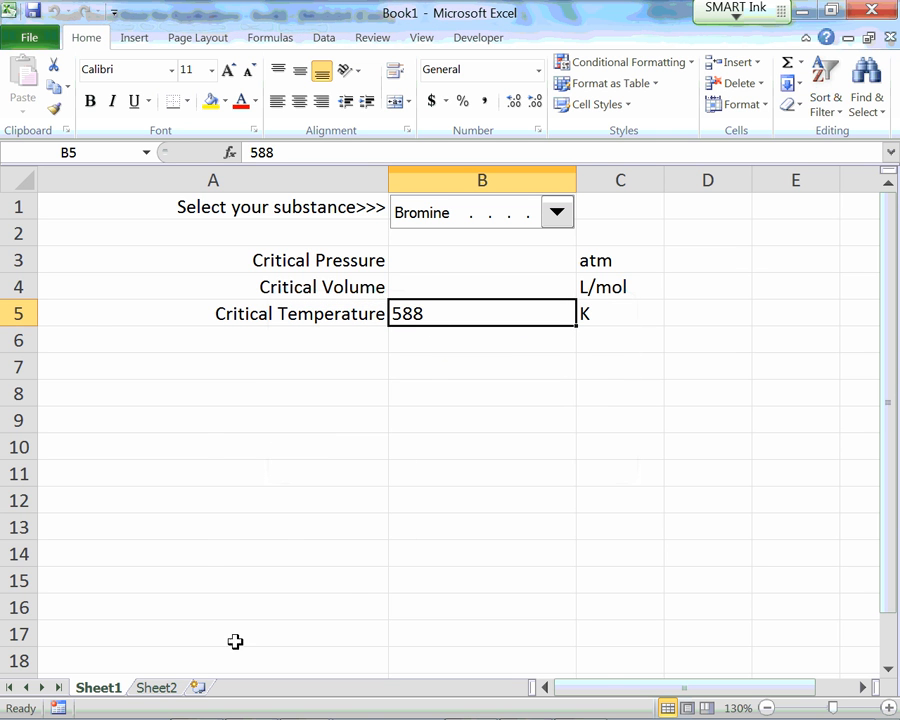
# Compare the returned value with Bromine's critical temperature in the Sheet2 table.
pyautogui.click(159, 689)
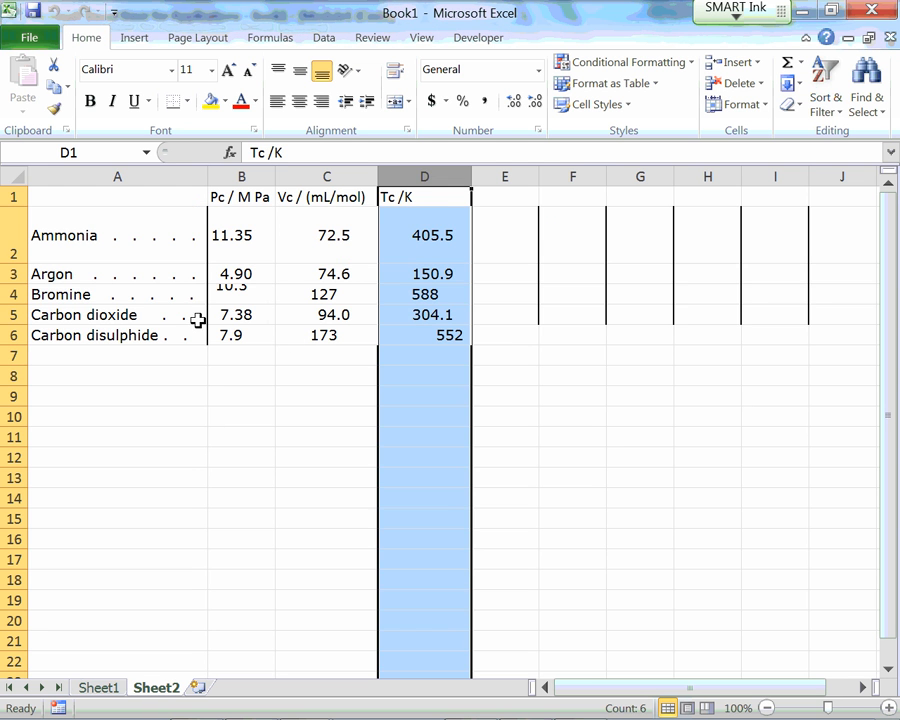
pyautogui.click(137, 298)
pyautogui.click(400, 300)
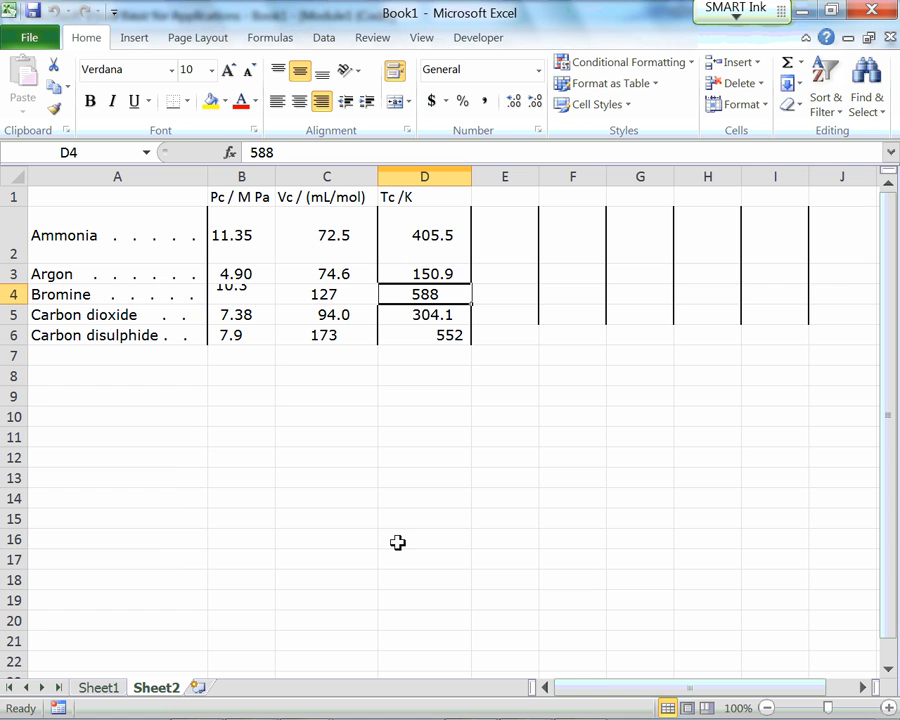
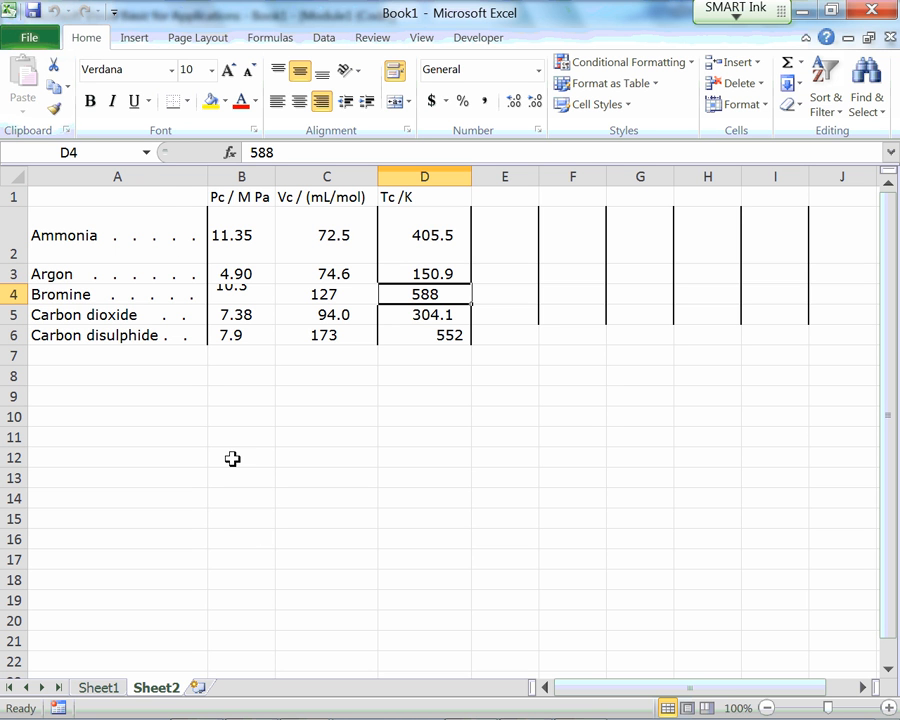
# Return to Sheet1 and enter the label "van der Waals Parameters" in cell A7.
pyautogui.moveTo(288, 708)
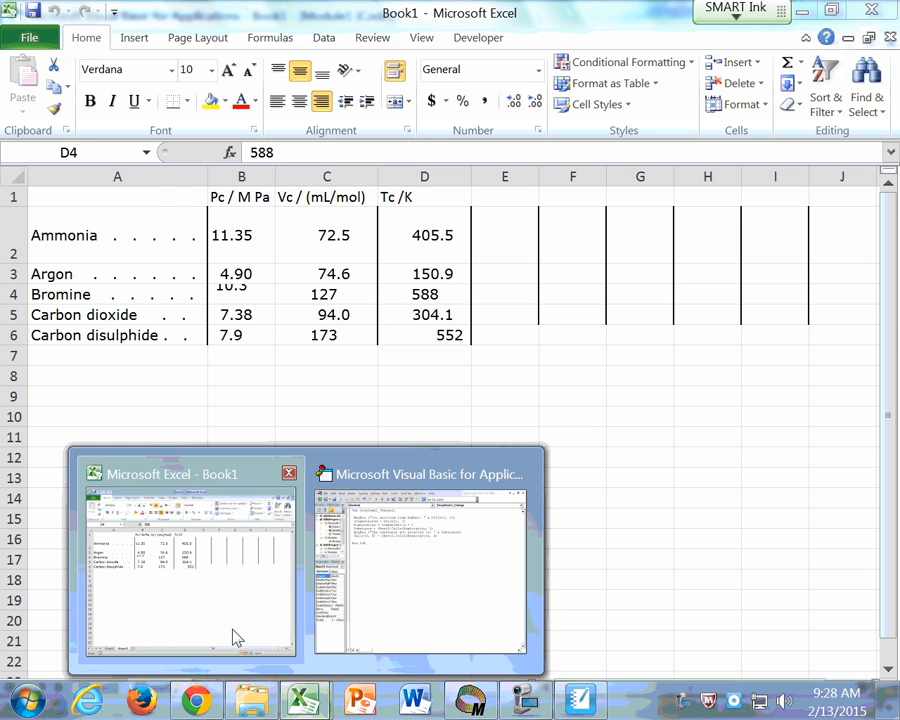
pyautogui.click(235, 638)
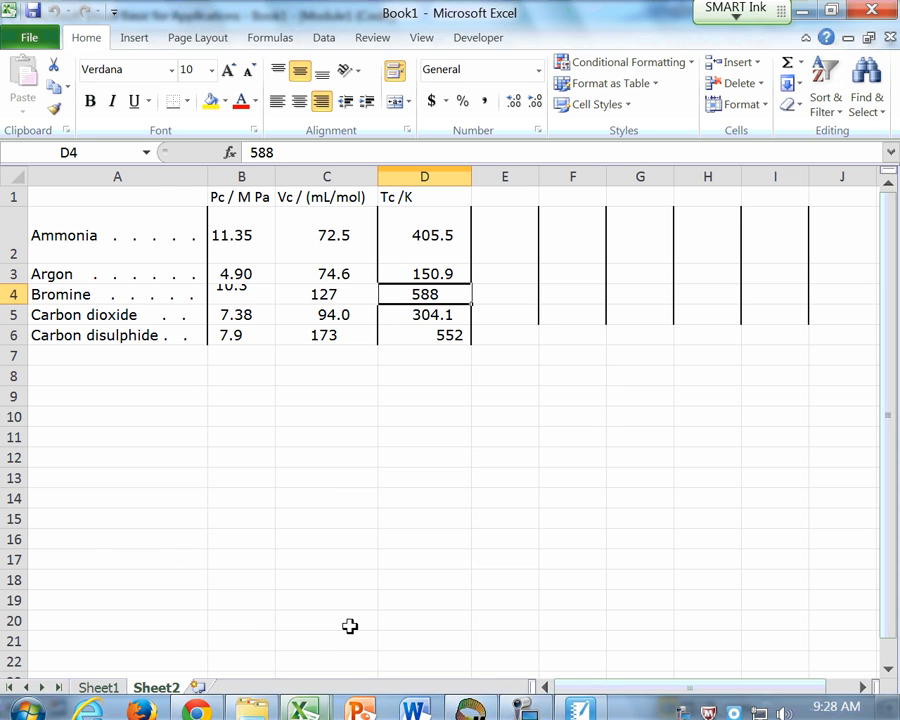
pyautogui.click(110, 688)
pyautogui.click(316, 372)
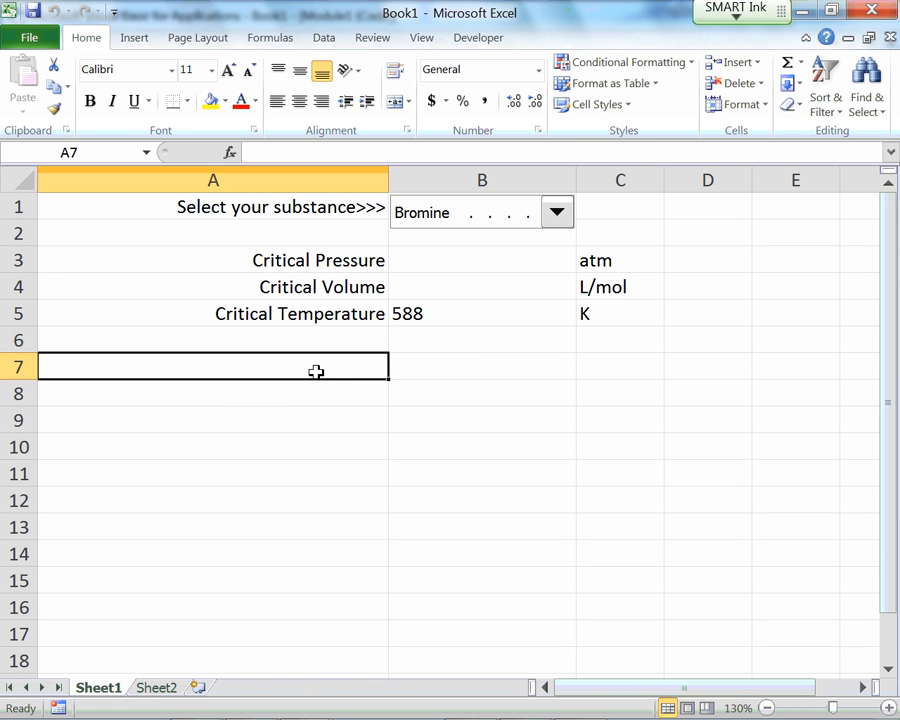
pyautogui.write('van der W')
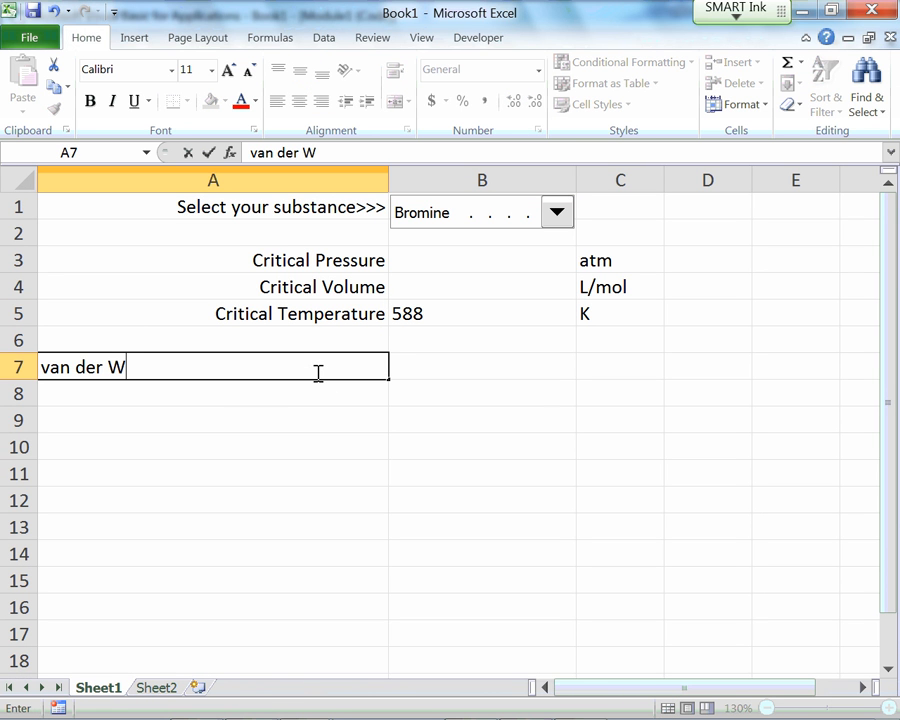
pyautogui.write('a')
pyautogui.click(460, 260)
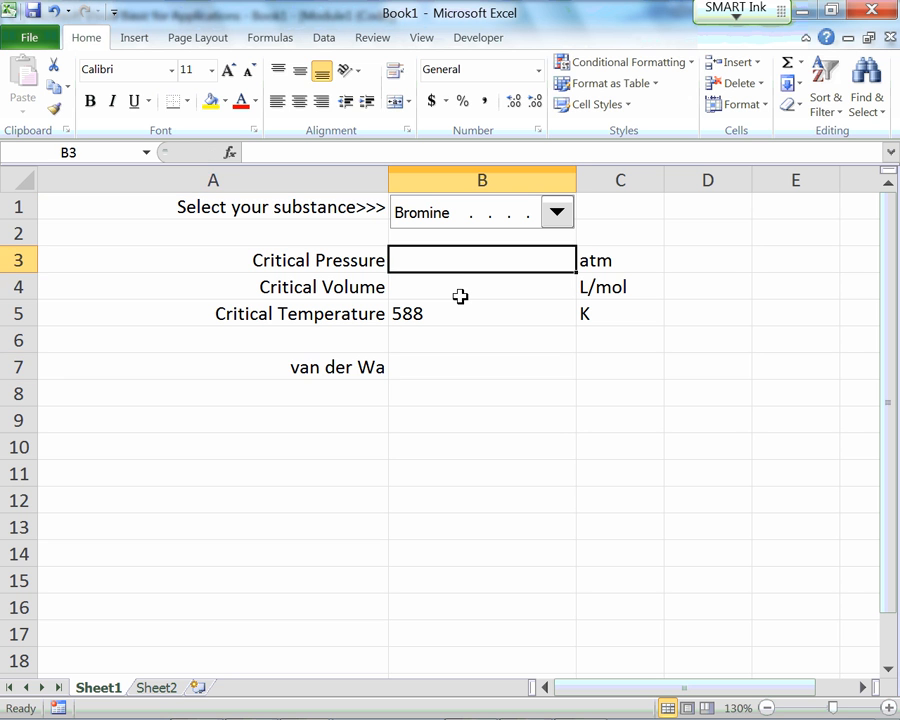
pyautogui.click(460, 296)
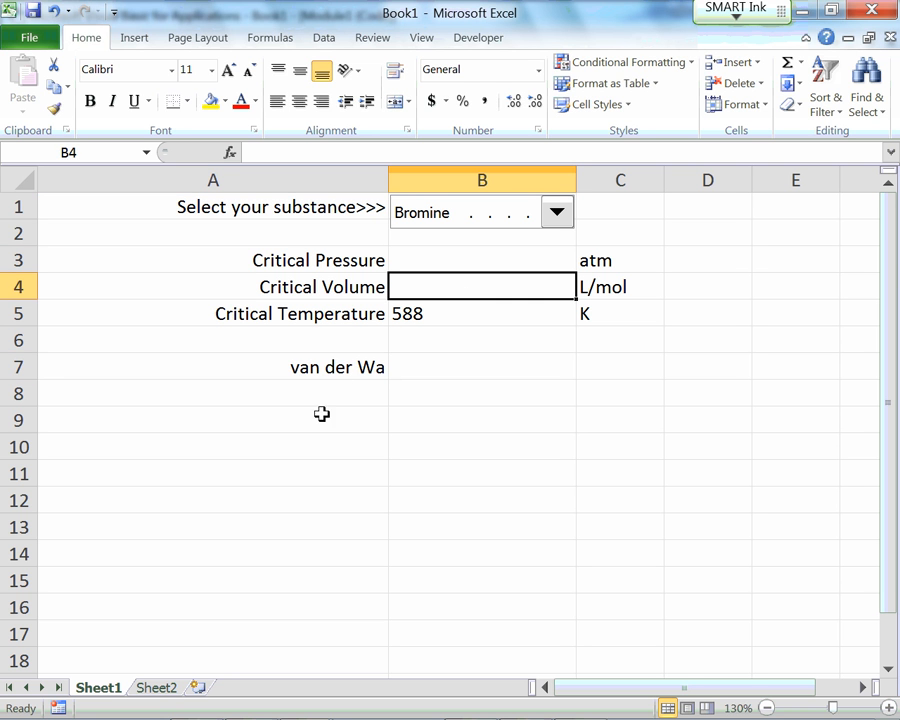
pyautogui.click(337, 367)
pyautogui.press('F2')
pyautogui.write('a')
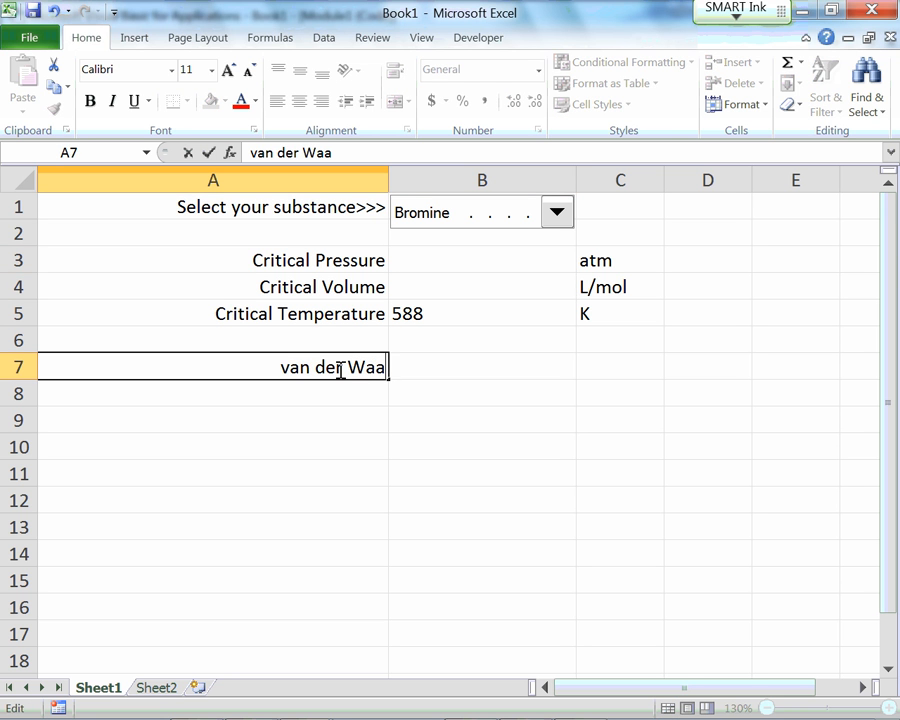
pyautogui.write('ls Parameters')
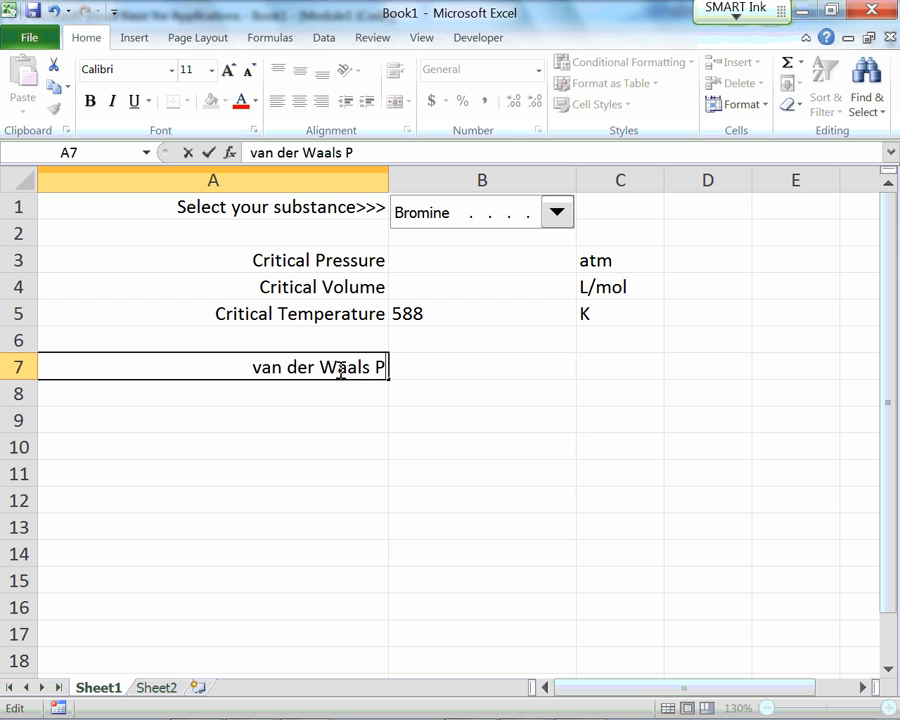
pyautogui.press('Return')
# Label cells A8 and A9 as a and b, and put ? as their unit placeholders in C8 and C9.
pyautogui.write('a')
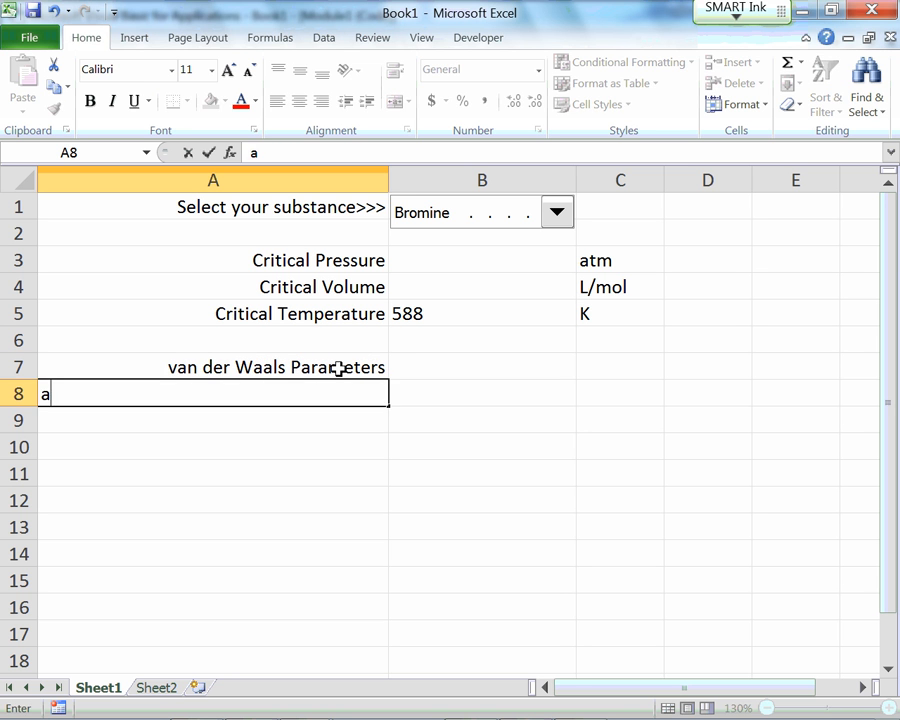
pyautogui.press('Return')
pyautogui.write('b')
pyautogui.press('Tab')
pyautogui.press('Tab')
pyautogui.press('Up')
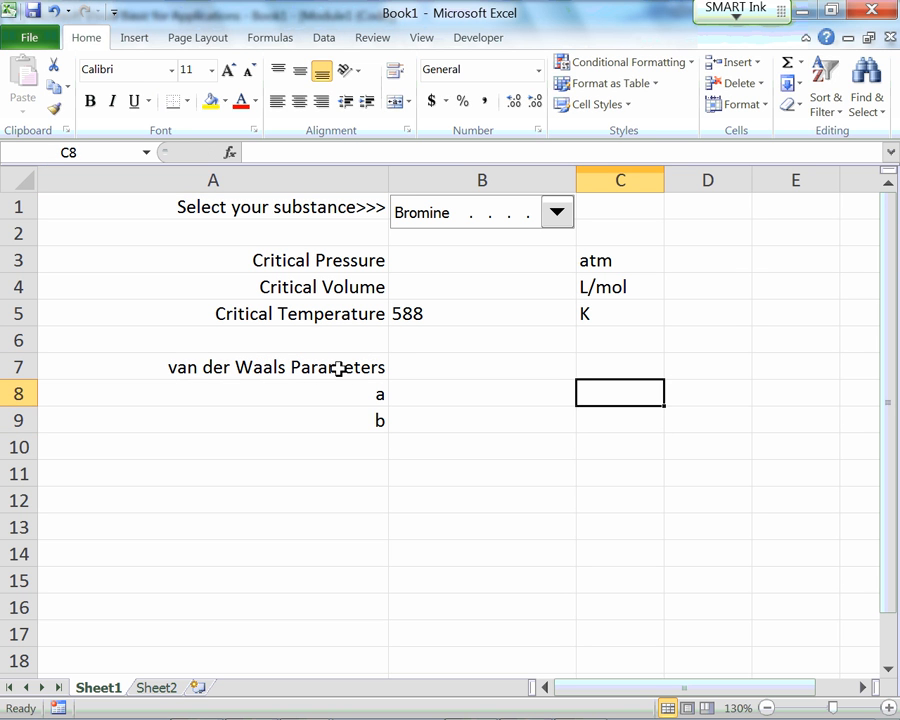
pyautogui.write('?')
pyautogui.press('Return')
pyautogui.write('?')
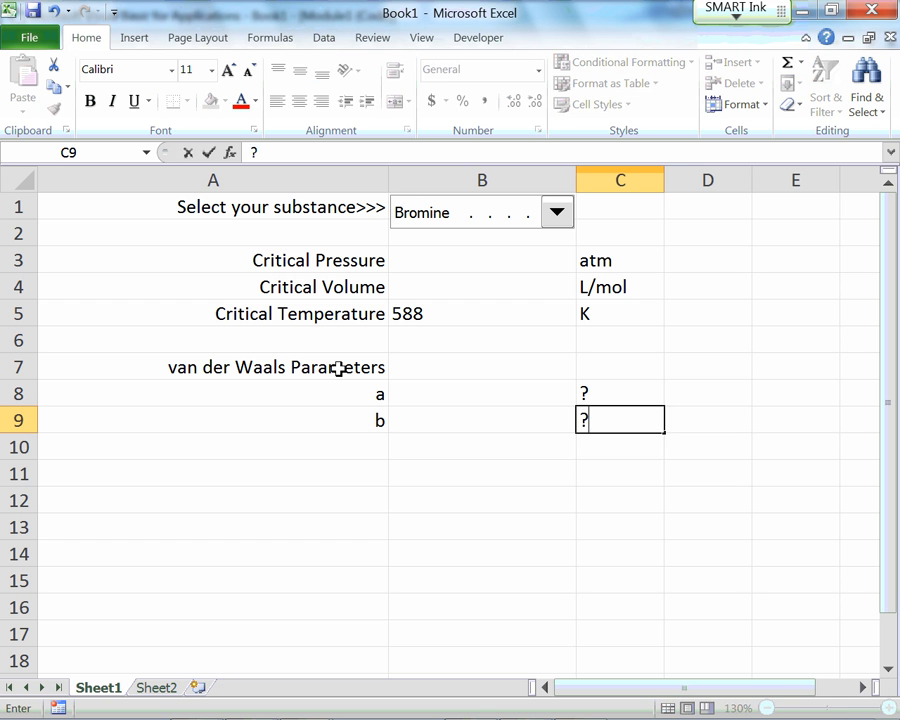
pyautogui.press('Return')
pyautogui.press('Return')
pyautogui.press('Left')
pyautogui.press('Left')
pyautogui.press('Up')
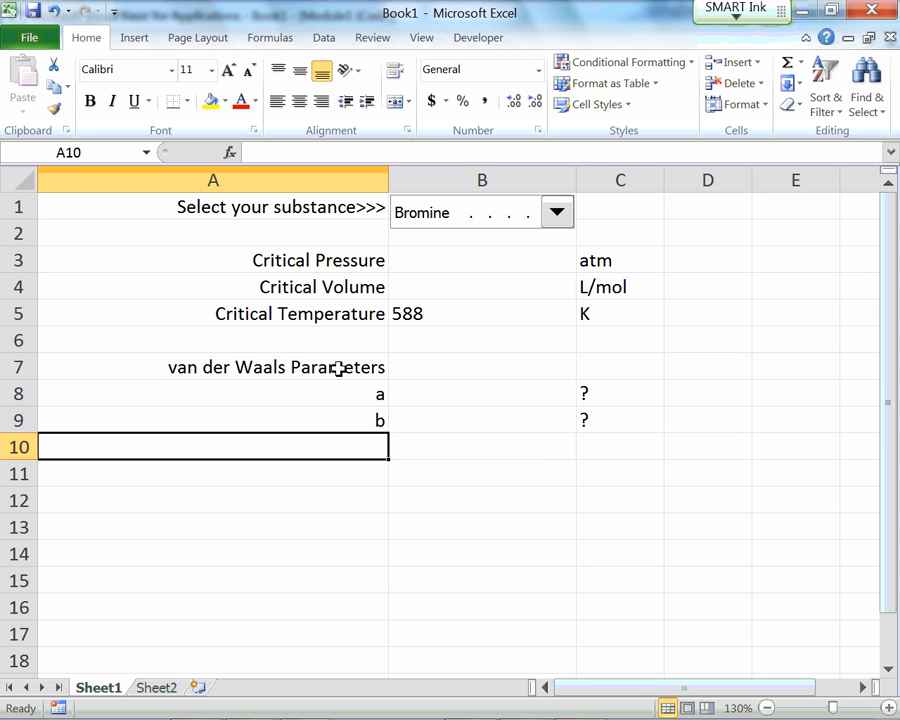
pyautogui.write('Boy')
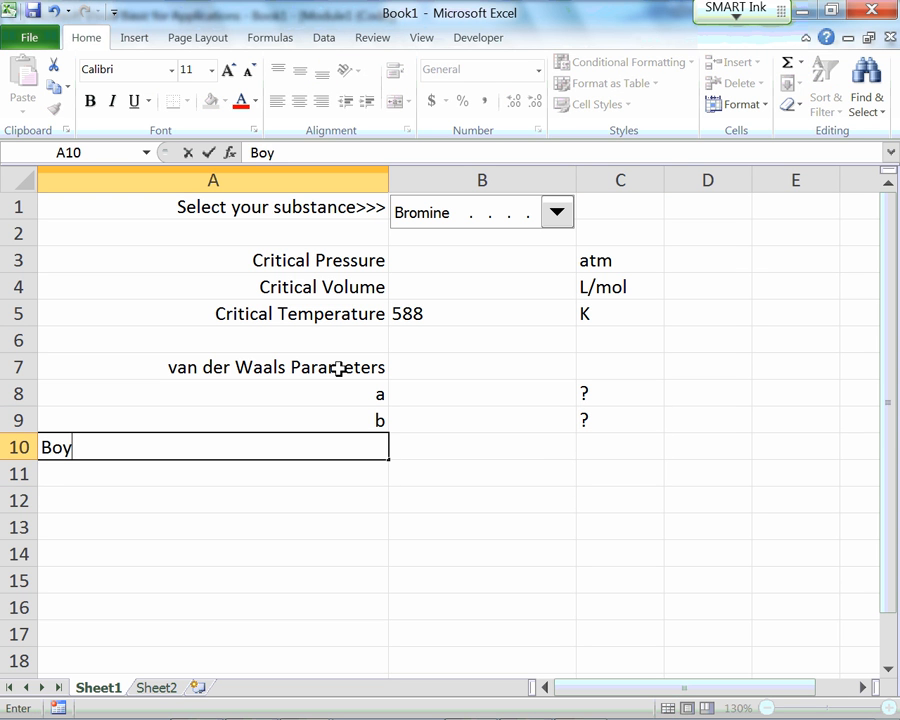
pyautogui.press('BackSpace')
pyautogui.press('BackSpace')
pyautogui.press('BackSpace')
pyautogui.press('Return')
# Enter the label "Boyle Temperature" in A11 and a ? unit placeholder in C11.
pyautogui.write('Boylet T')
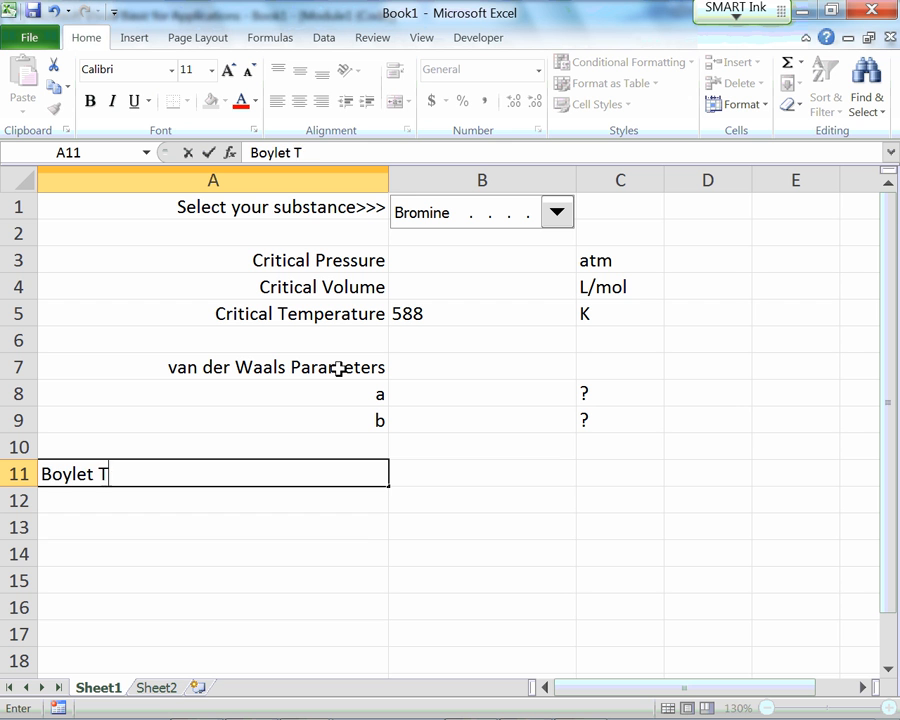
pyautogui.press('BackSpace')
pyautogui.write('Temperature')
pyautogui.press('Return')
pyautogui.press('Up')
pyautogui.press('Right')
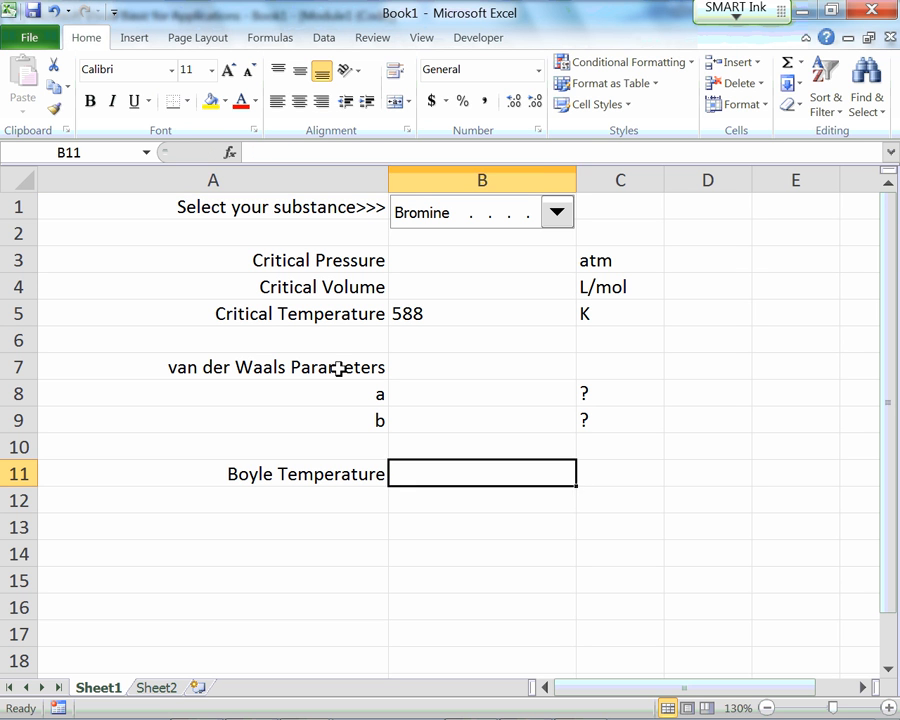
pyautogui.press('Right')
pyautogui.write('?')
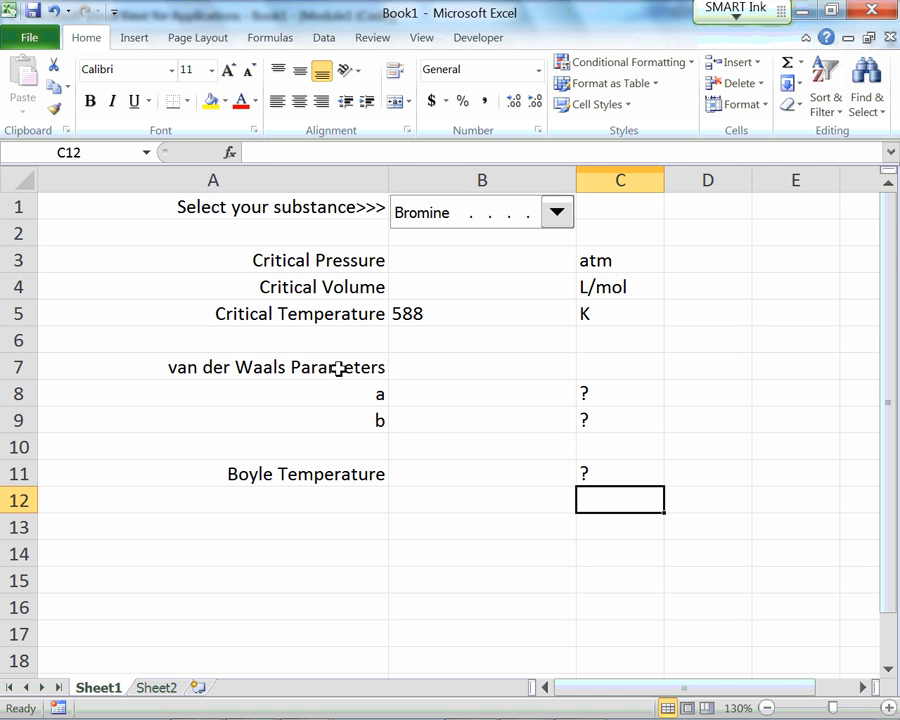
# Switch to SMART Notebook, review the Follow along slide and advance to the following slide.
pyautogui.moveTo(280, 712)
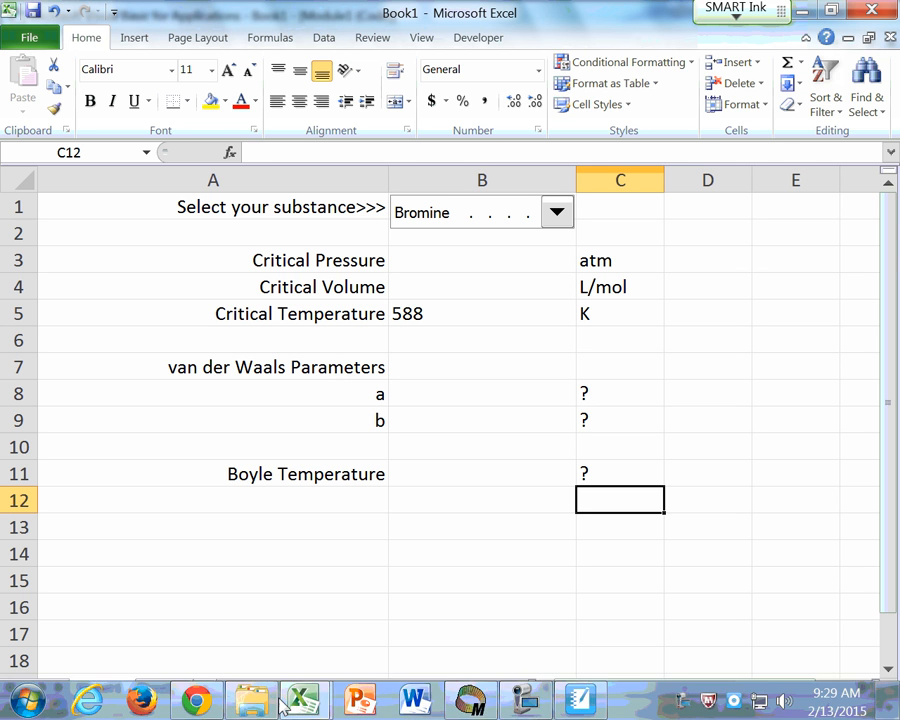
pyautogui.click(360, 702)
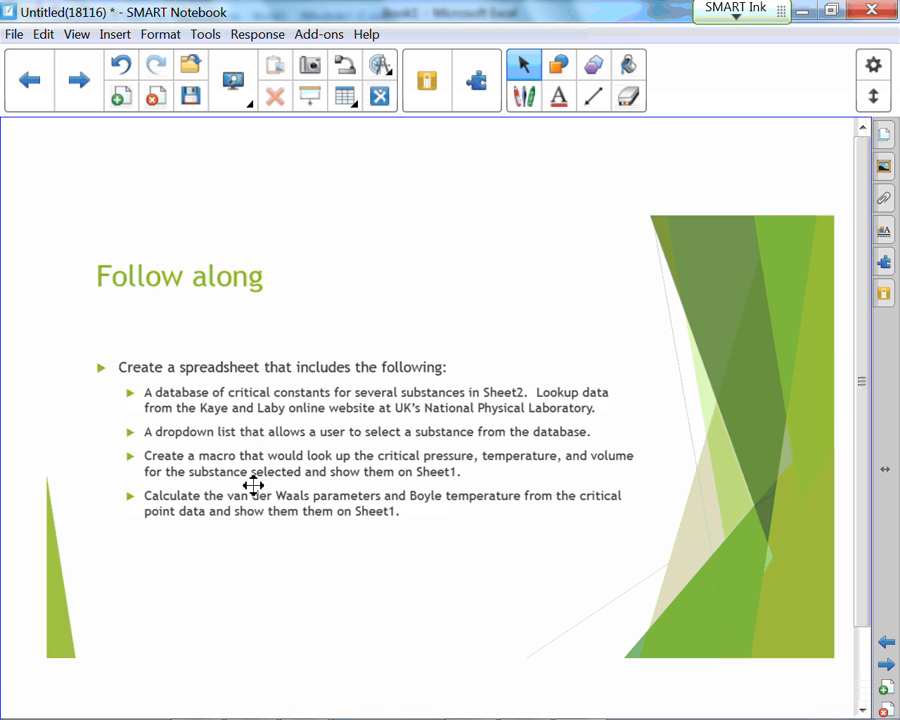
pyautogui.click(77, 82)
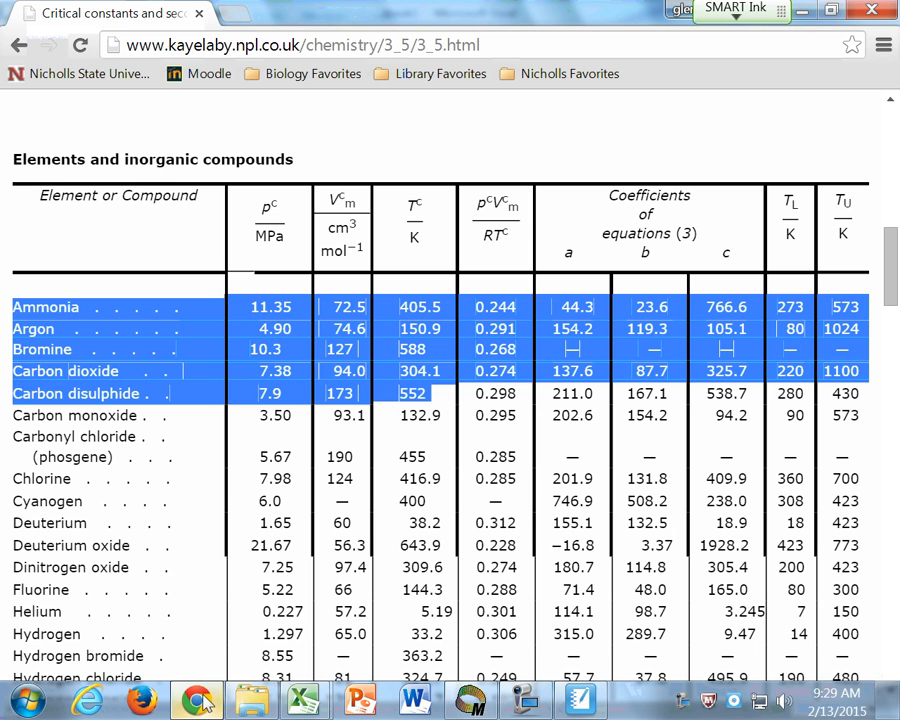
# Open webbook.nist.gov in a new browser tab and go to the NIST Chemistry WebBook's chemical formula search.
pyautogui.hotkey('ctrl', 't')
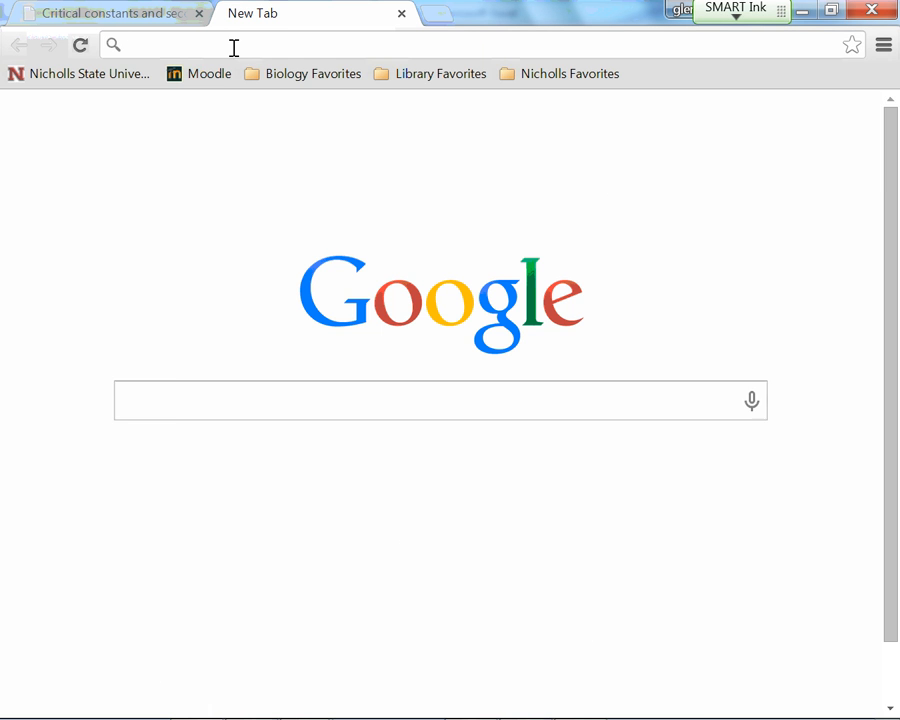
pyautogui.write('webbook.nist.gov')
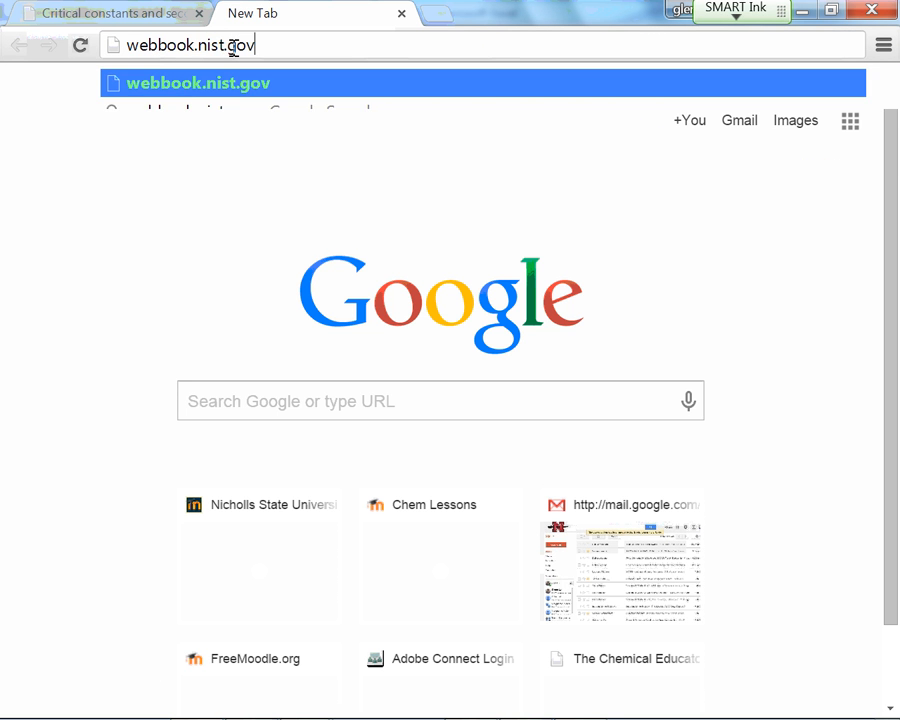
pyautogui.press('Return')
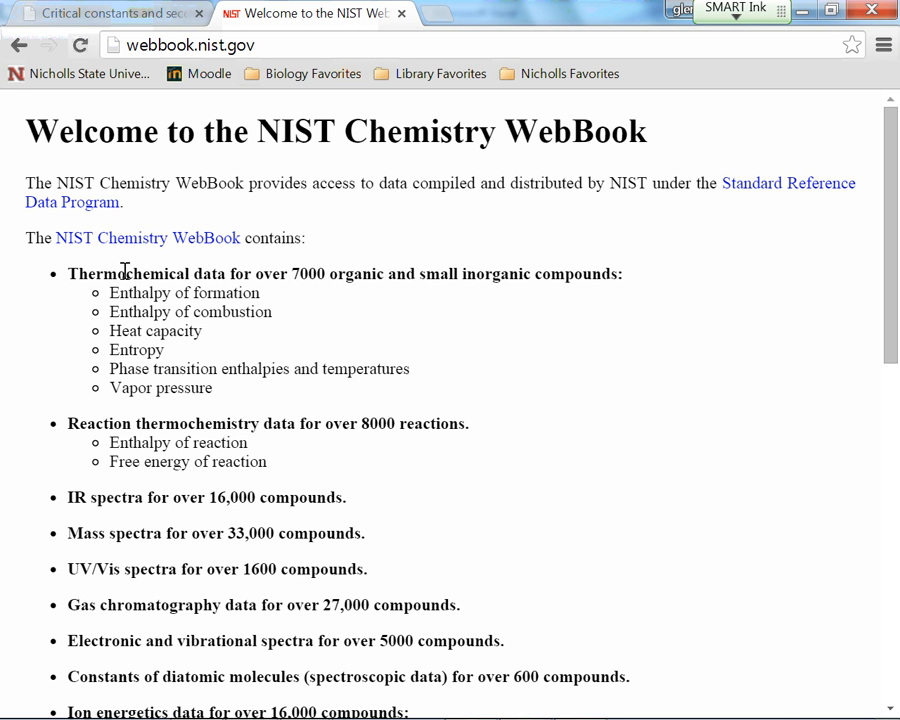
pyautogui.click(120, 244)
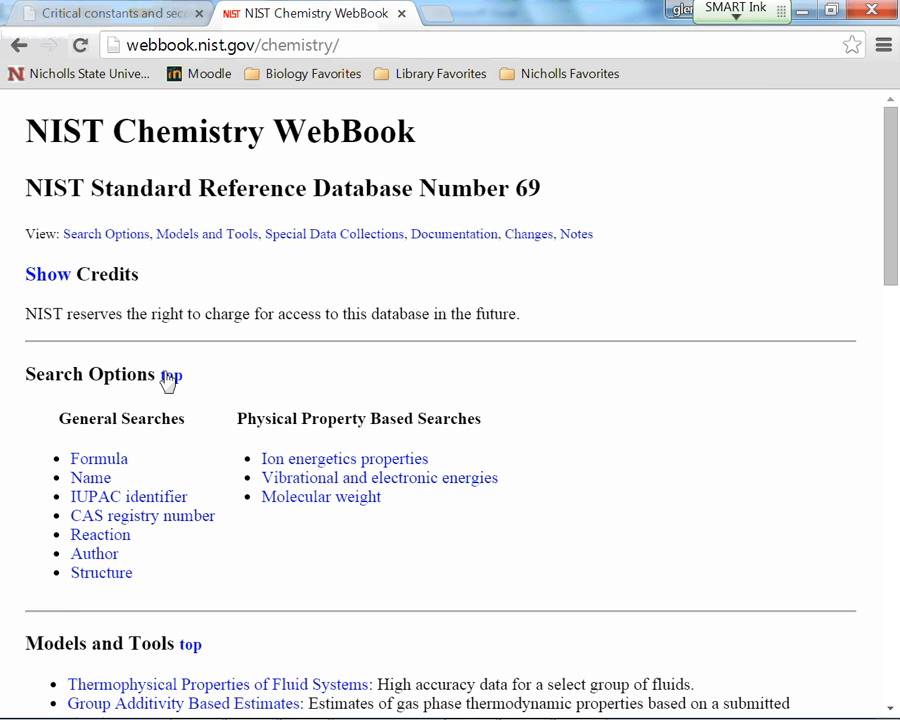
pyautogui.click(112, 458)
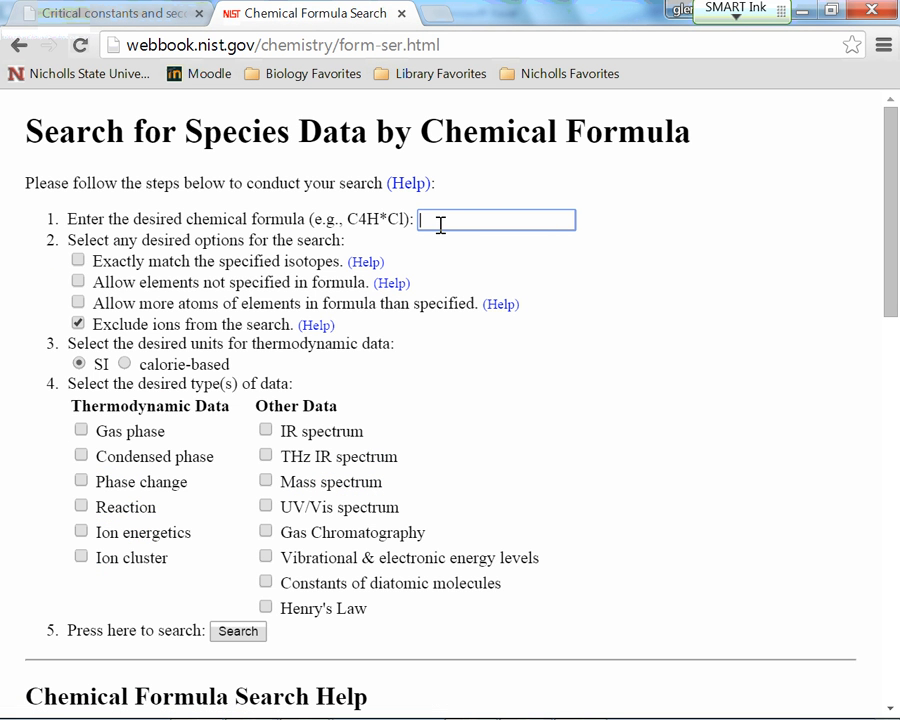
# Search the species data for the formula Br2 and look through the Bromine page.
pyautogui.click(437, 225)
pyautogui.write('Br2')
pyautogui.press('Return')
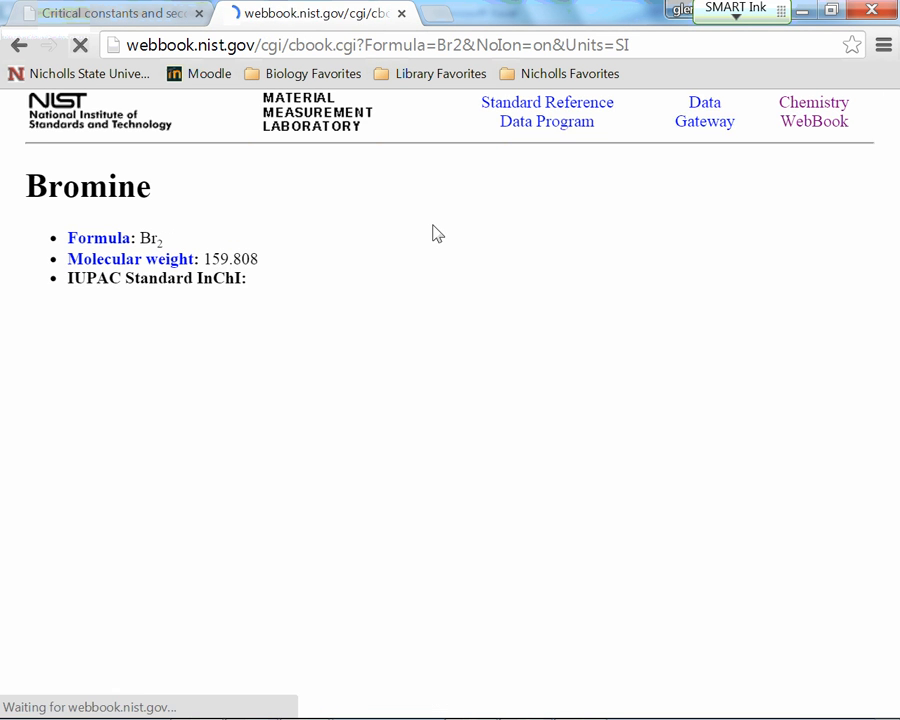
pyautogui.scroll(-8, 272, 342)
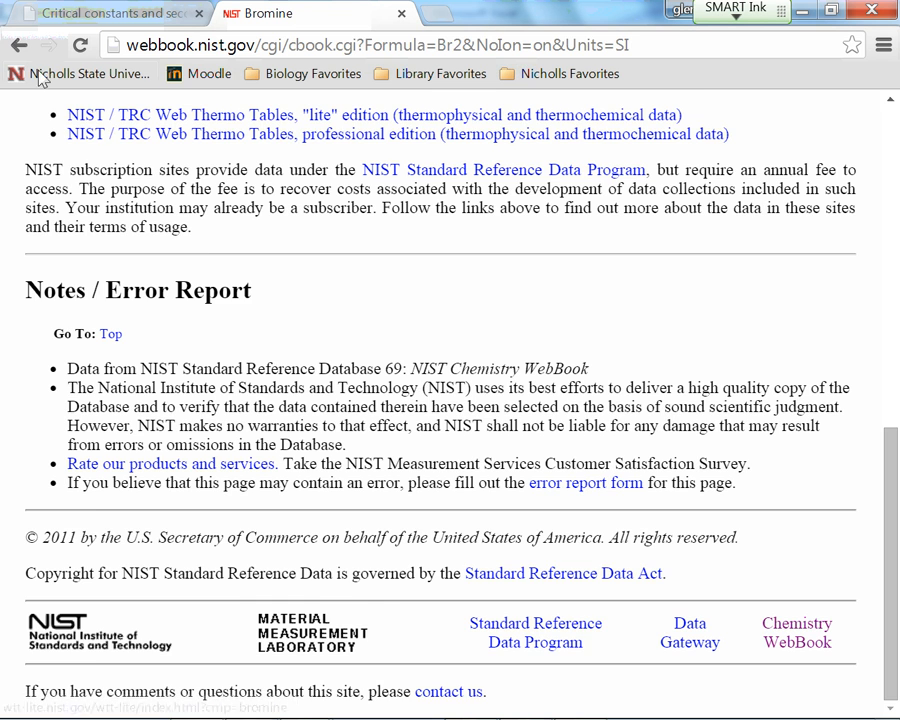
# Go back to the formula search and repeat it for Br2 with gas phase thermodynamic data included.
pyautogui.click(19, 45)
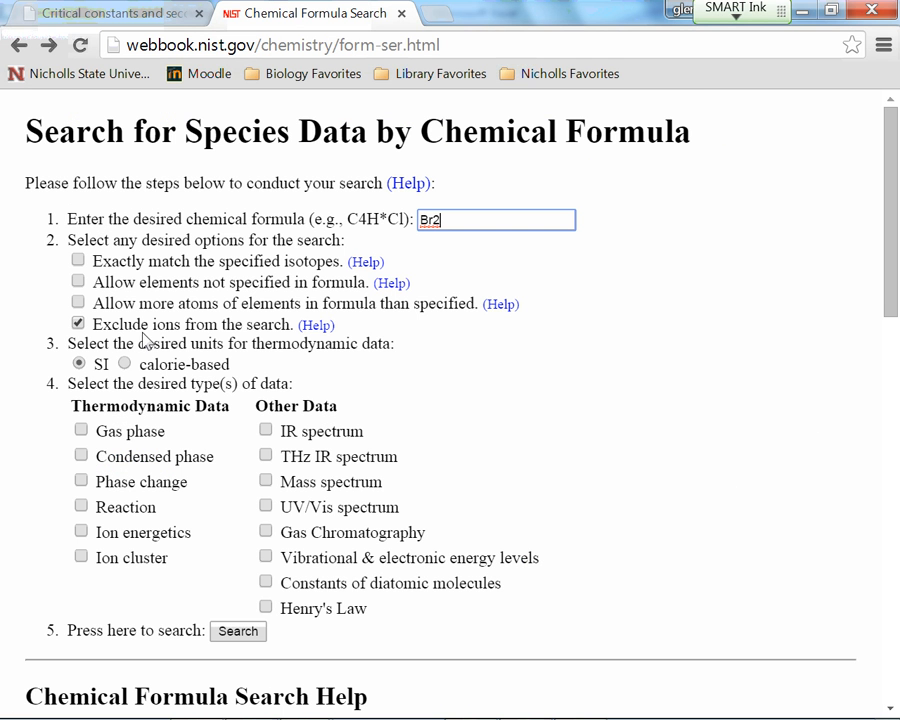
pyautogui.click(81, 430)
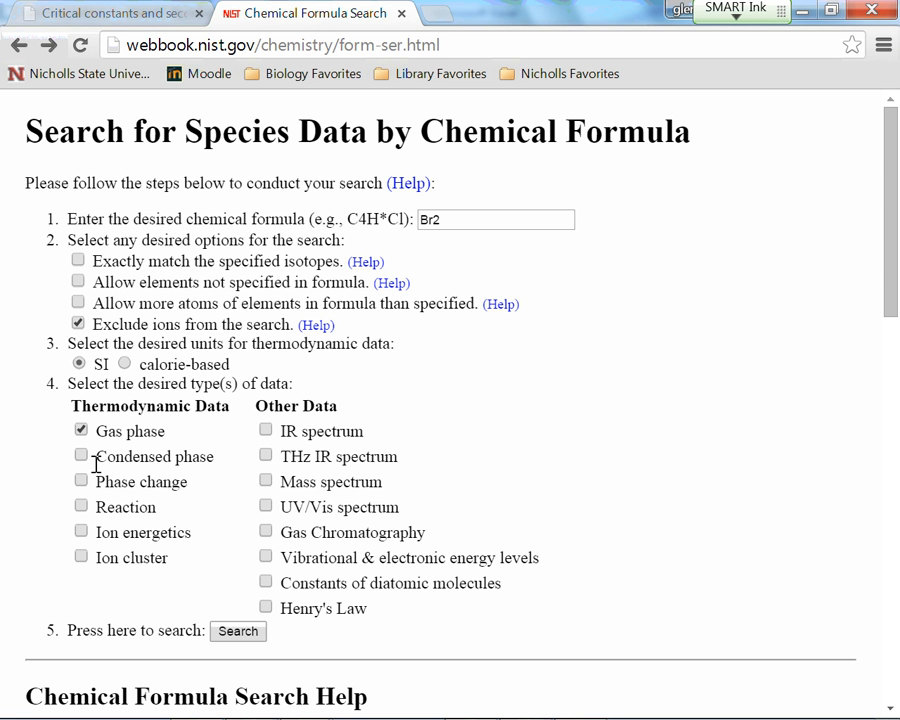
pyautogui.click(245, 637)
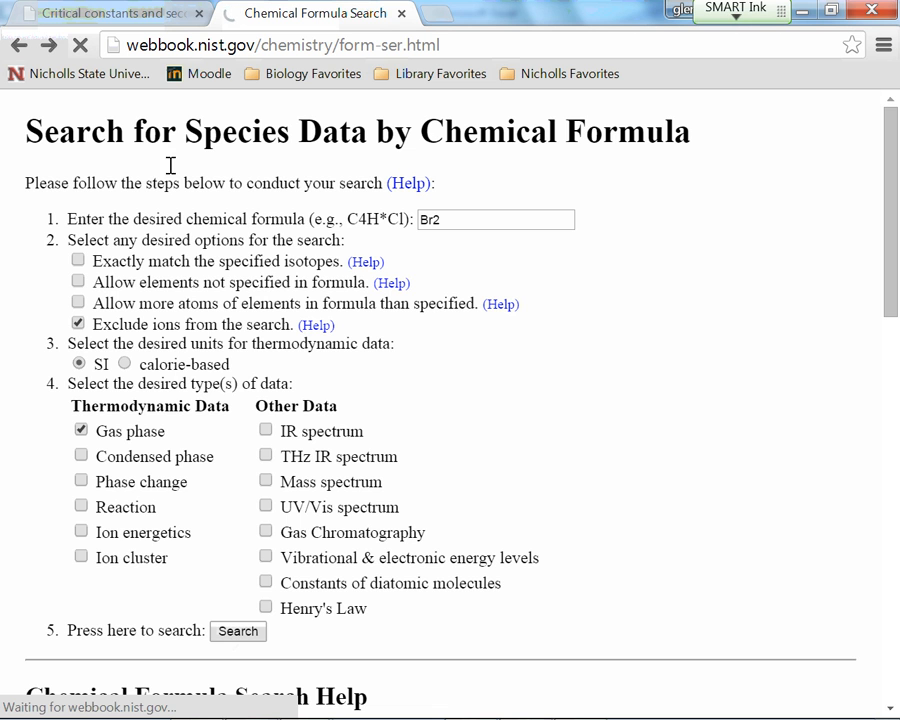
# Examine Bromine's gas phase heat capacity section, highlighting the Shomate equation for Cp and the first temperature range.
pyautogui.scroll(-13, 300, 330)
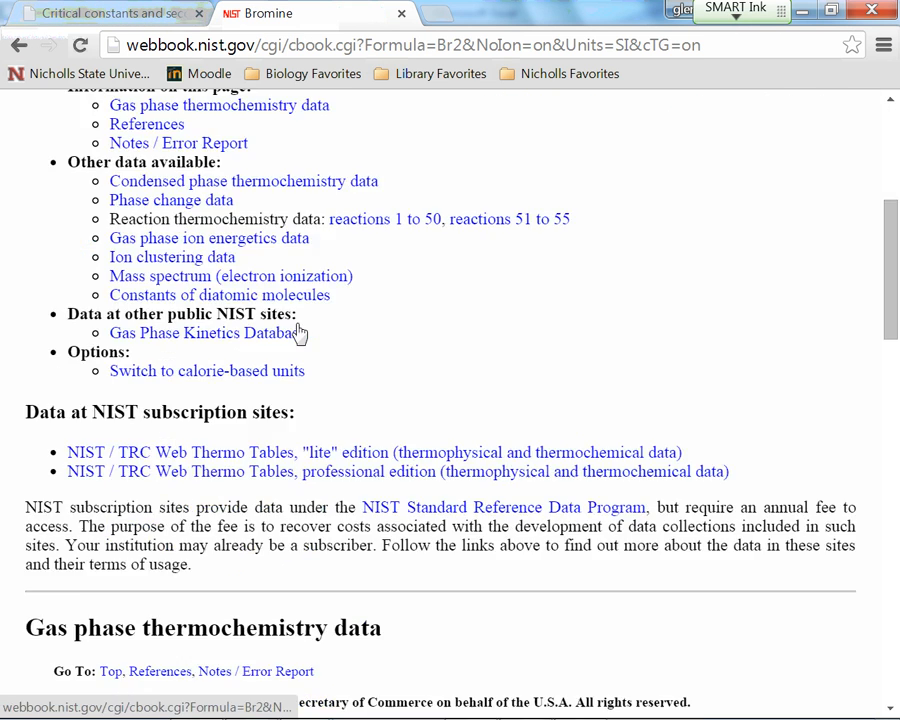
pyautogui.scroll(1, 300, 325)
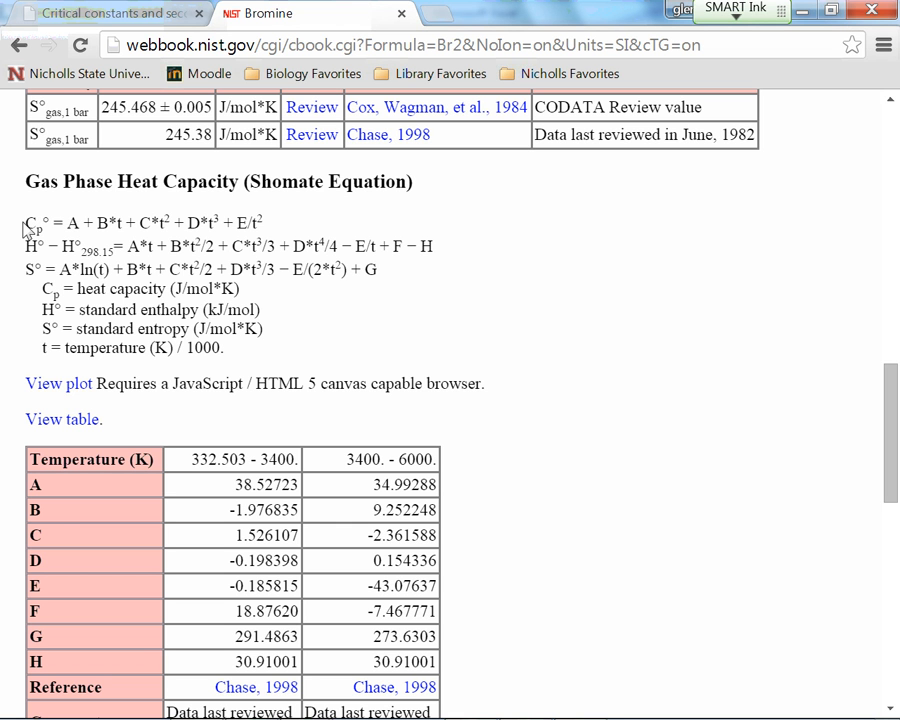
pyautogui.moveTo(26, 228); pyautogui.dragTo(263, 231)
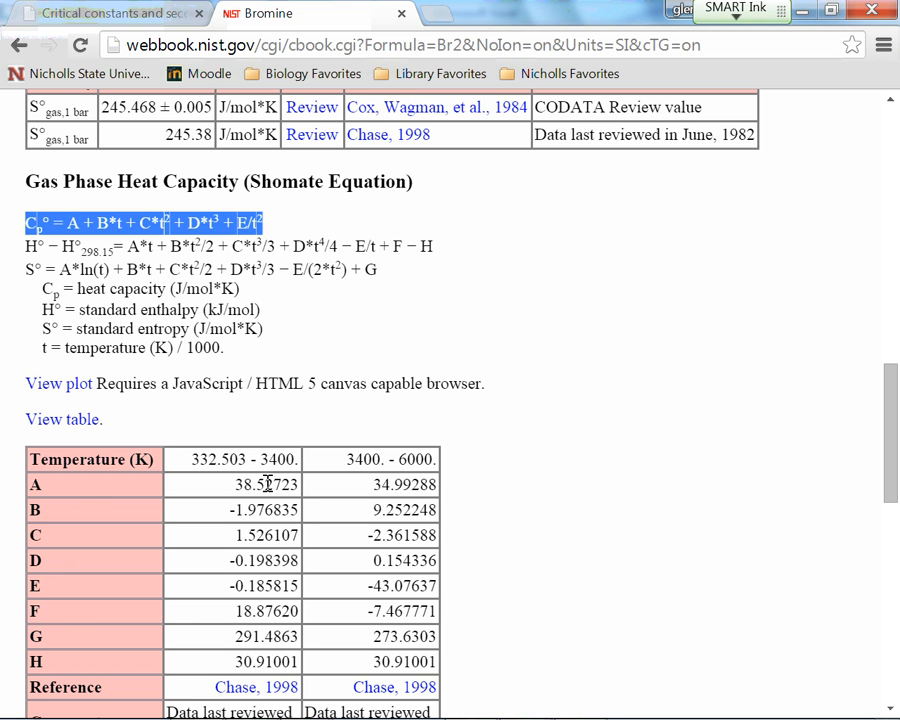
pyautogui.click(197, 459)
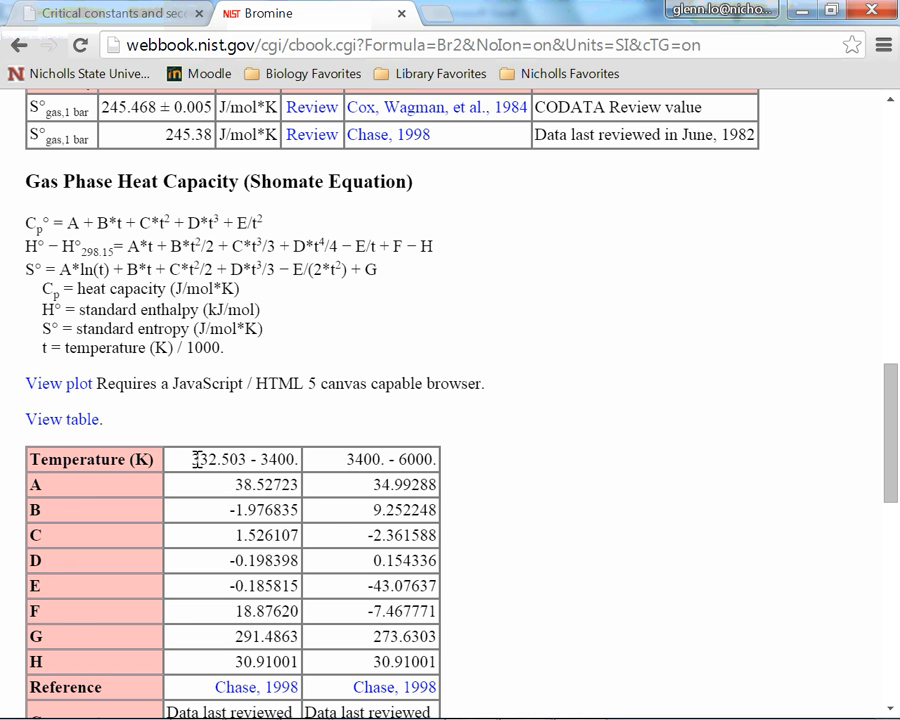
pyautogui.moveTo(197, 459); pyautogui.dragTo(300, 461)
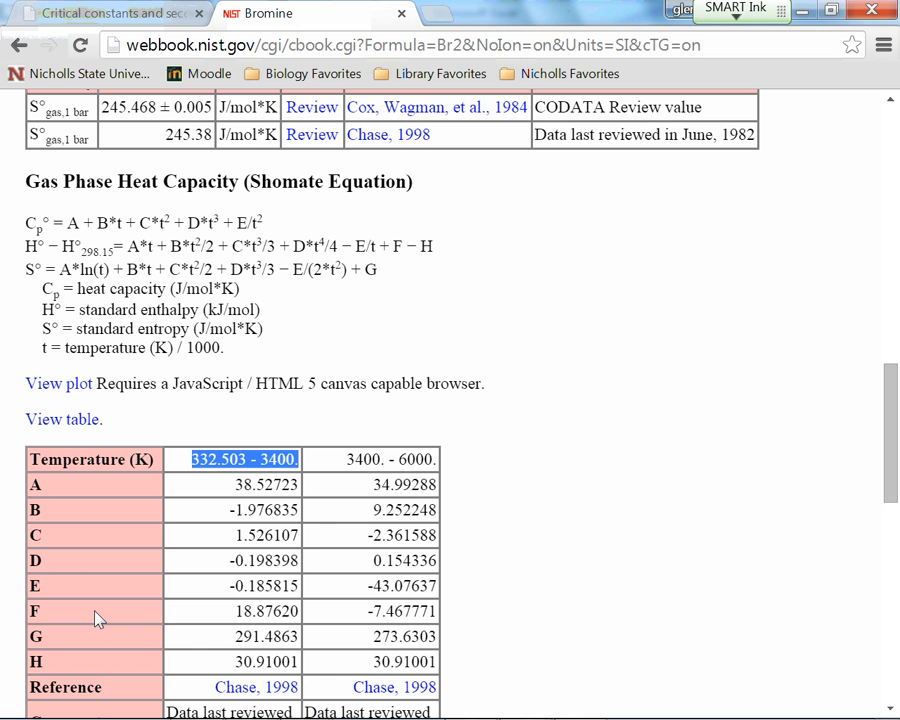
# Revisit the Kaye and Laby critical constants page, and switch to the Your Turn slide in SMART Notebook.
pyautogui.click(74, 13)
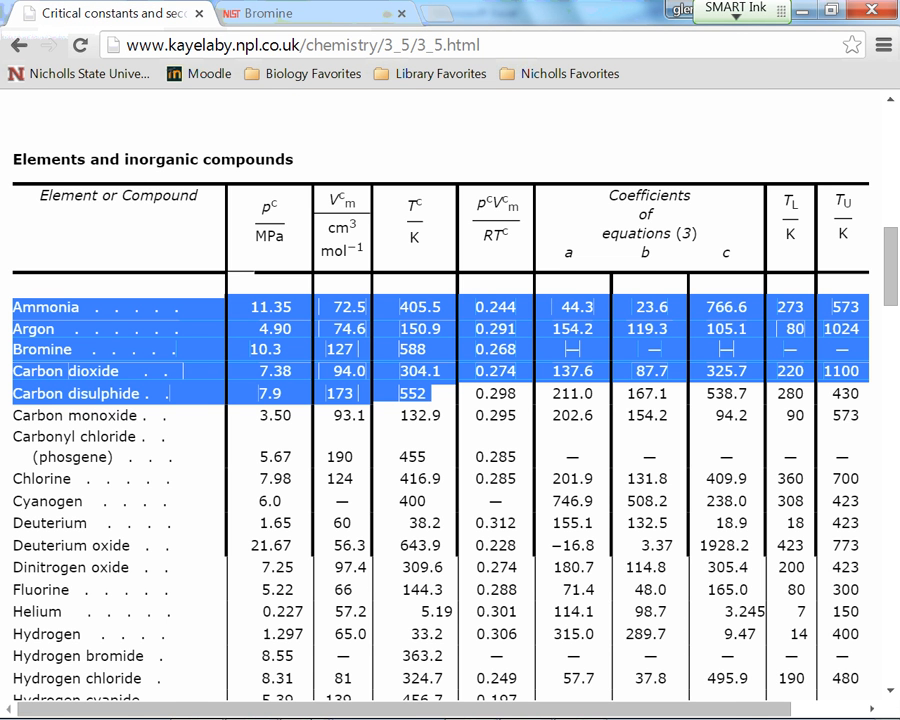
pyautogui.moveTo(585, 705)
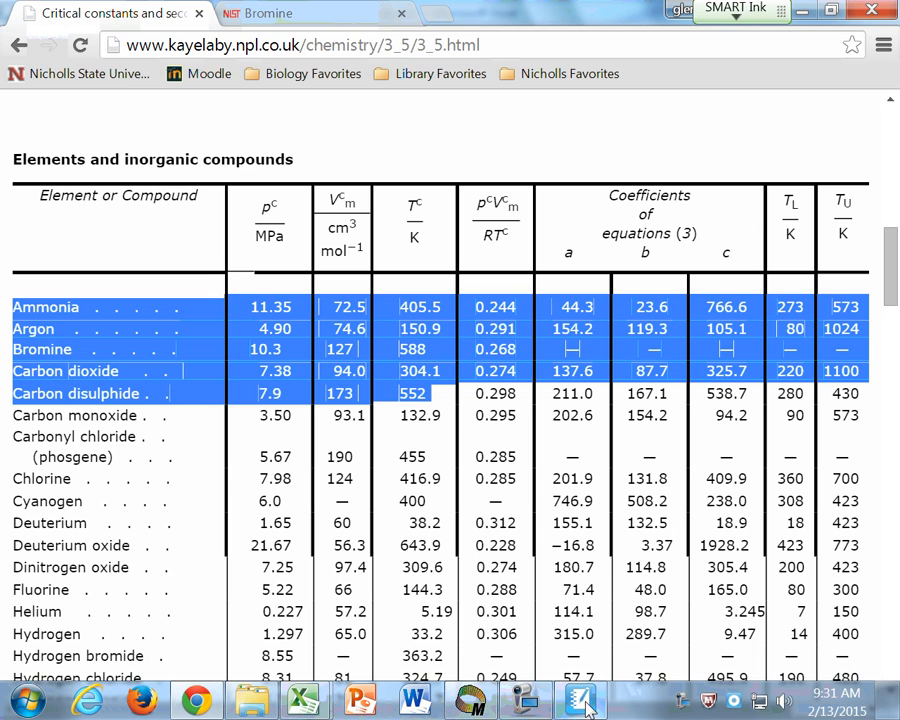
pyautogui.click(496, 598)
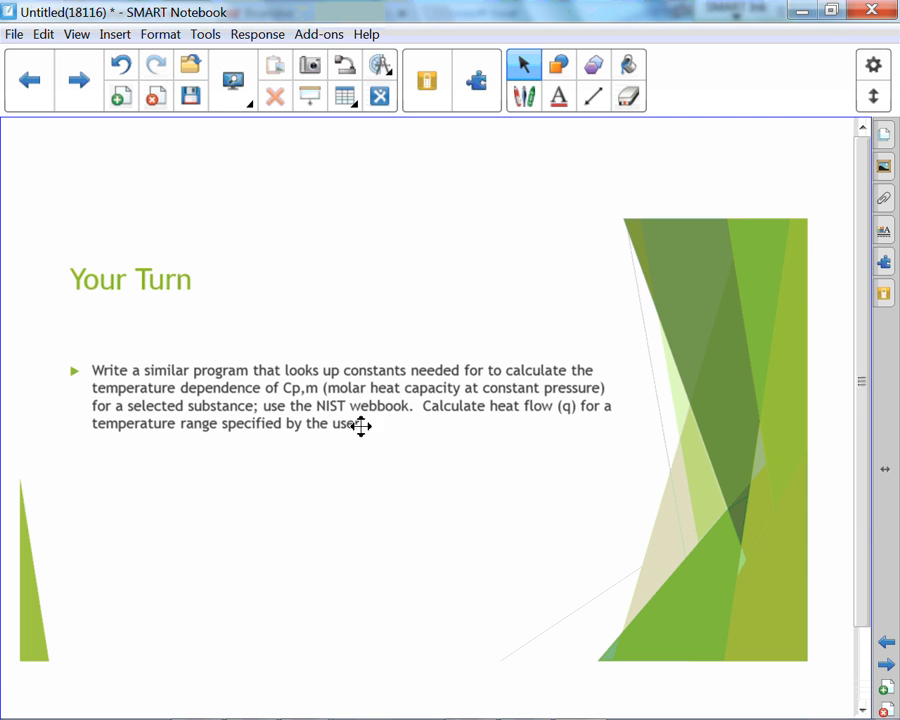